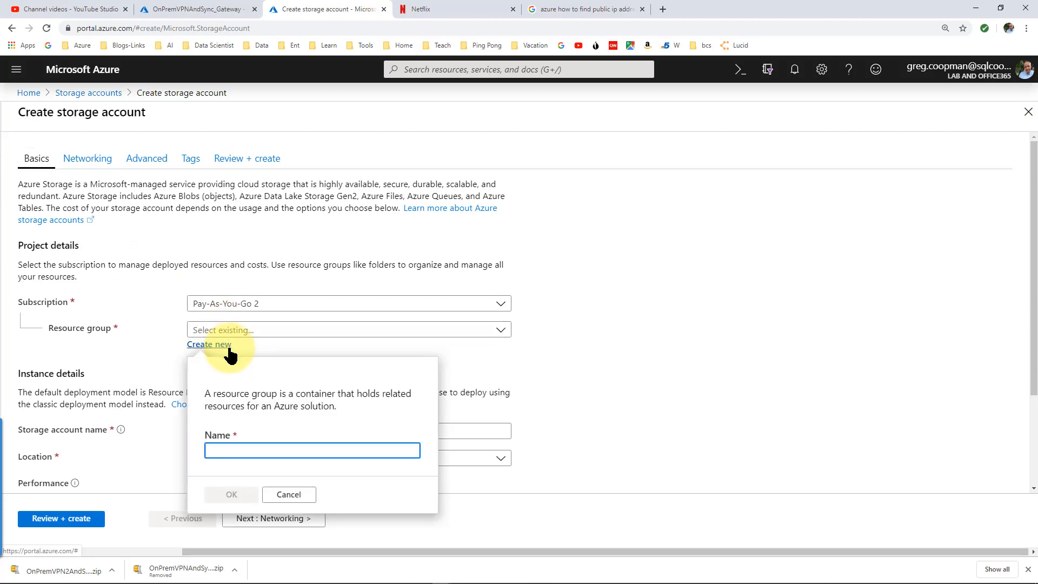
# Enter demotest as the name for the new resource group
pyautogui.write('demotest')
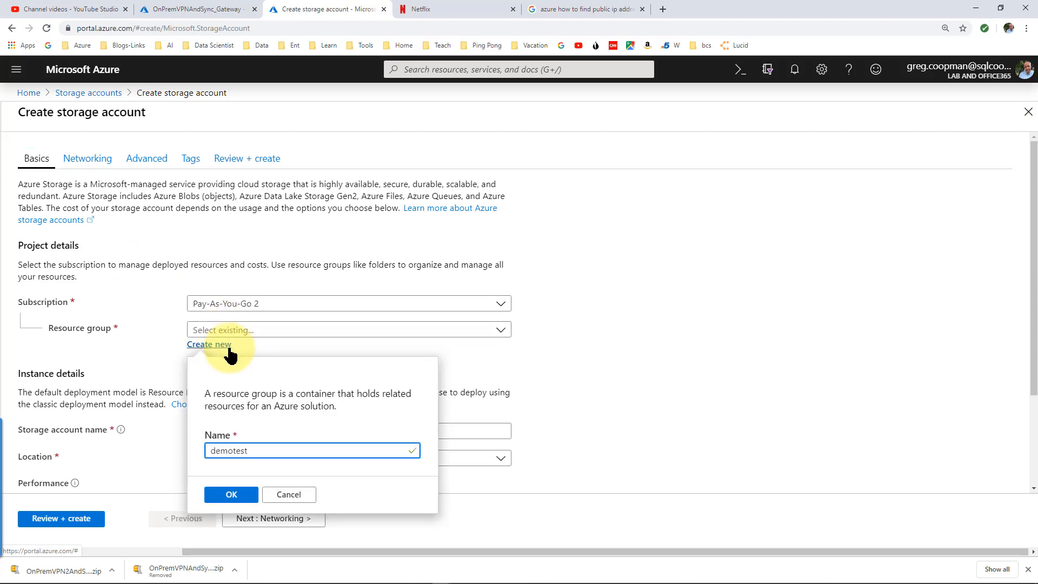
# Confirm the demotest resource group and name the storage account demotest23423
pyautogui.click(233, 495)
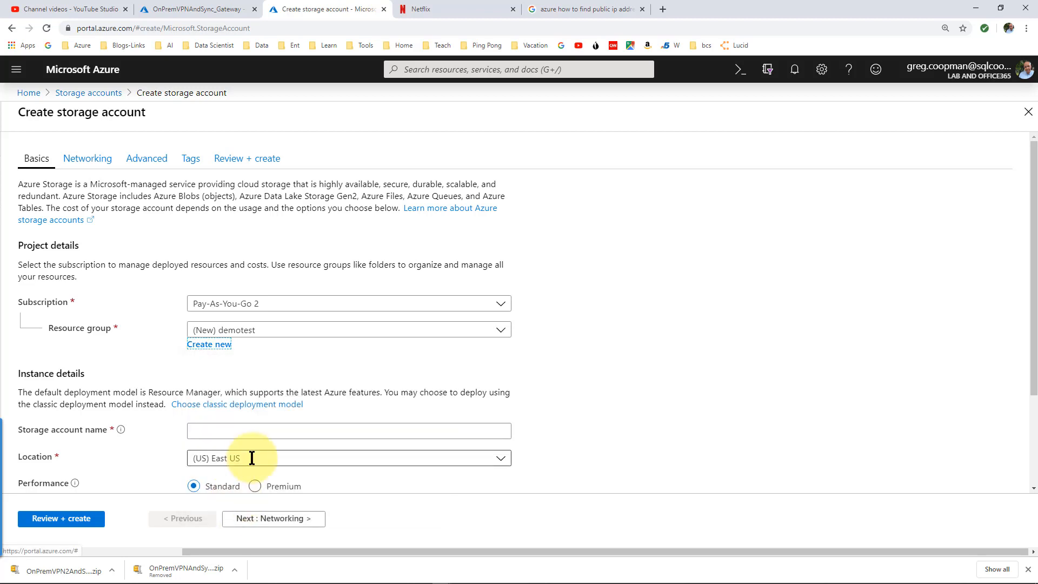
pyautogui.click(238, 431)
pyautogui.write('demotest')
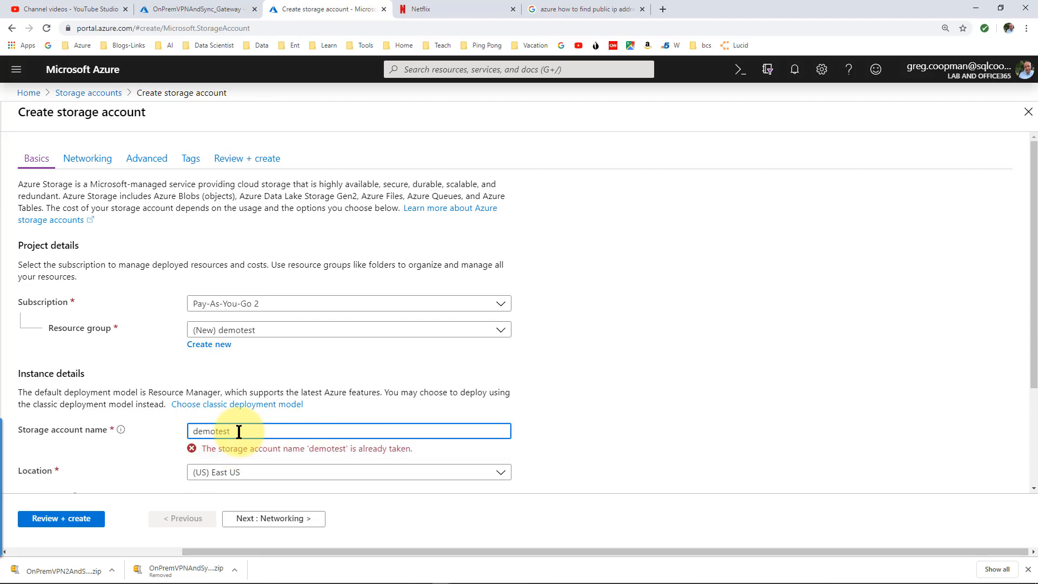
pyautogui.write('23423')
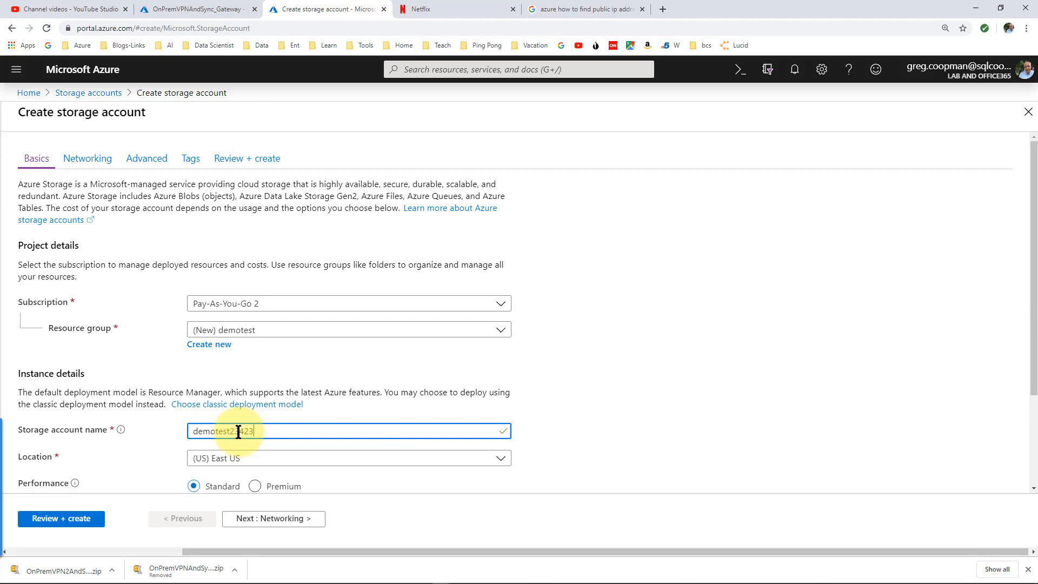
# Set location to (US) Central US and replication to locally-redundant storage (LRS)
pyautogui.click(273, 457)
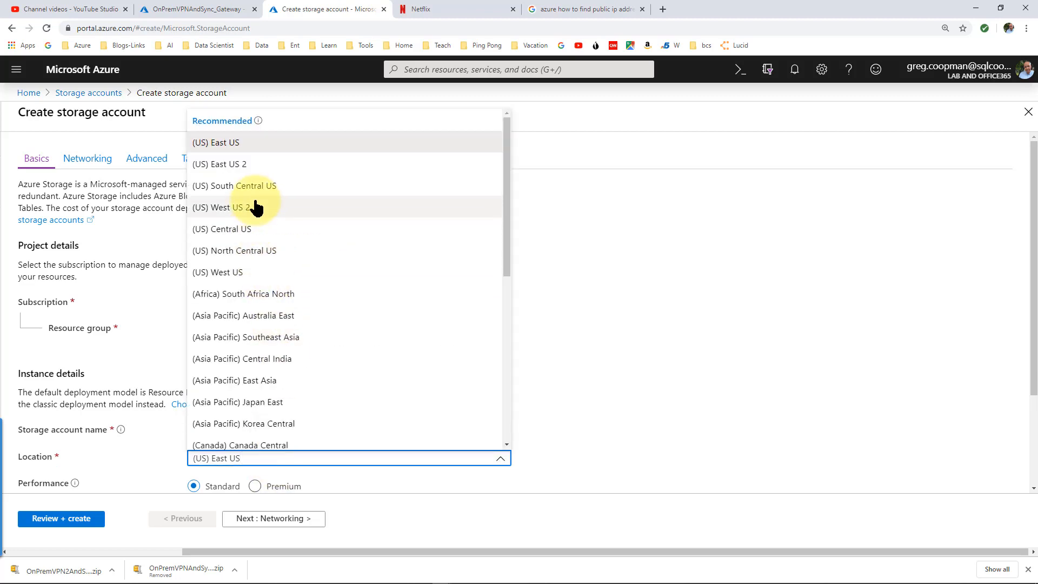
pyautogui.click(253, 236)
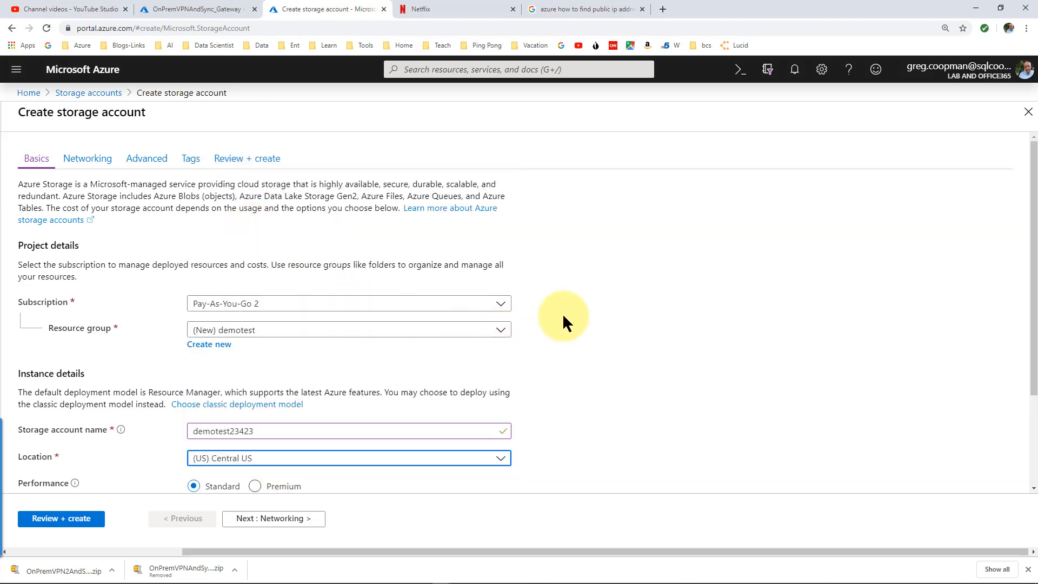
pyautogui.scroll(-2, 562, 313)
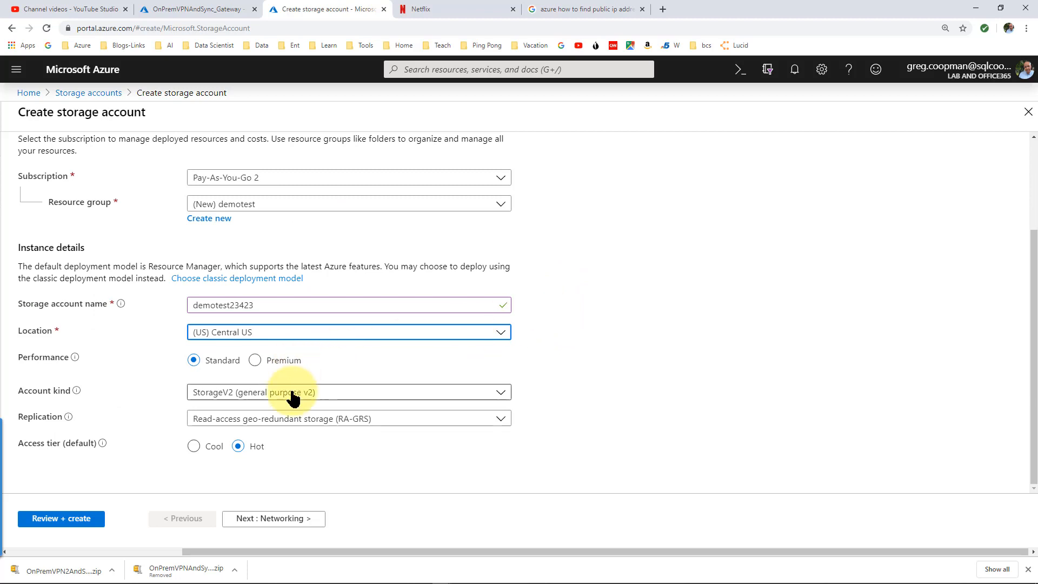
pyautogui.click(317, 425)
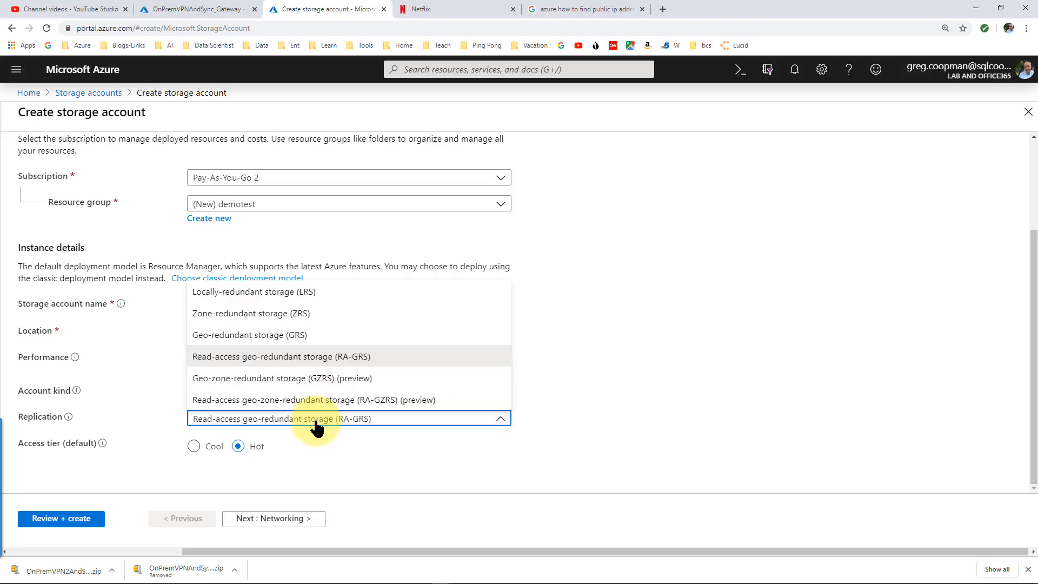
pyautogui.click(295, 292)
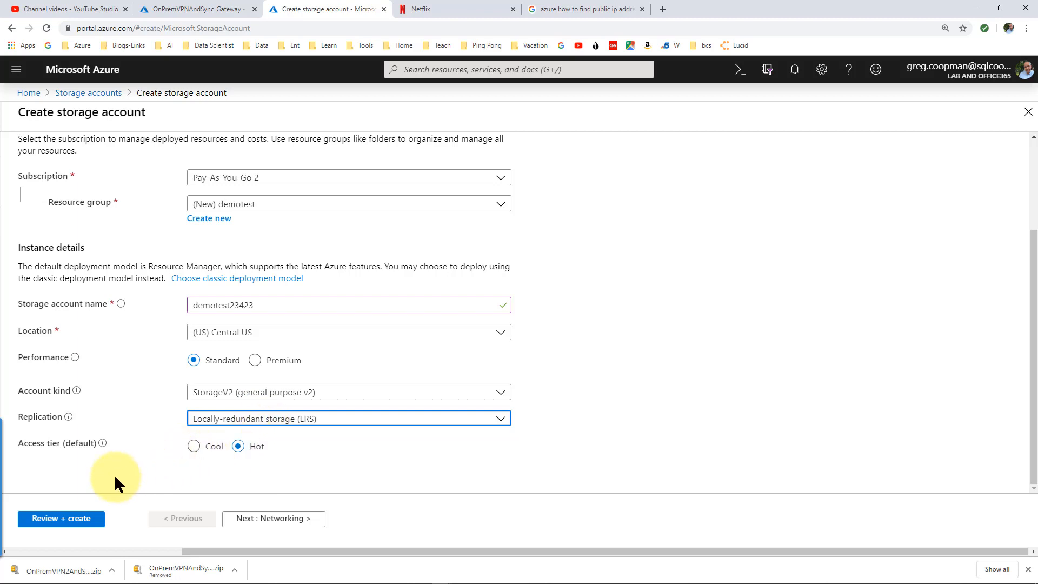
pyautogui.click(261, 523)
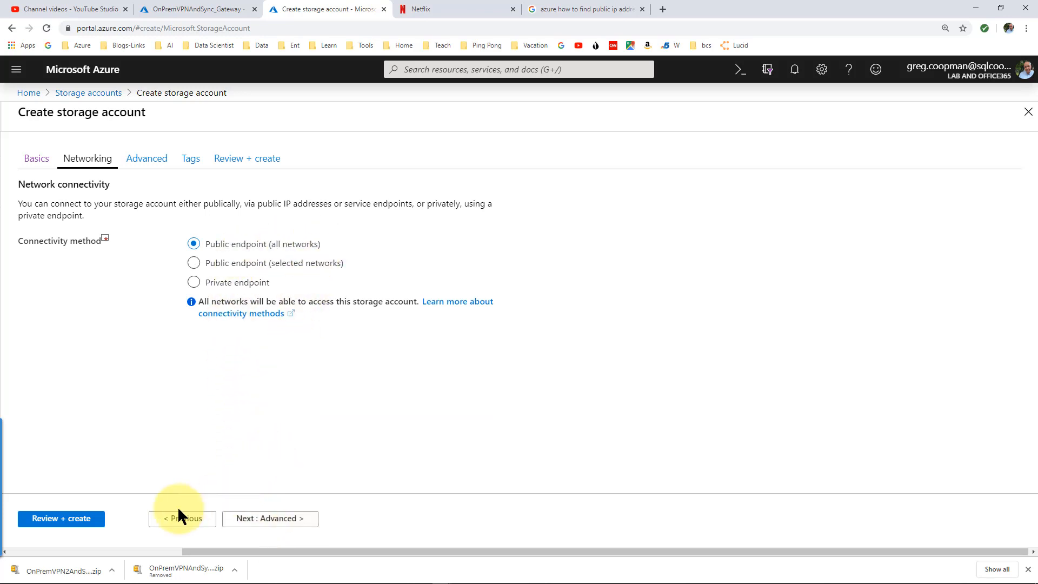
# Enable hierarchical namespace under Advanced, then review and create the demotest23423 account
pyautogui.click(255, 522)
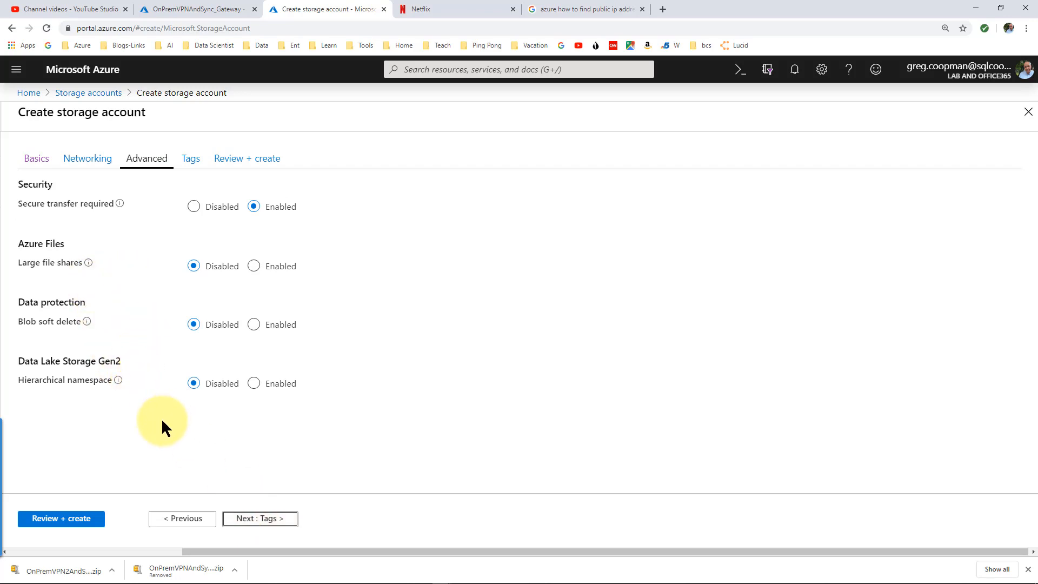
pyautogui.moveTo(87, 324)
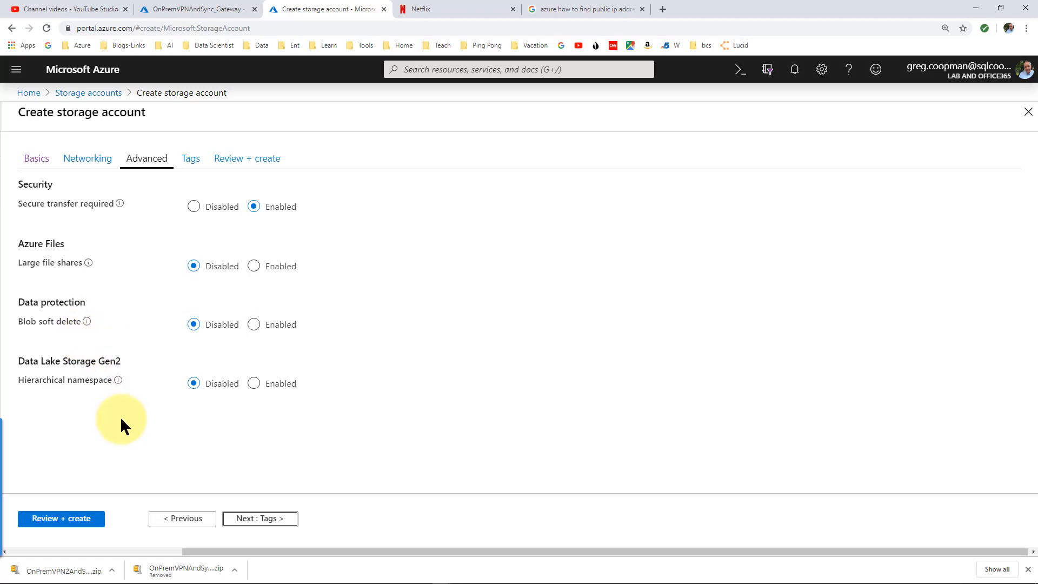
pyautogui.click(266, 384)
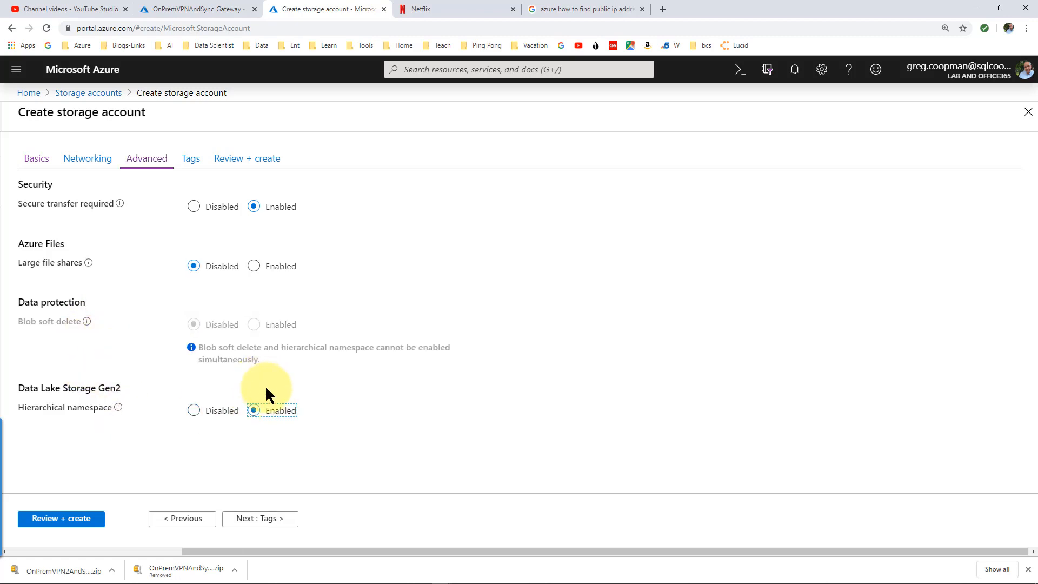
pyautogui.click(241, 519)
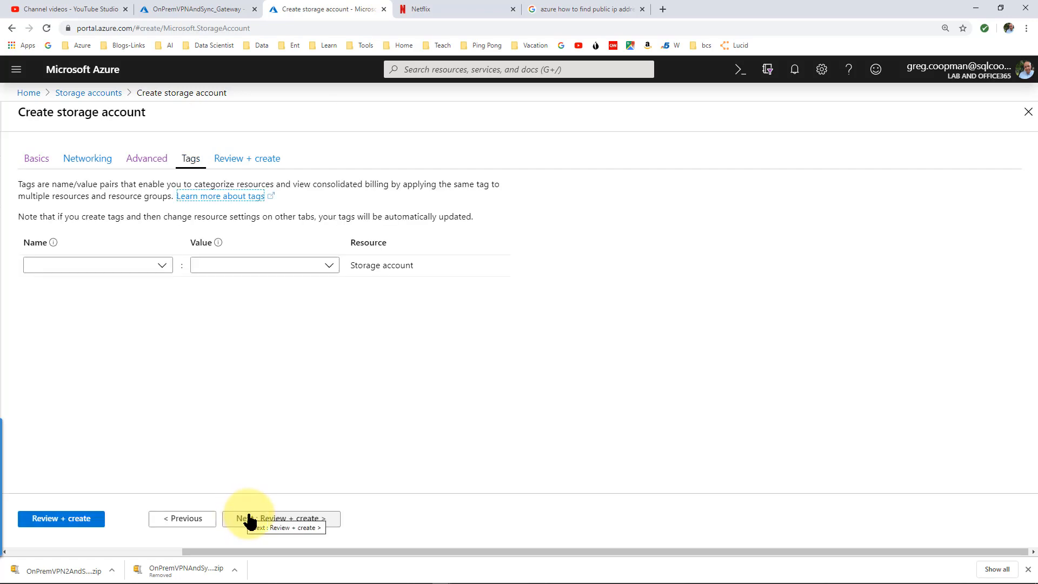
pyautogui.click(246, 518)
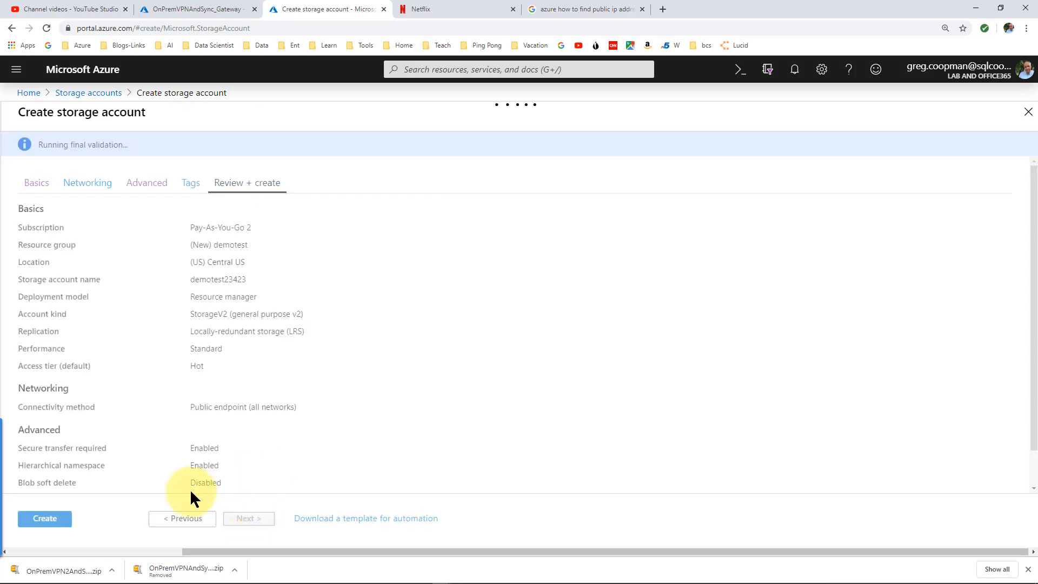
pyautogui.click(54, 519)
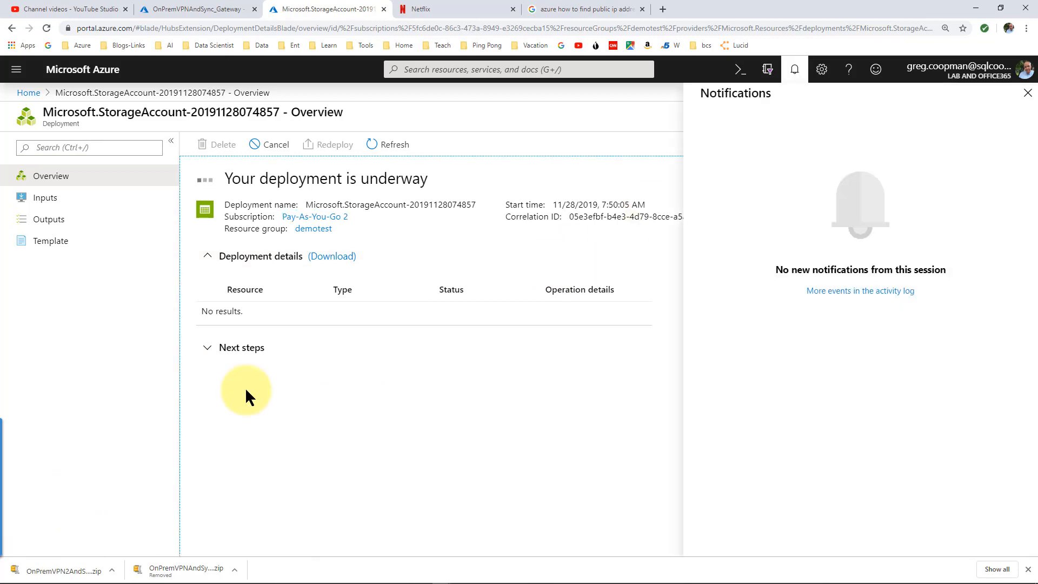
# After deployment completes, go to the demotest23423 account and its File shares list
pyautogui.click(287, 371)
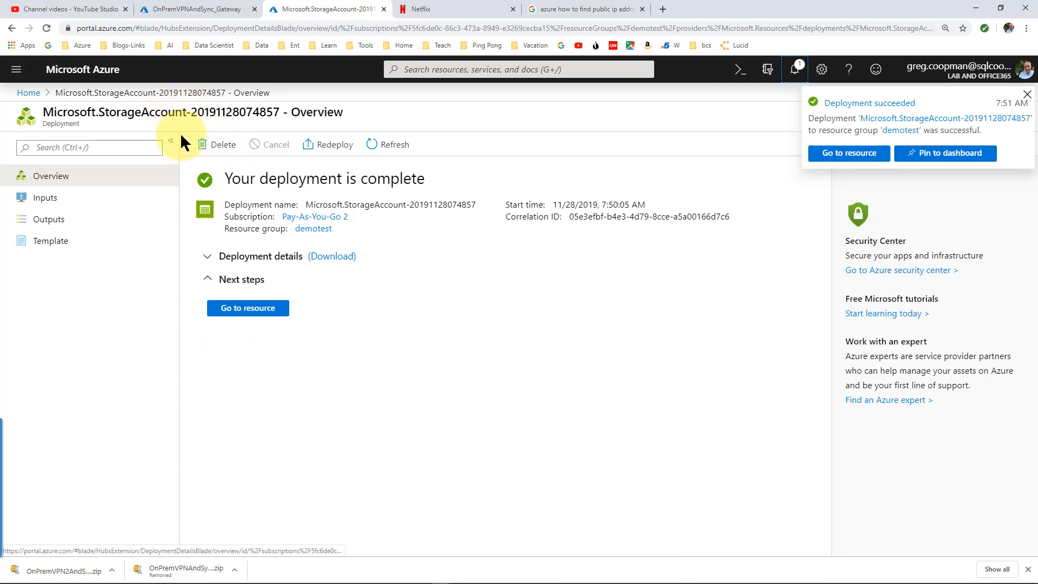
pyautogui.click(252, 307)
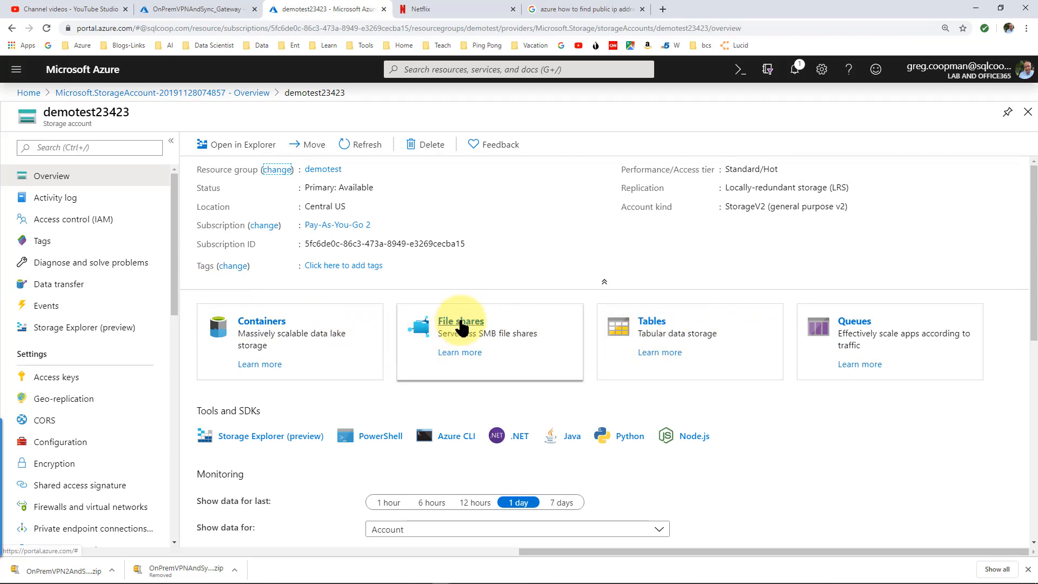
pyautogui.click(461, 322)
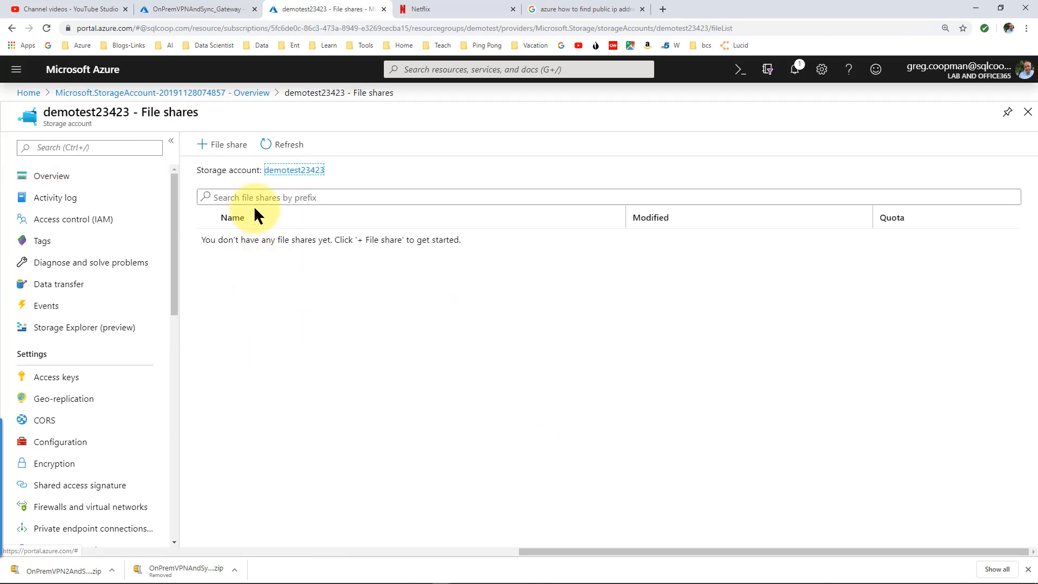
# Create a file share named demotest with a 5 GiB quota
pyautogui.click(233, 147)
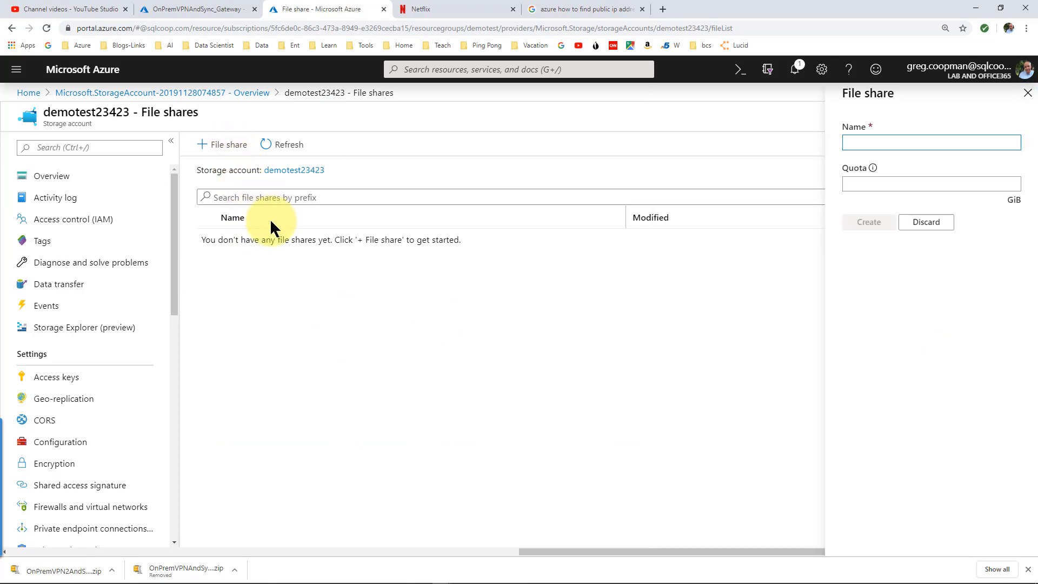
pyautogui.write('demotest')
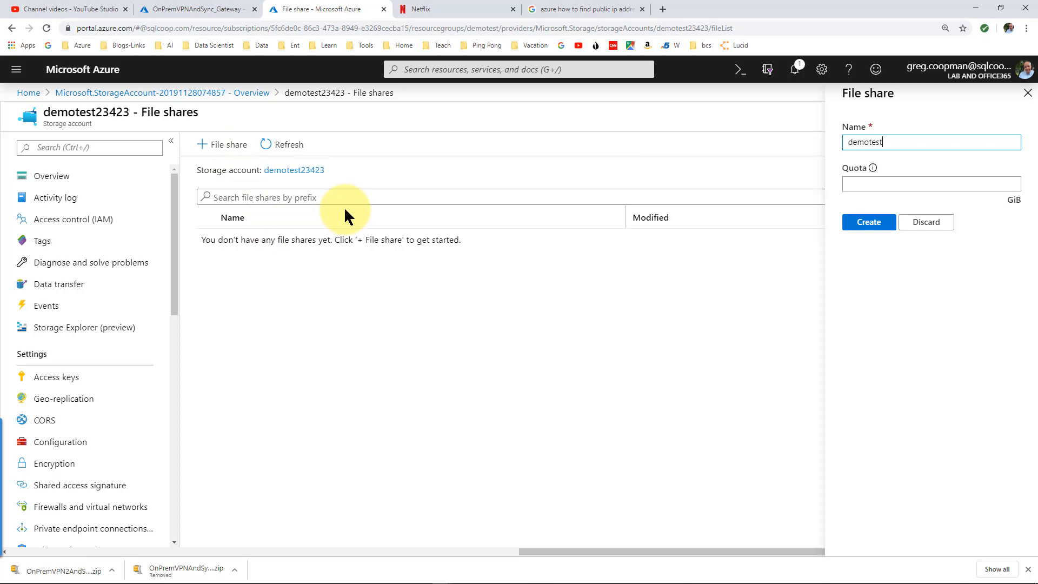
pyautogui.press('Tab')
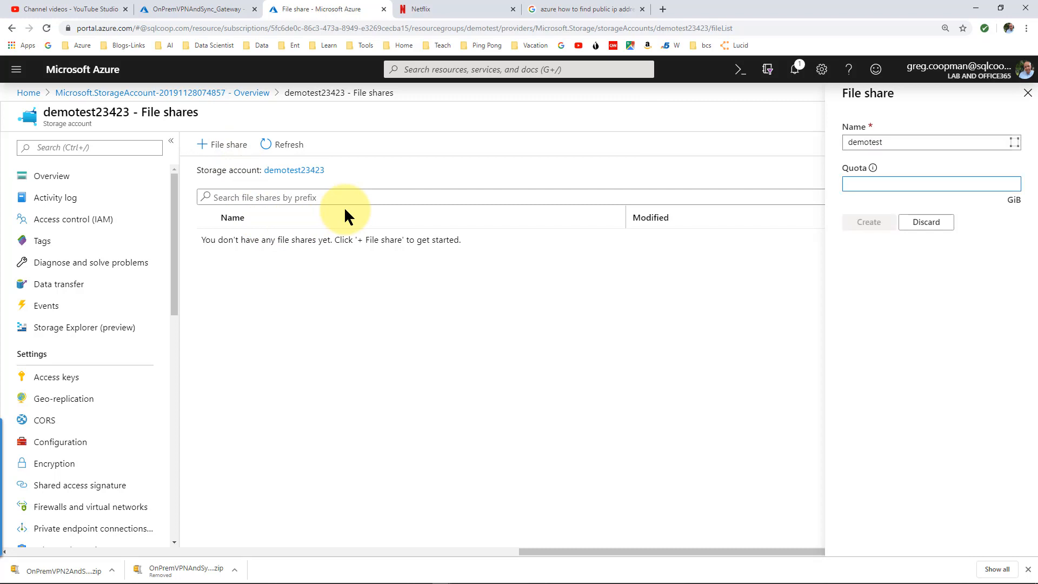
pyautogui.press('Tab')
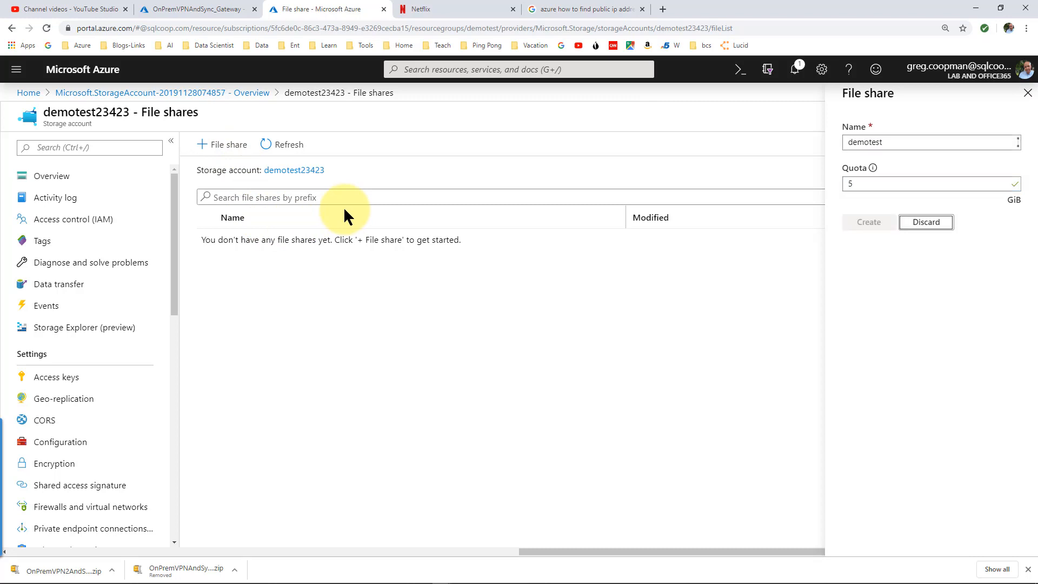
pyautogui.click(897, 140)
pyautogui.click(871, 225)
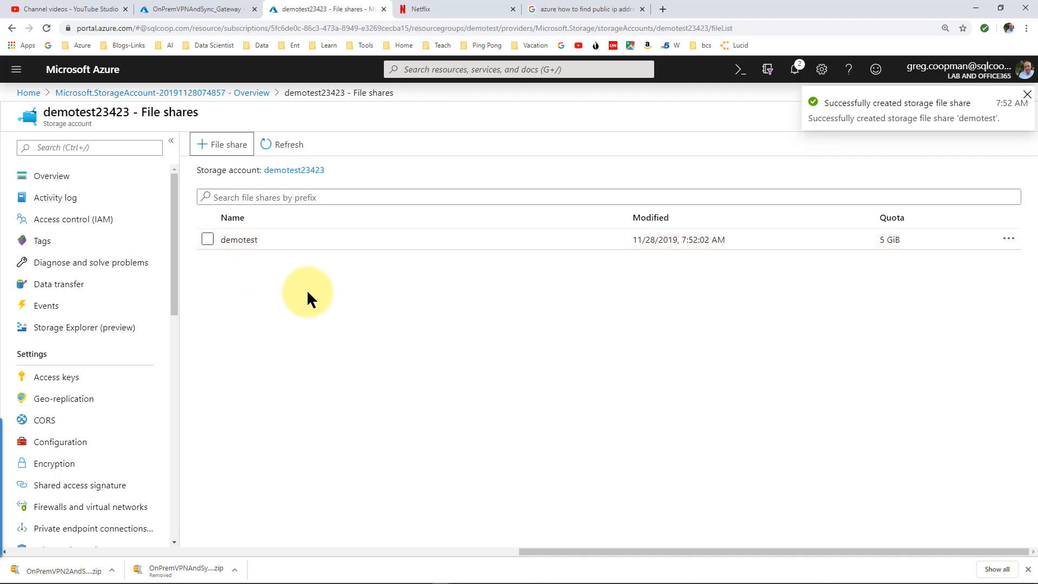
# Open the new demotest file share, then bring up the portal menu
pyautogui.click(234, 244)
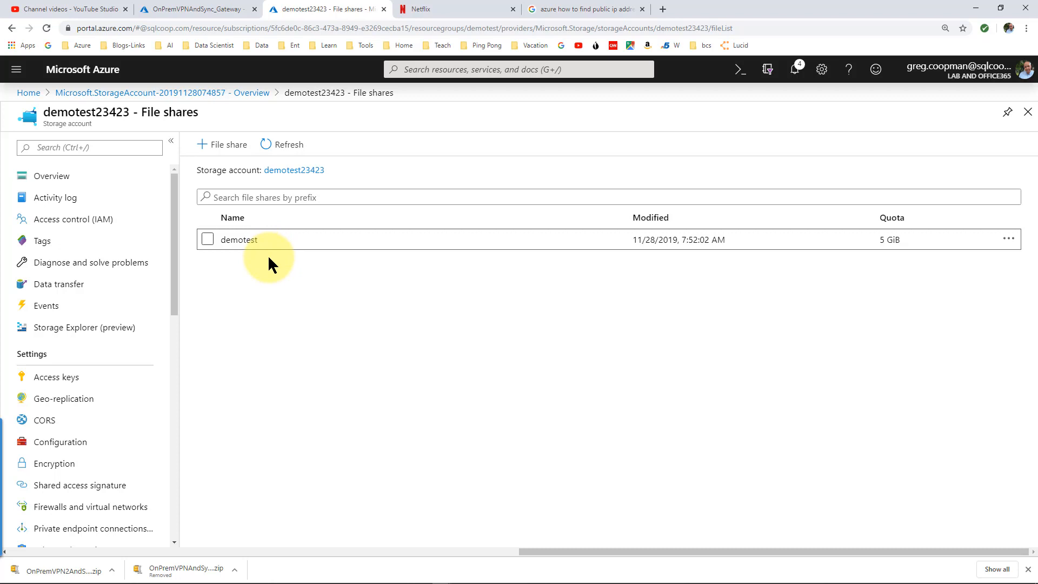
pyautogui.hotkey('alt', 'Tab')
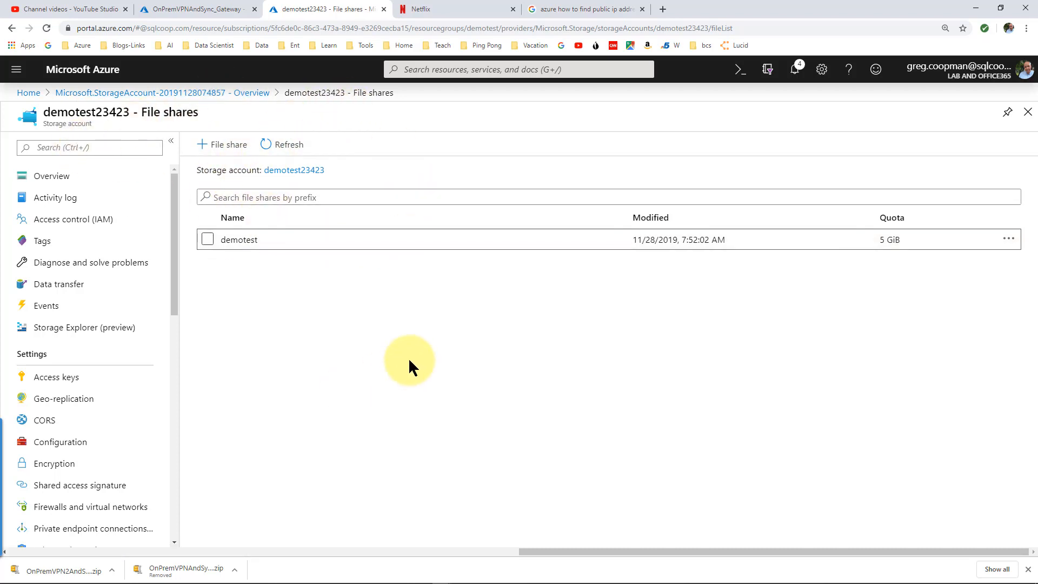
pyautogui.click(15, 74)
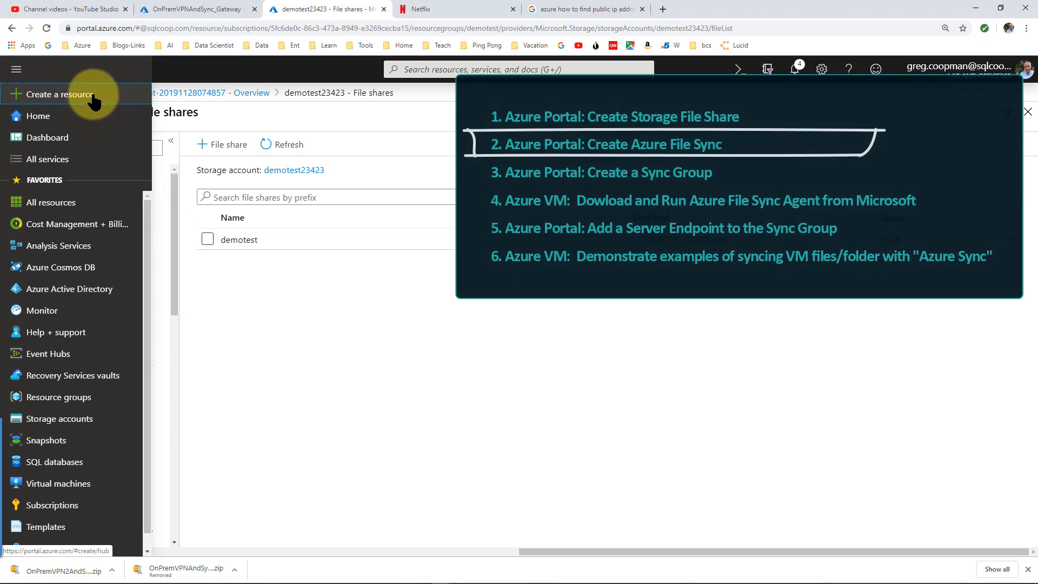
# Search the Marketplace for 'azure file sync' and start deploying Azure File Sync
pyautogui.click(93, 96)
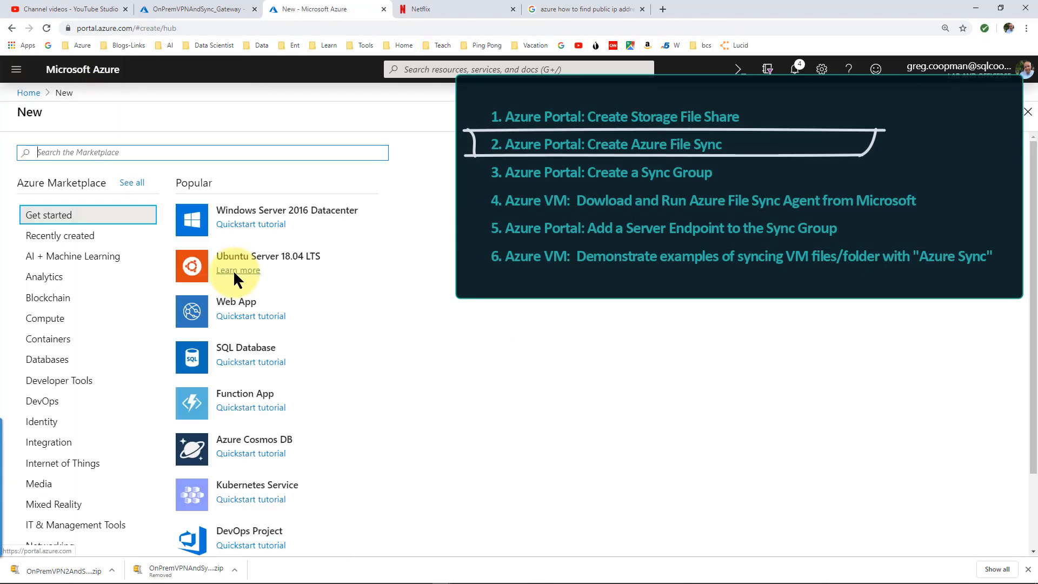
pyautogui.write('azur')
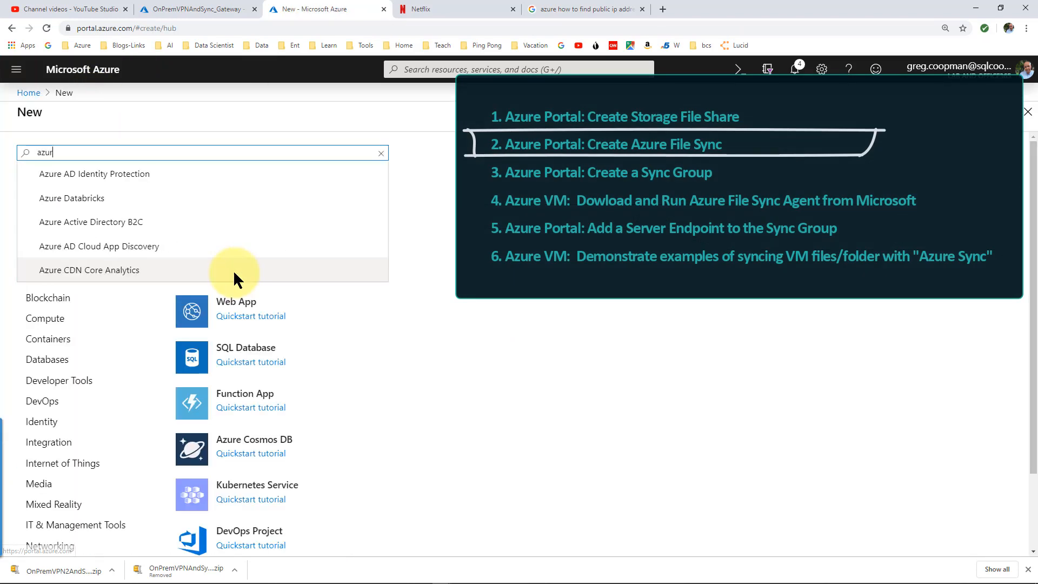
pyautogui.write('e file sync')
pyautogui.press('Return')
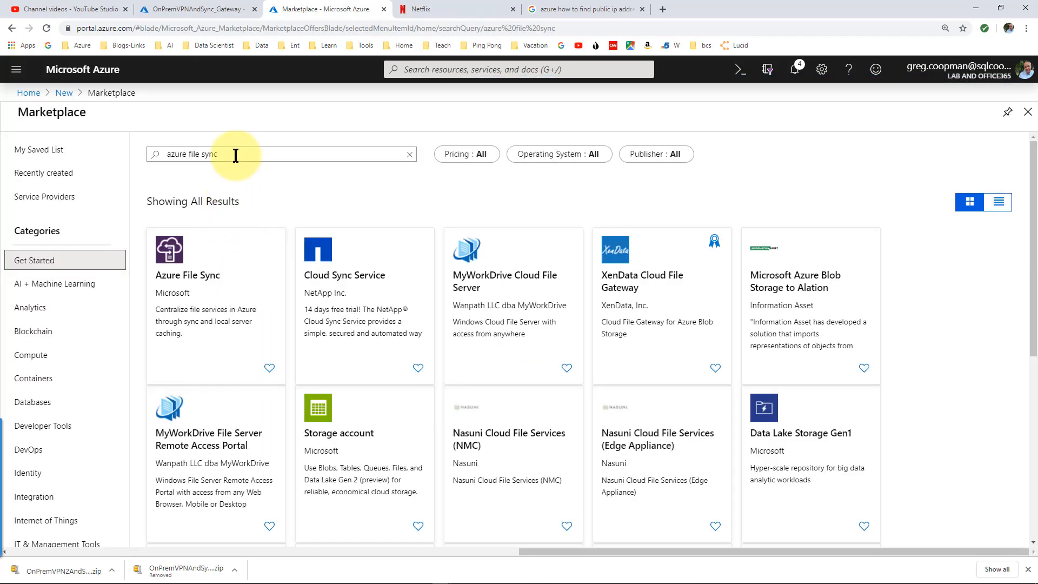
pyautogui.click(179, 260)
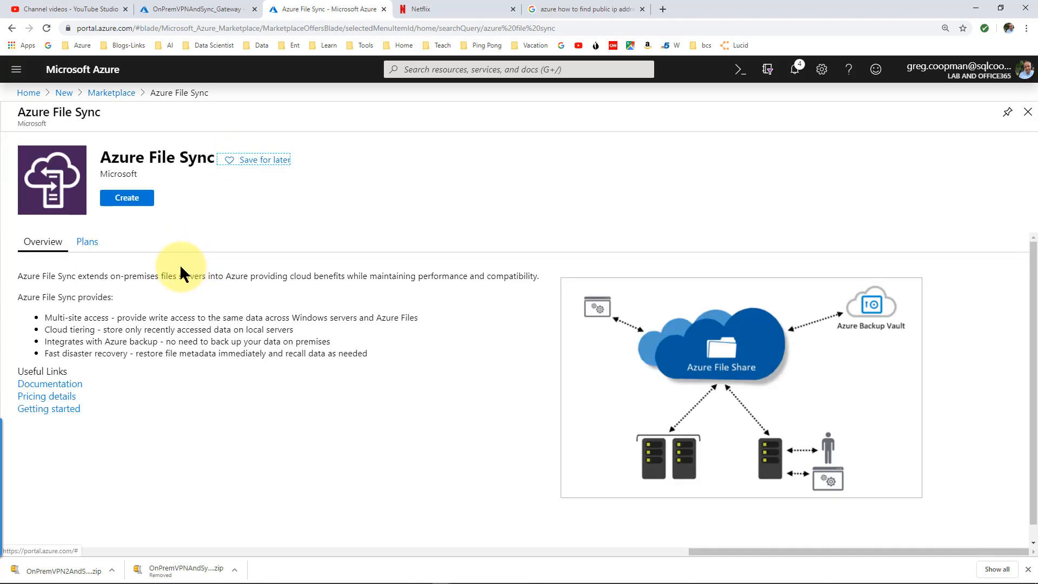
pyautogui.click(133, 197)
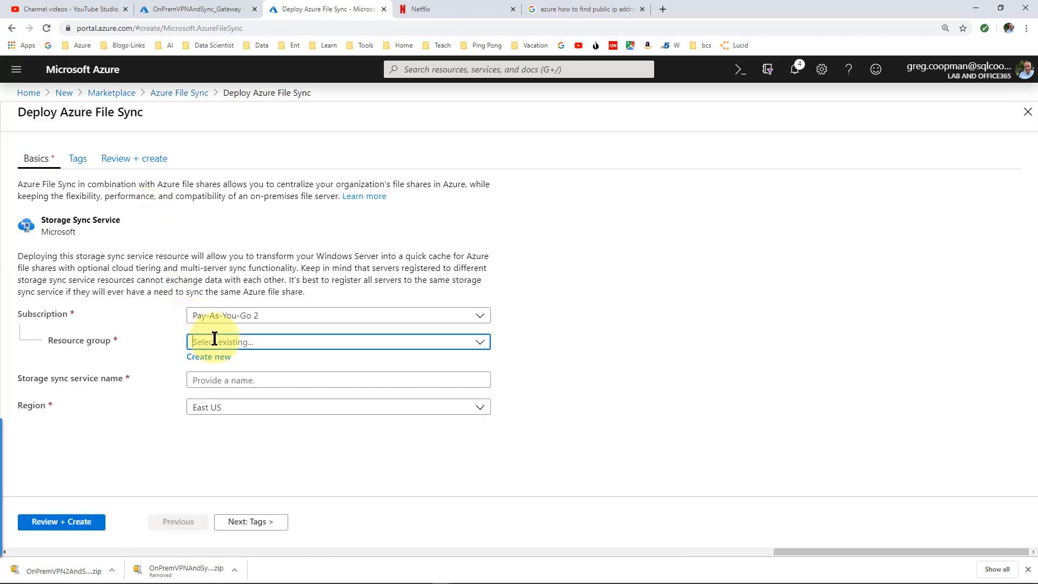
# Choose resource group OnPremVPNAndSync, enter the sync service name, and set region Central US
pyautogui.click(224, 339)
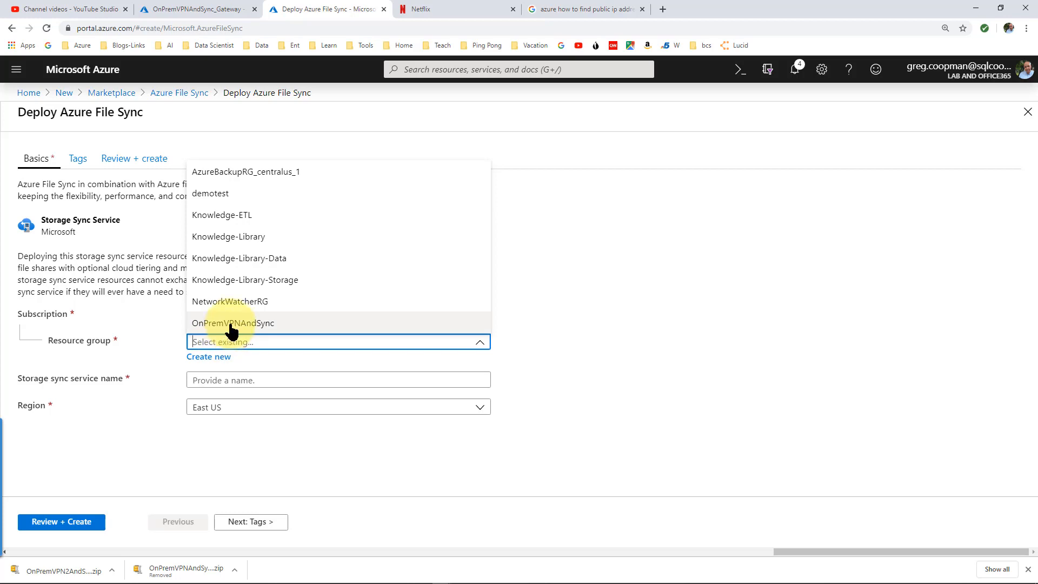
pyautogui.click(231, 327)
pyautogui.click(238, 380)
pyautogui.write('OnPremV')
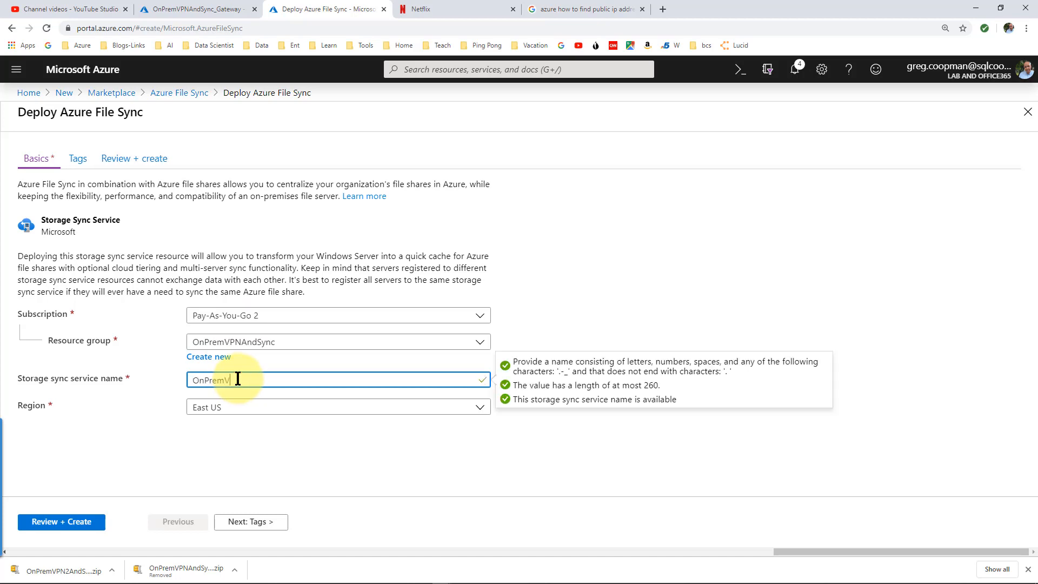
pyautogui.write('PNAndS')
pyautogui.click(238, 407)
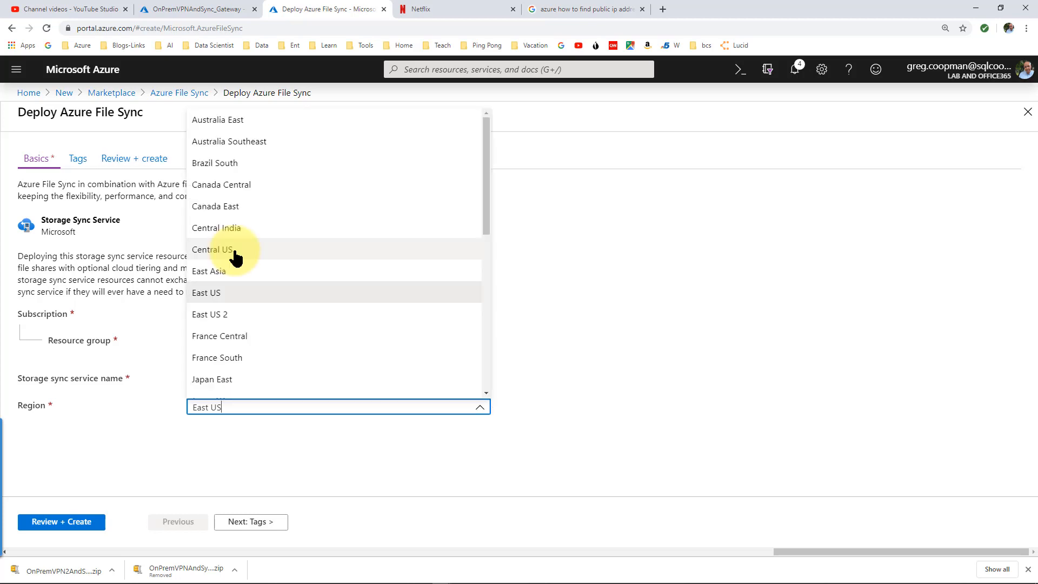
pyautogui.click(236, 254)
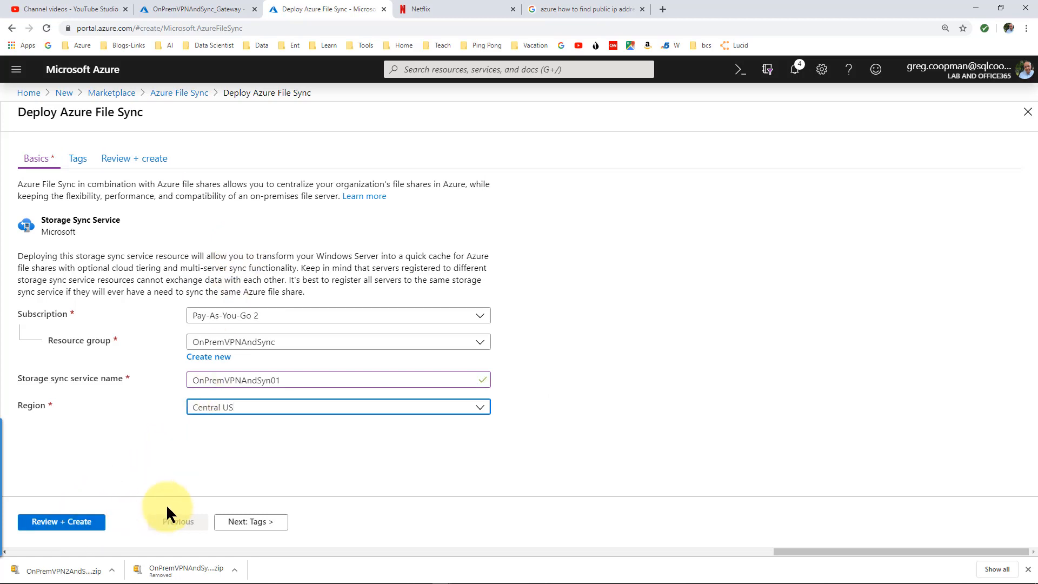
# Review and create the Storage Sync Service deployment
pyautogui.click(82, 520)
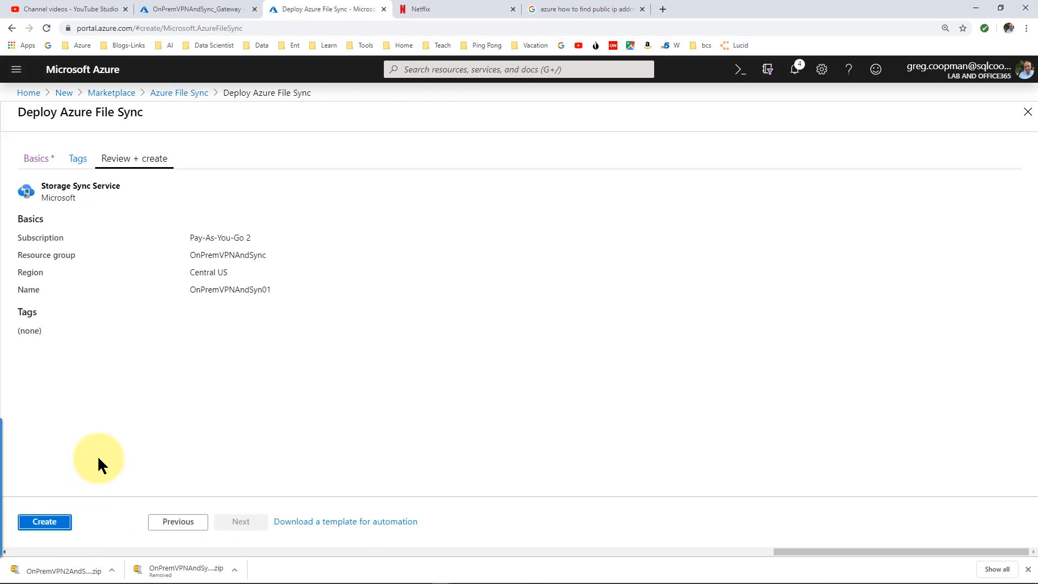
pyautogui.click(59, 523)
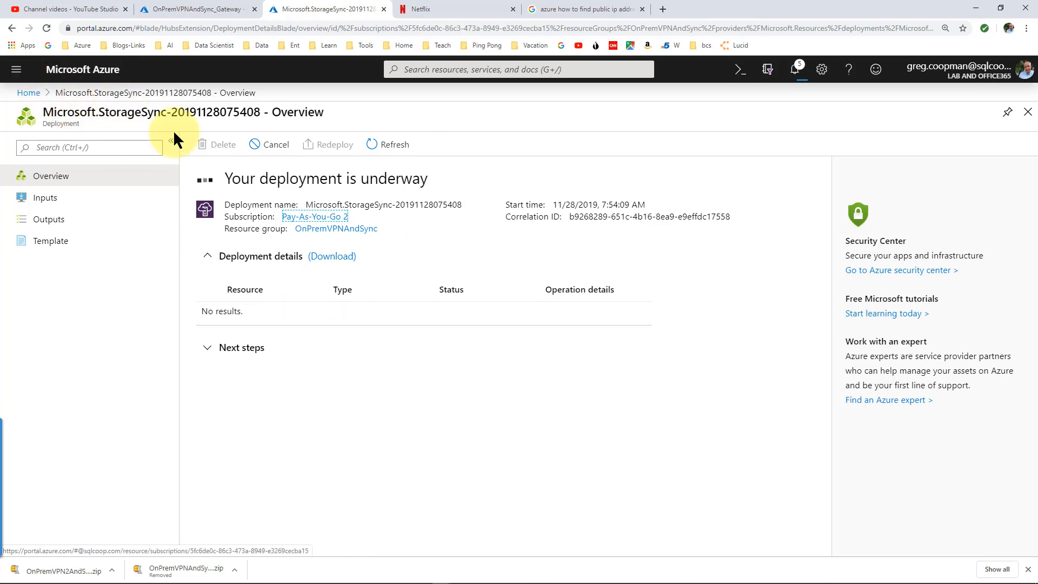
pyautogui.click(17, 69)
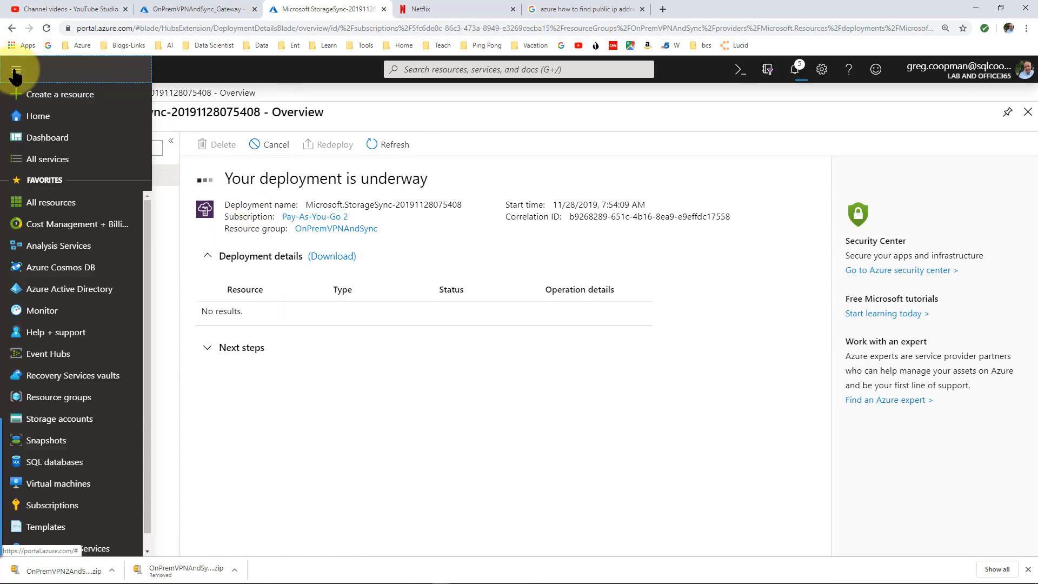
# Search All services for 'sync', open Storage Sync Services, and select OnPremVPNAndSync01
pyautogui.click(47, 159)
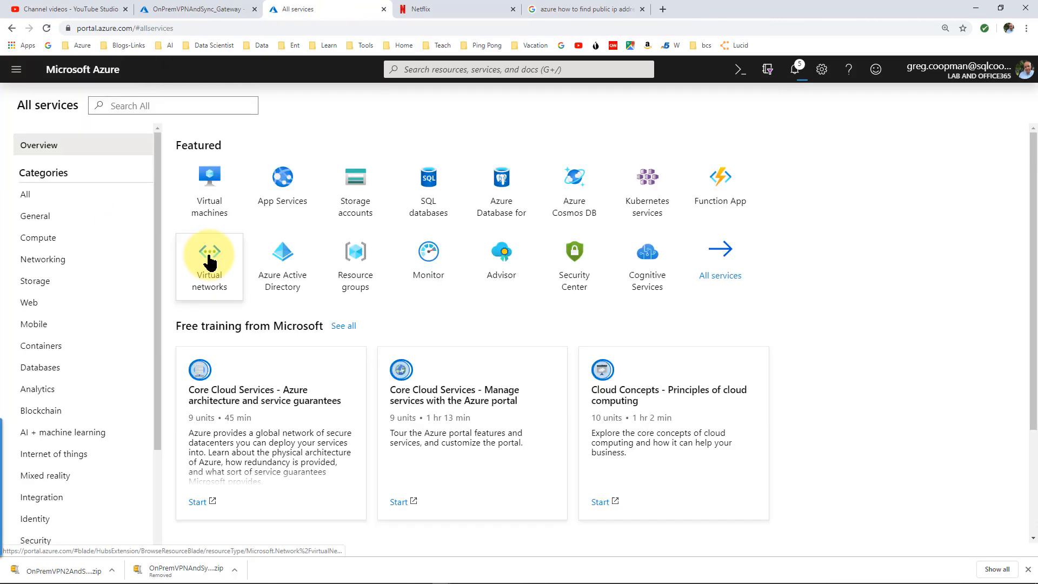
pyautogui.moveTo(208, 259)
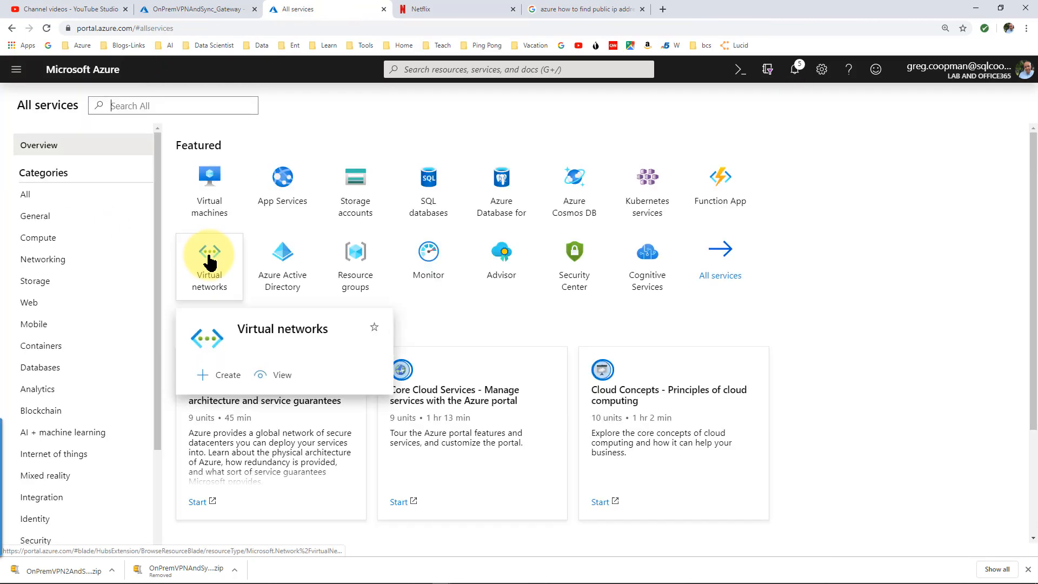
pyautogui.click(185, 109)
pyautogui.write('sync')
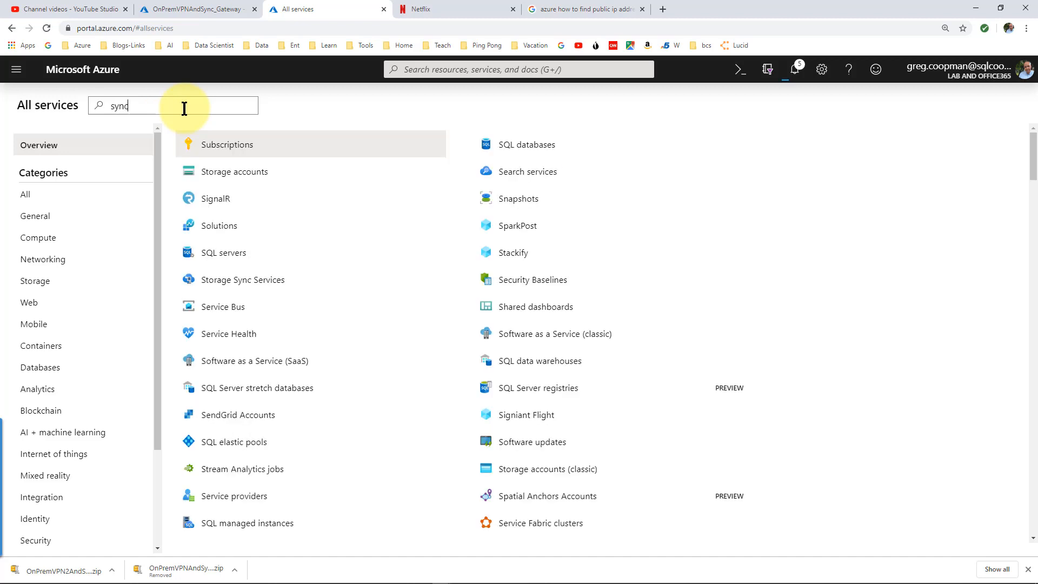
pyautogui.moveTo(239, 148)
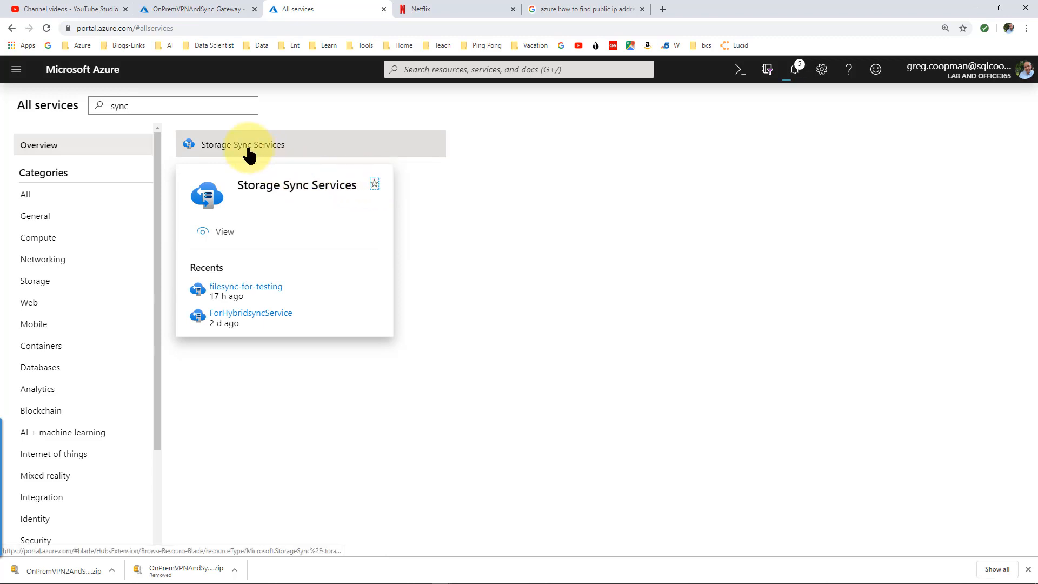
pyautogui.click(219, 144)
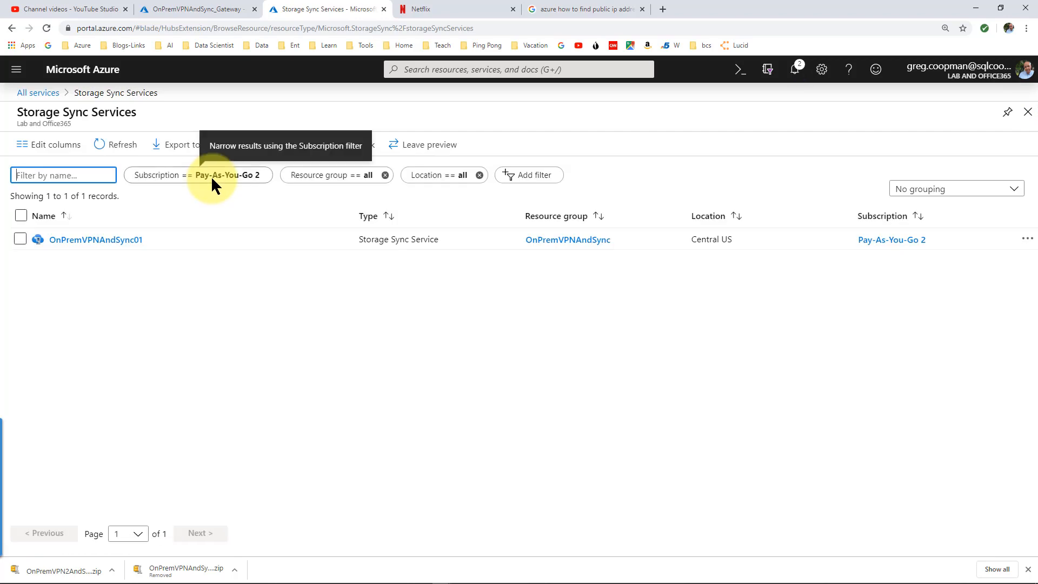
pyautogui.click(108, 240)
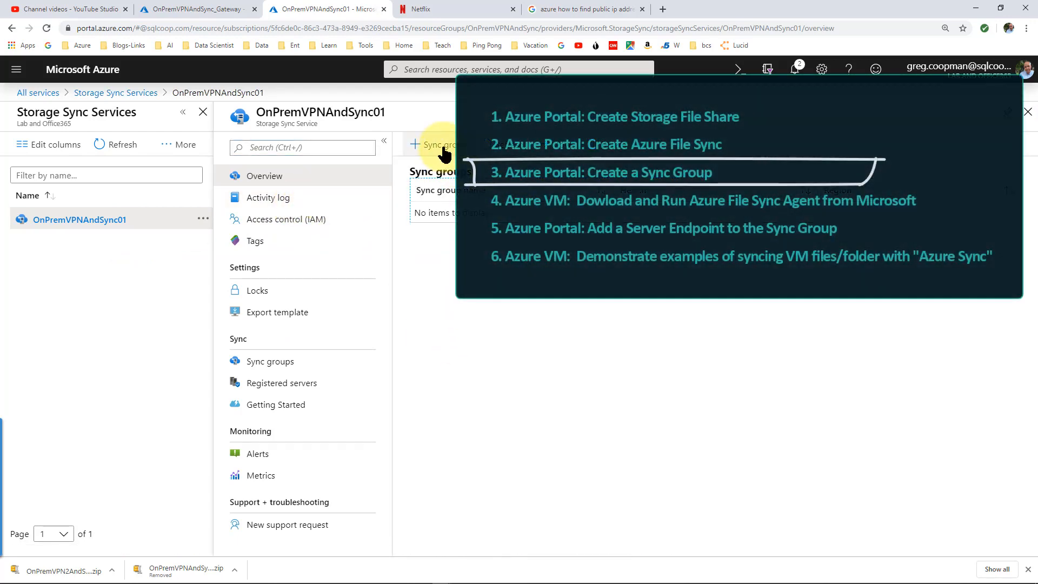
# Add a sync group and name it OnPremVPNAndSync_grp0101
pyautogui.click(442, 151)
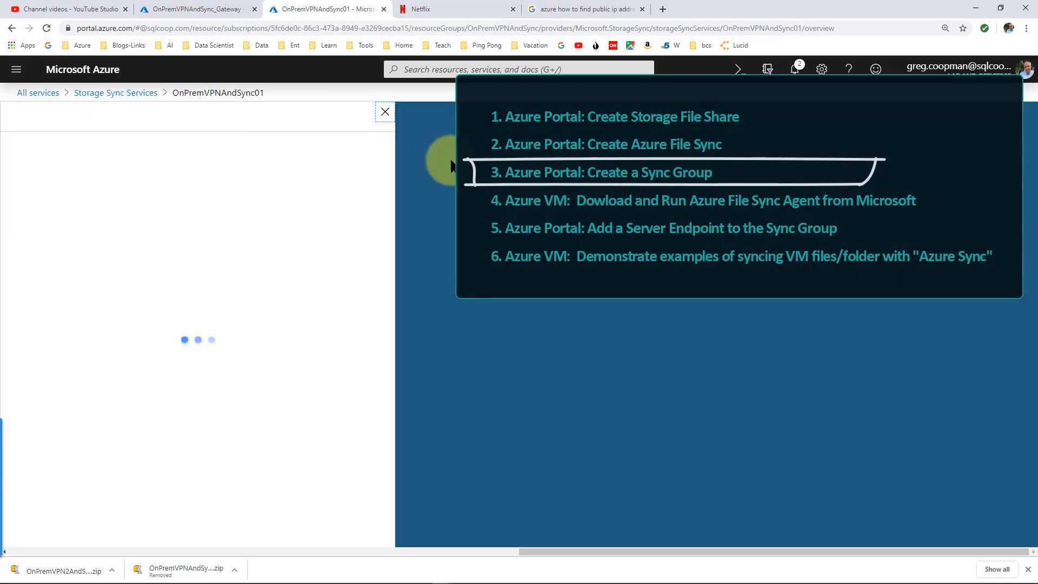
pyautogui.click(225, 228)
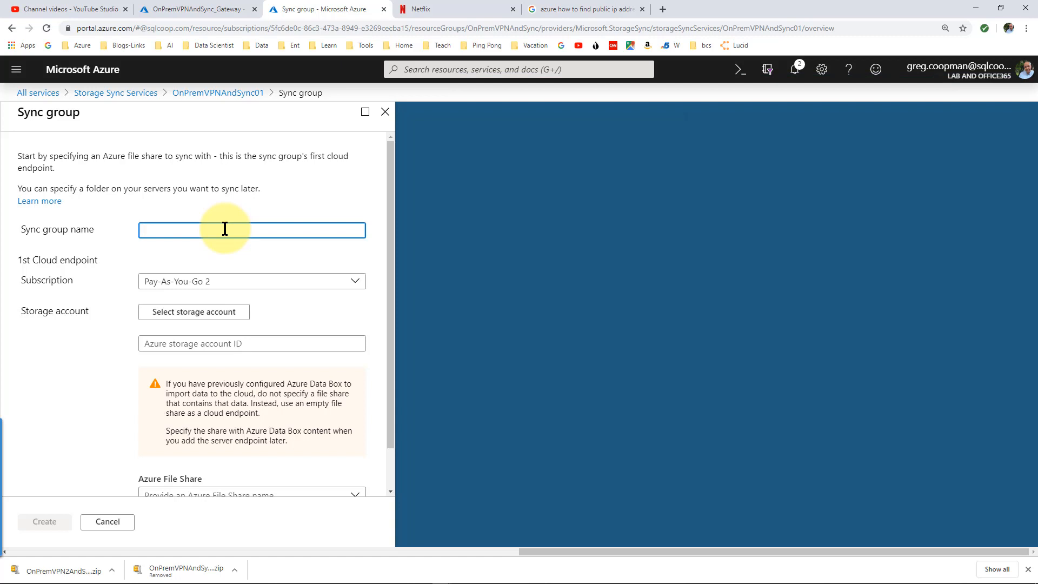
pyautogui.write('sync')
pyautogui.press('BackSpace')
pyautogui.press('BackSpace')
pyautogui.press('BackSpace')
pyautogui.press('BackSpace')
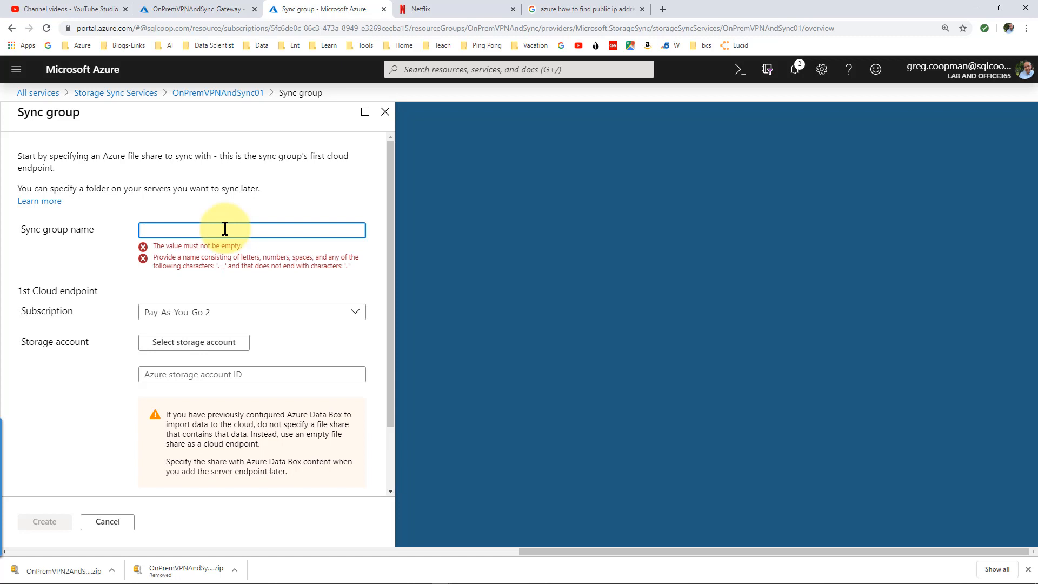
pyautogui.write('OnPrem')
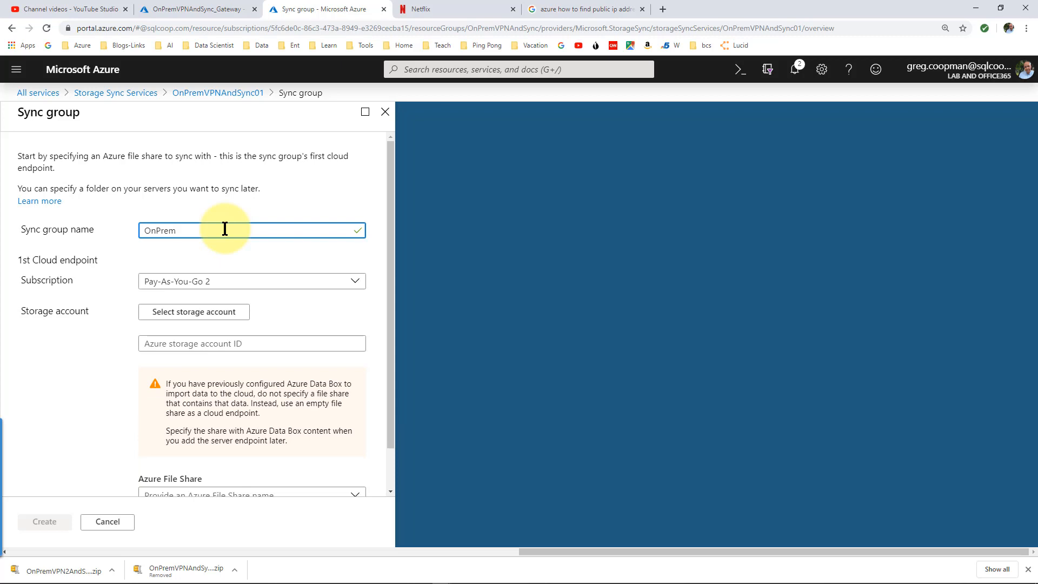
pyautogui.write('VPNAndSync_grp')
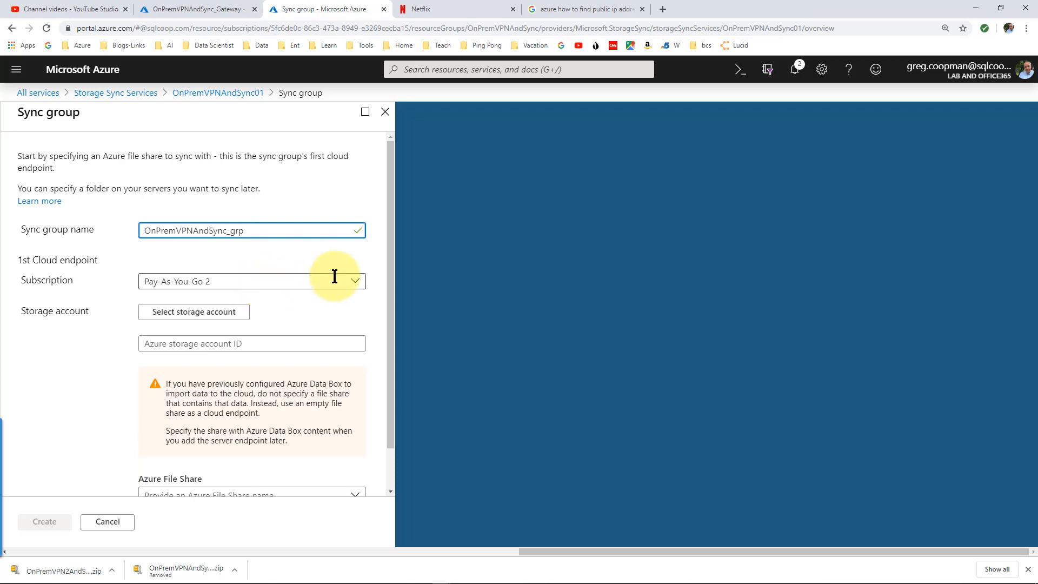
pyautogui.write('01')
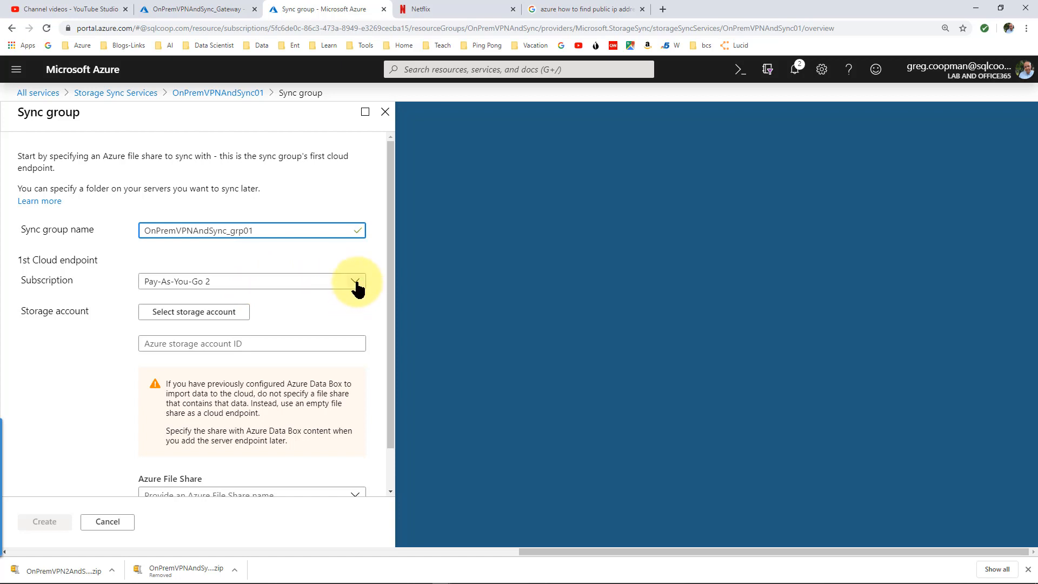
pyautogui.write('01')
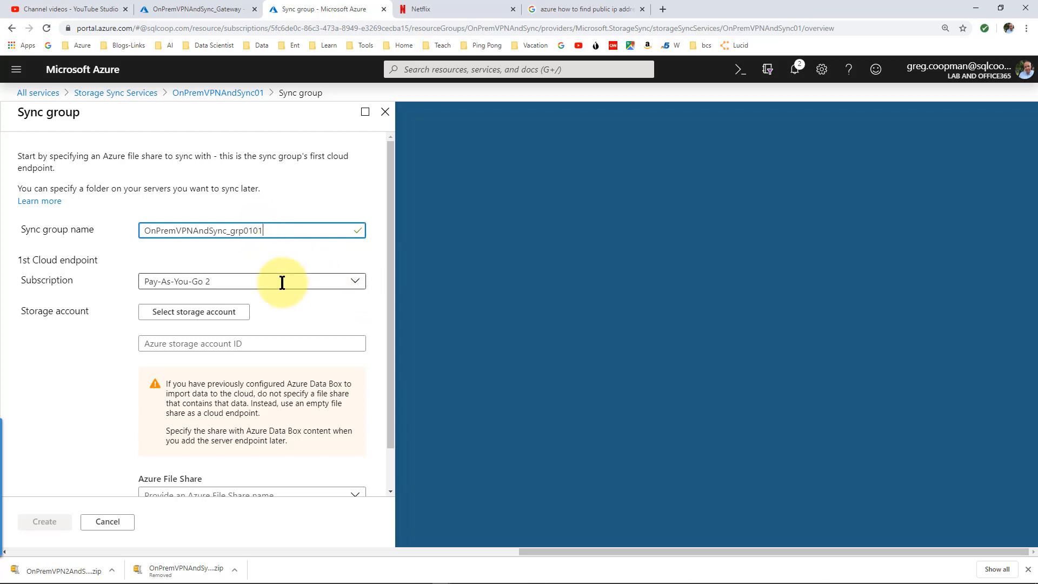
# Keep subscription Pay-As-You-Go 2 and bring up the storage account chooser
pyautogui.click(351, 283)
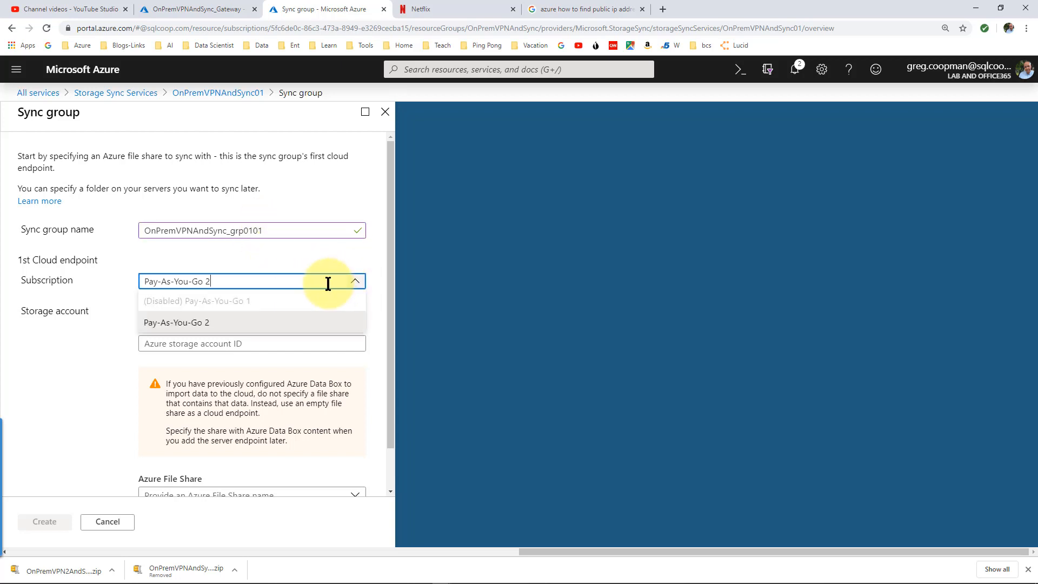
pyautogui.click(273, 322)
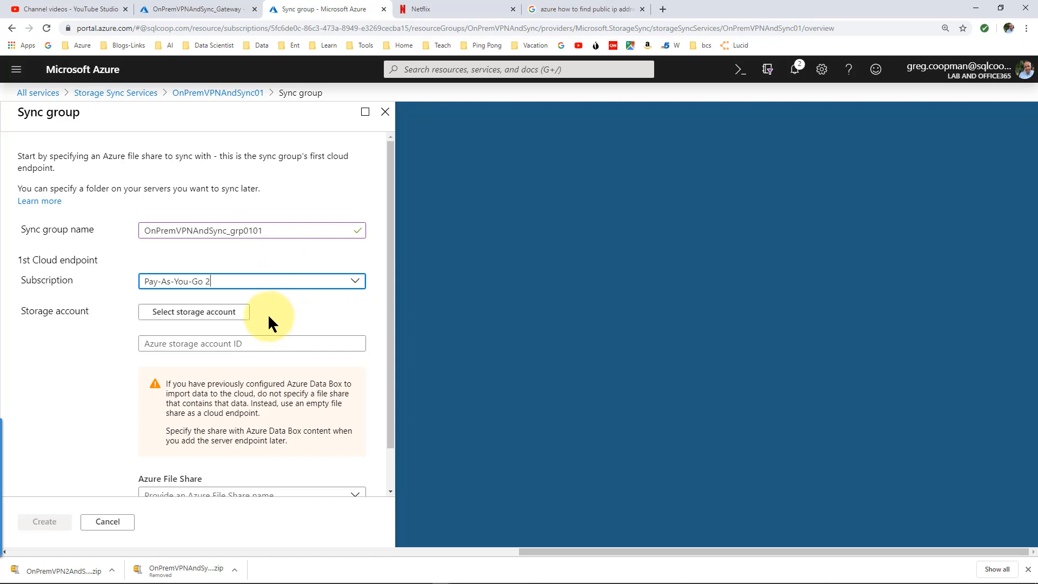
pyautogui.click(225, 315)
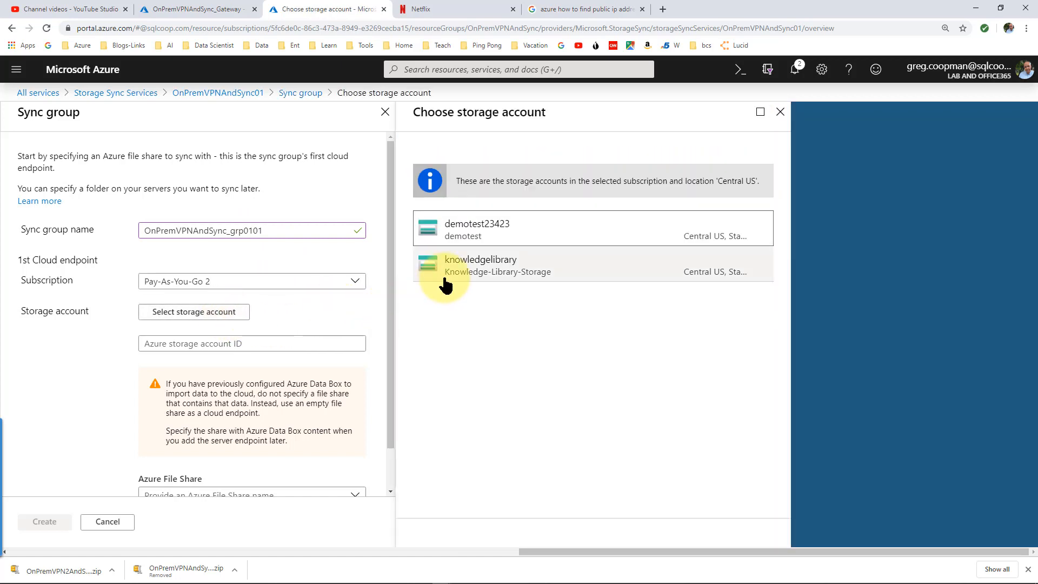
# Pick storage account demotest23423 and file share demotest, then create the sync group
pyautogui.click(476, 234)
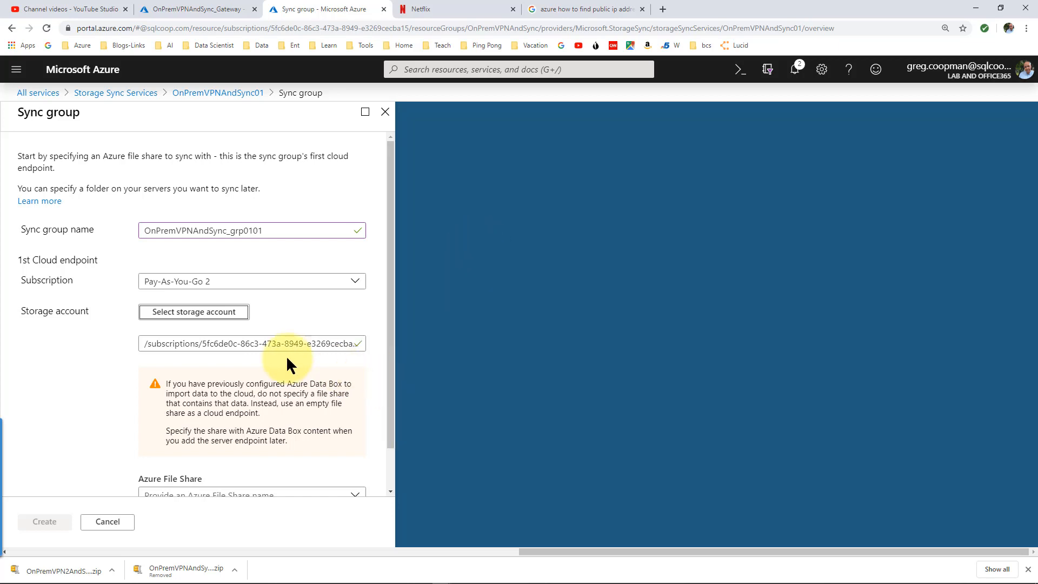
pyautogui.moveTo(387, 346); pyautogui.dragTo(388, 413)
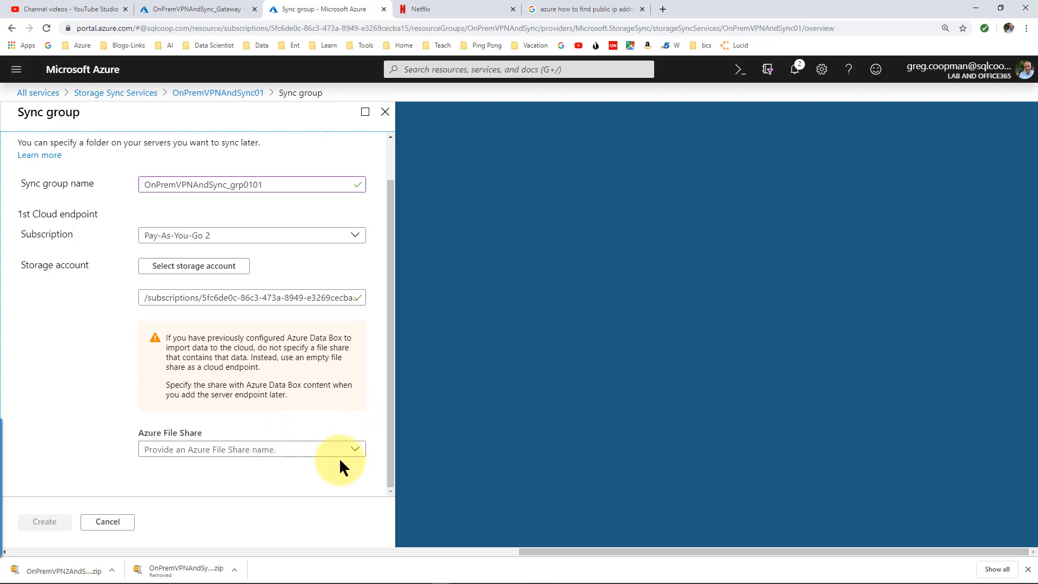
pyautogui.click(355, 452)
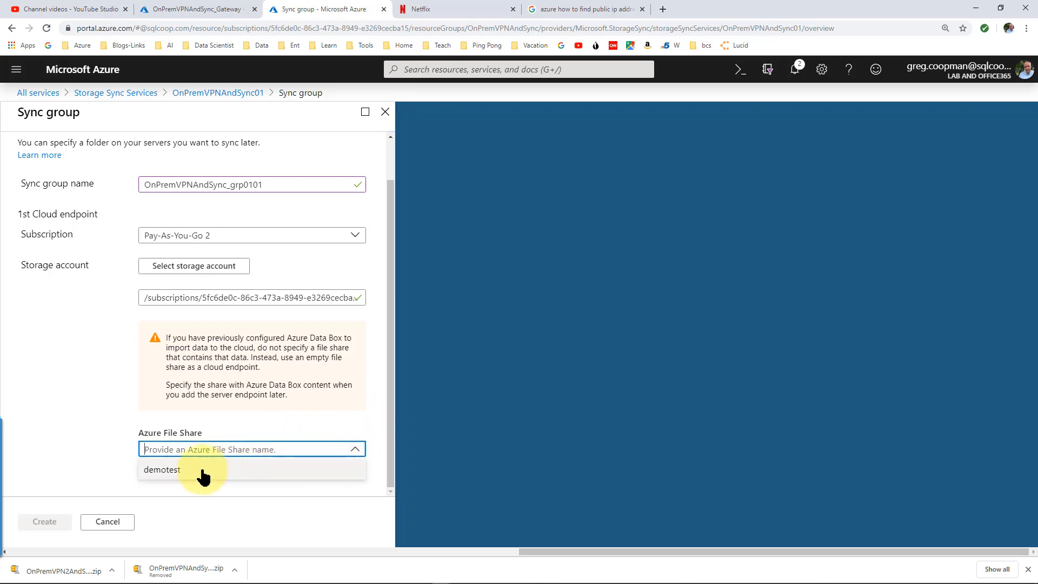
pyautogui.click(174, 471)
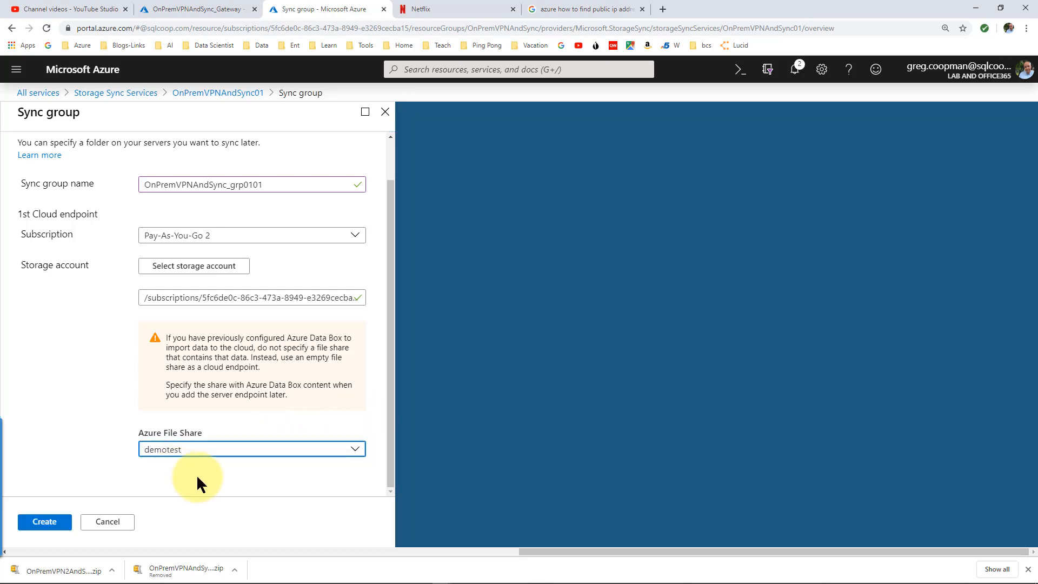
pyautogui.click(45, 528)
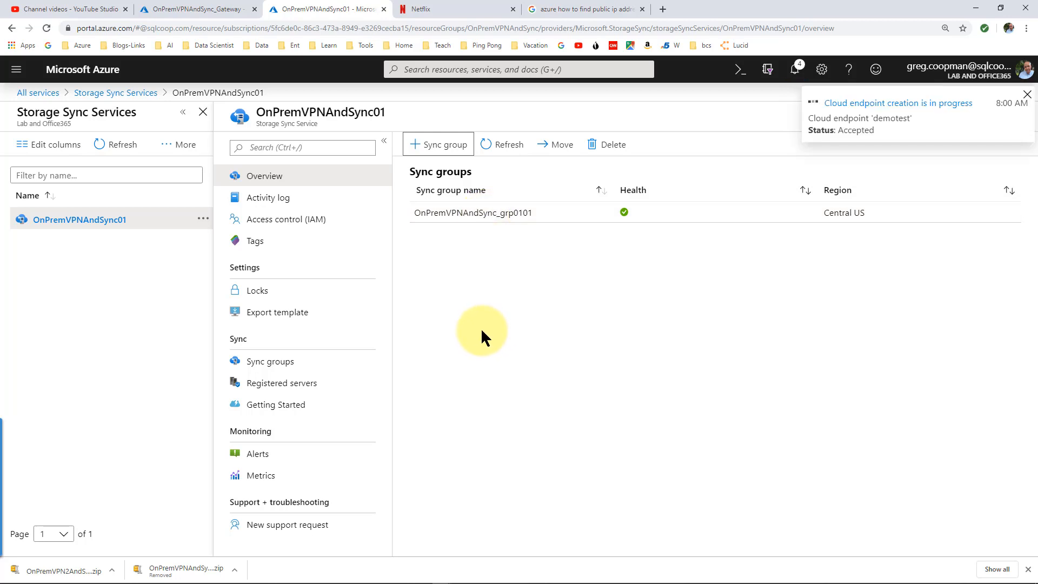
# Bring the remote desktop session to the 10.1.0.4 Windows Server VM to the front
pyautogui.click(568, 575)
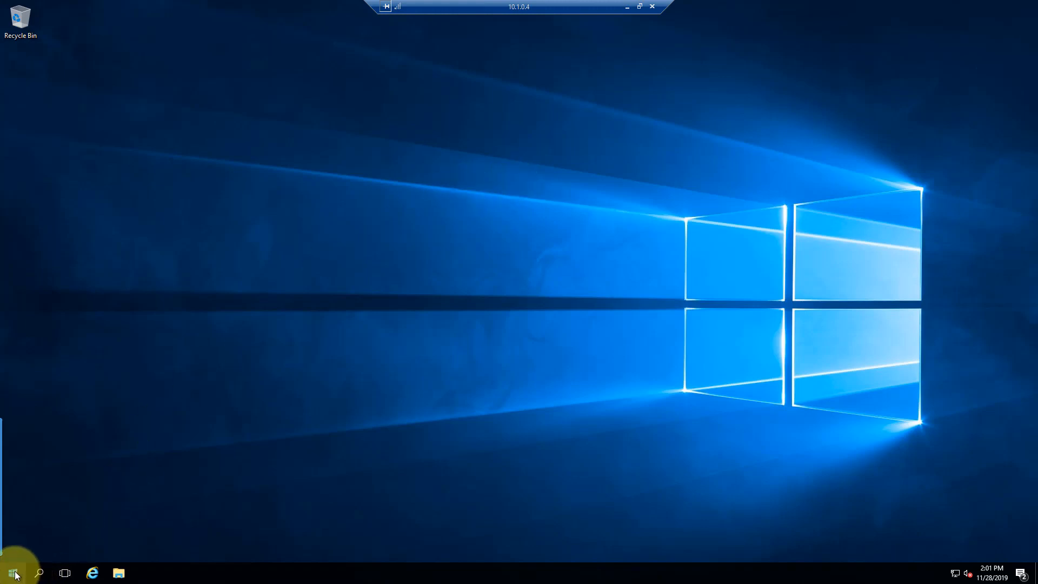
# Check the server's drives under This PC, including the empty New Volume (F:), then minimize File Explorer
pyautogui.click(123, 575)
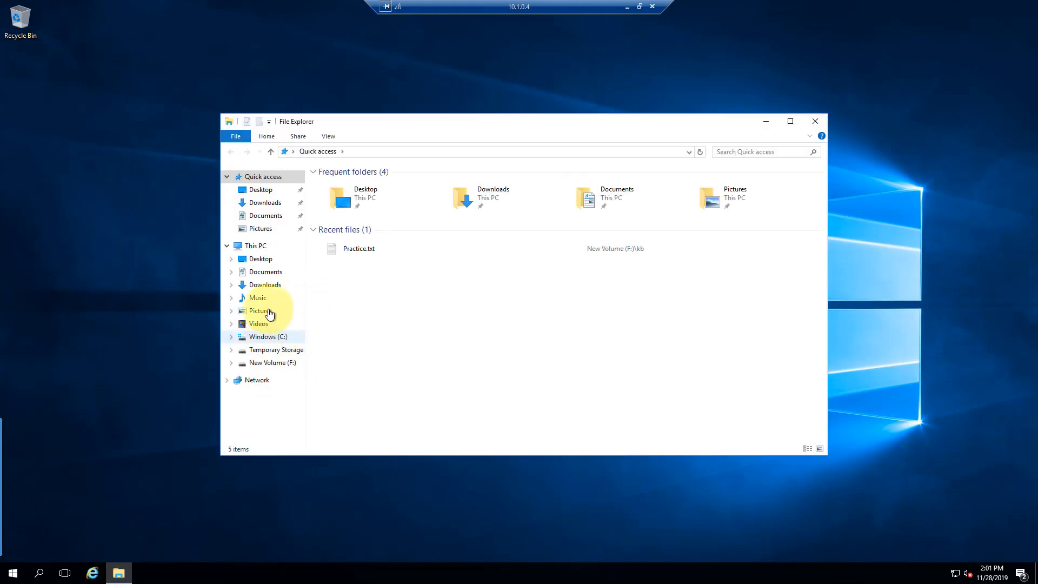
pyautogui.click(257, 244)
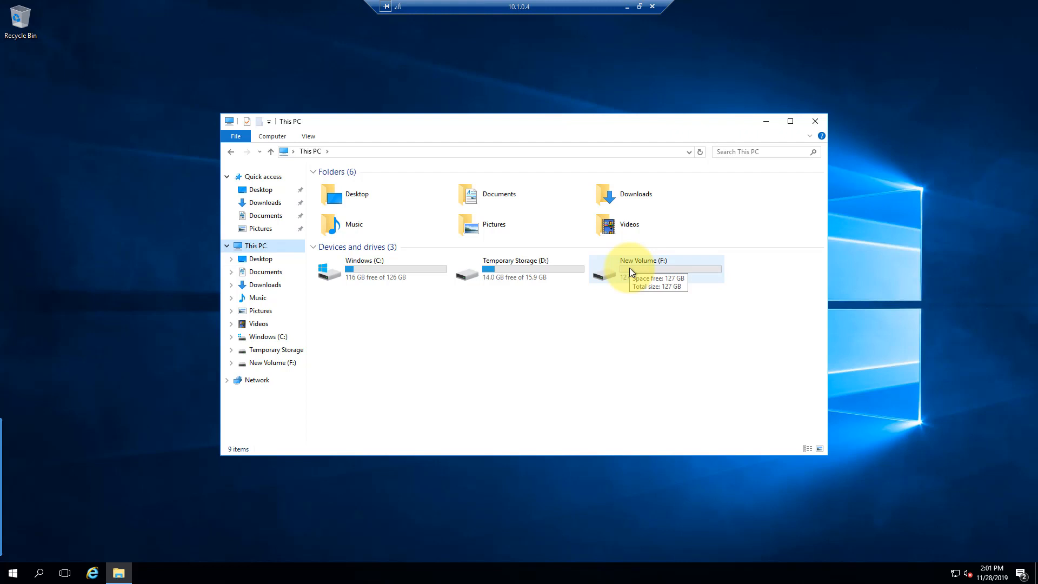
pyautogui.click(611, 274)
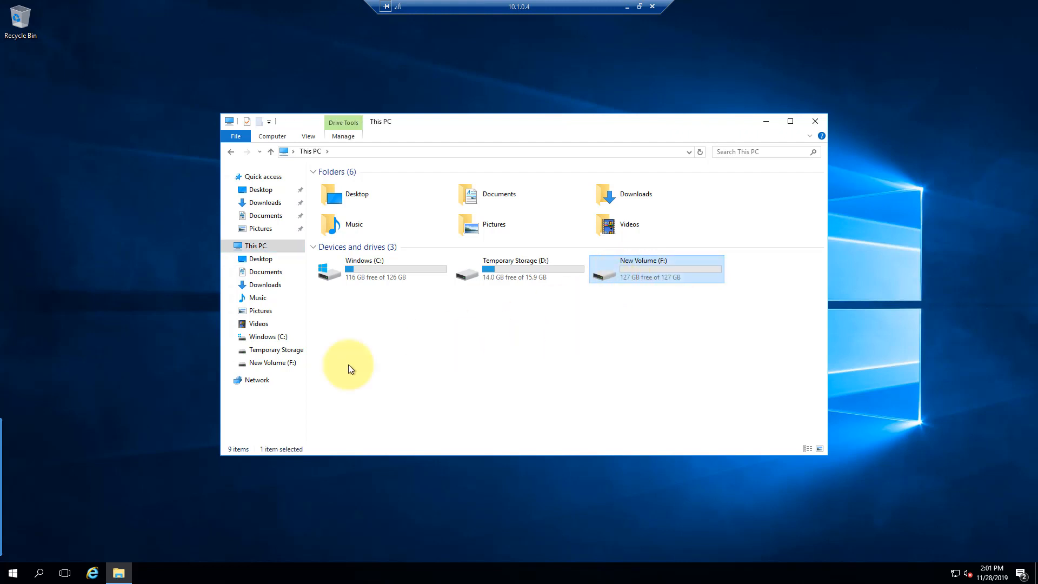
pyautogui.click(129, 394)
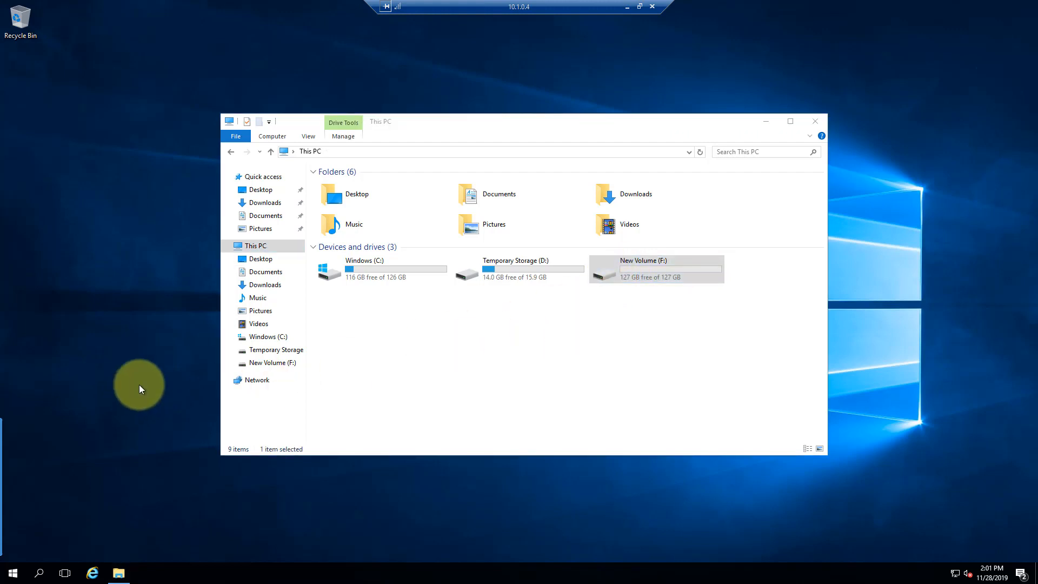
pyautogui.click(767, 121)
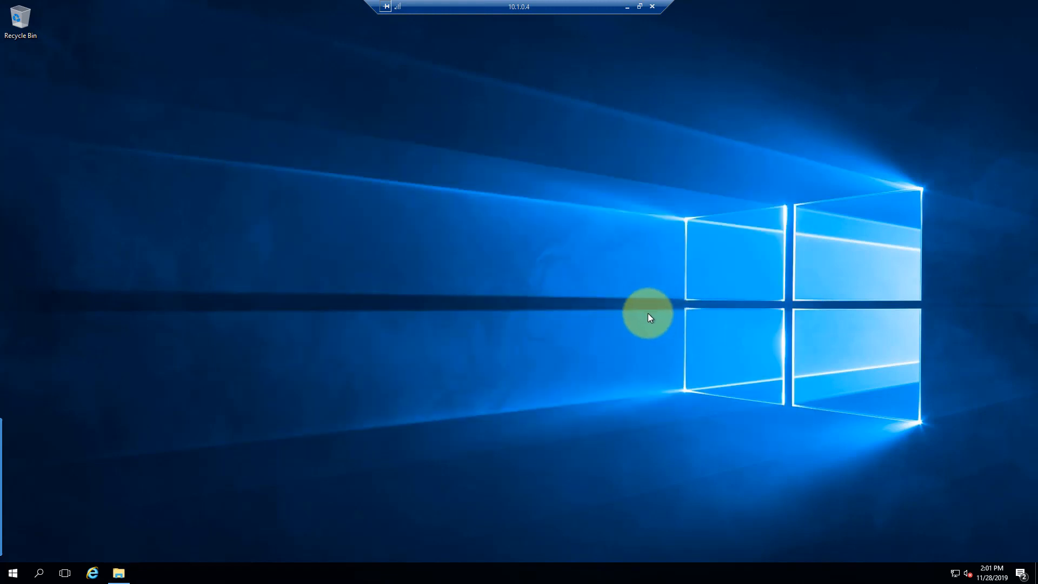
# Launch Internet Explorer, then start Server Manager from the Start menu
pyautogui.click(91, 573)
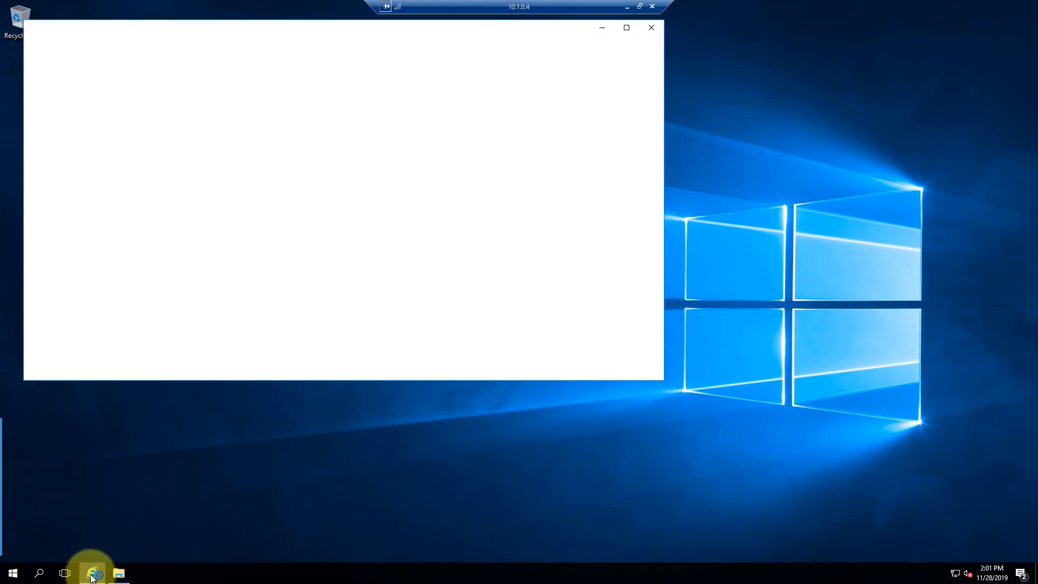
pyautogui.click(14, 571)
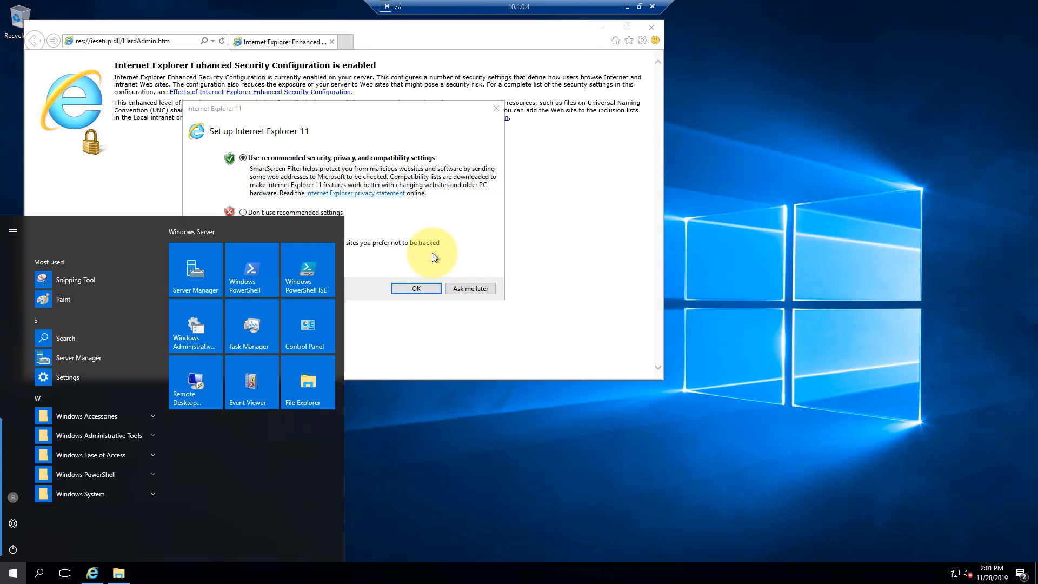
pyautogui.click(197, 275)
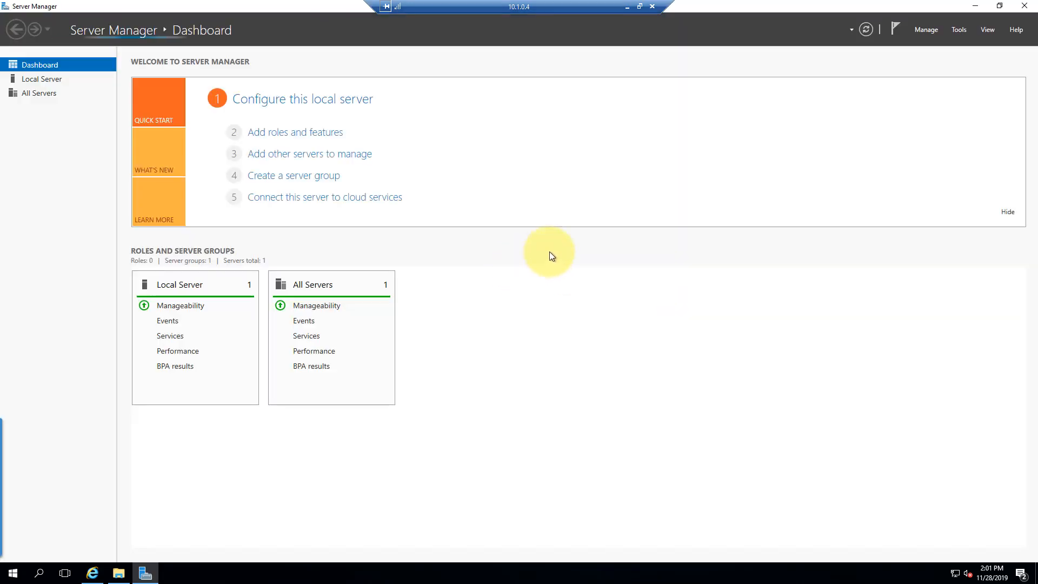
# Turn IE Enhanced Security Configuration off for Administrators and Users on the Local Server
pyautogui.click(35, 79)
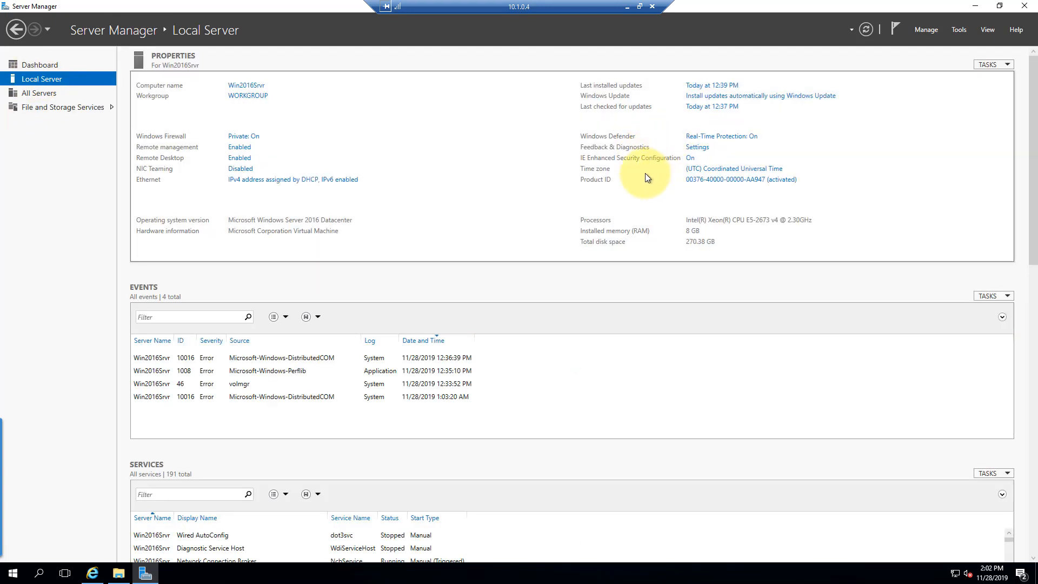
pyautogui.click(690, 158)
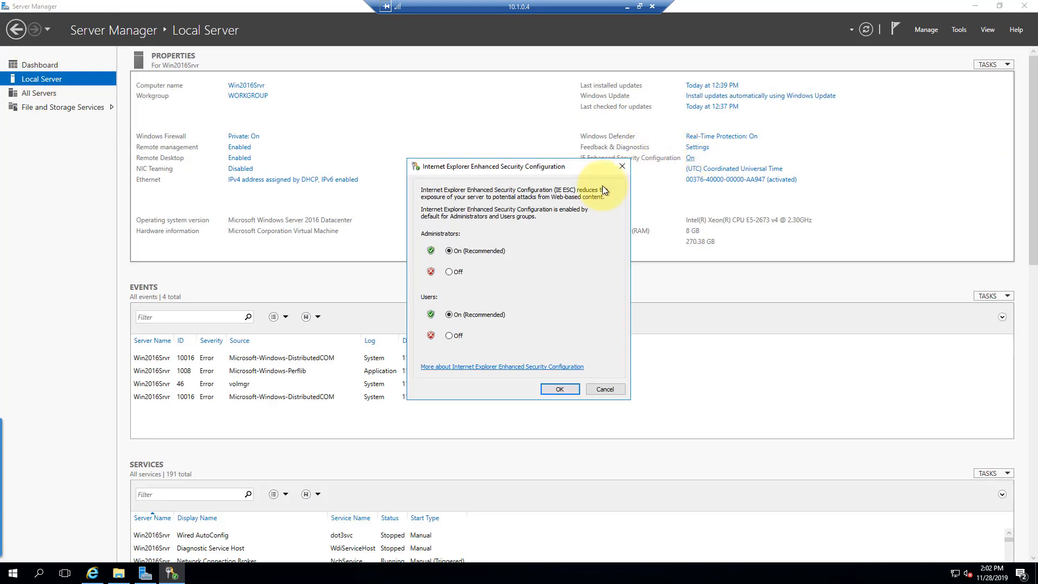
pyautogui.click(458, 271)
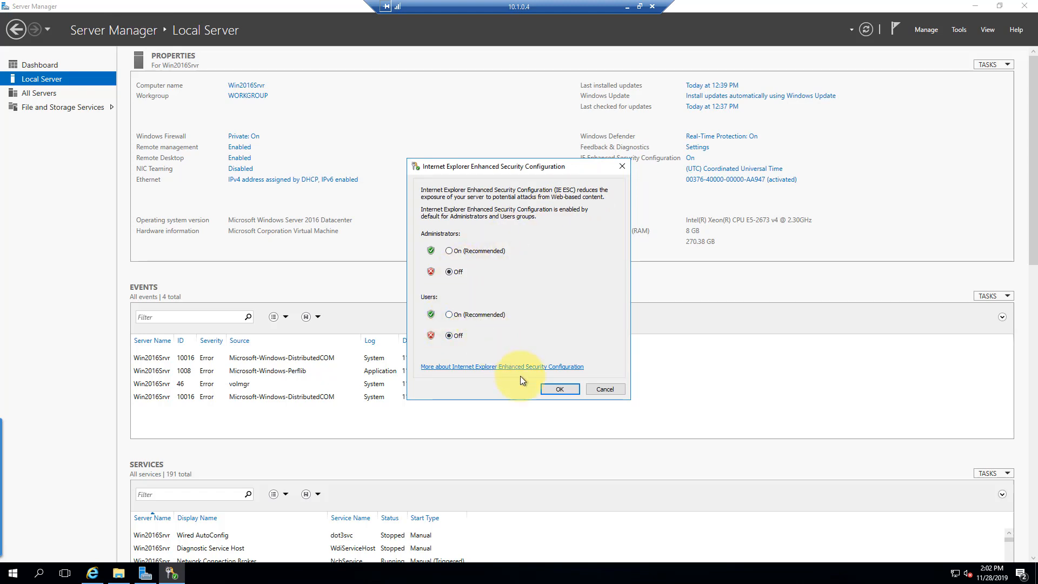
pyautogui.click(558, 389)
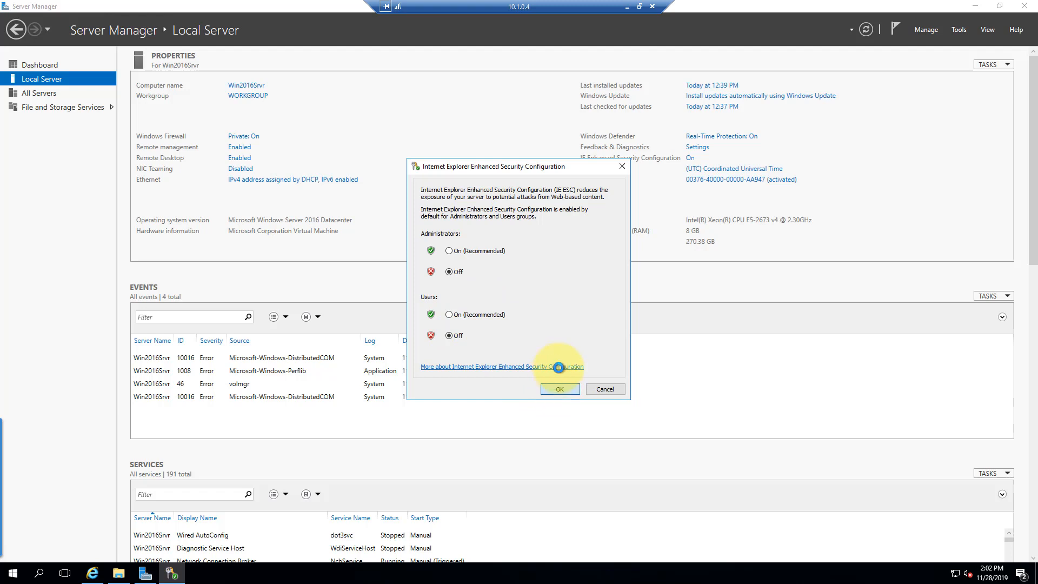
pyautogui.click(92, 573)
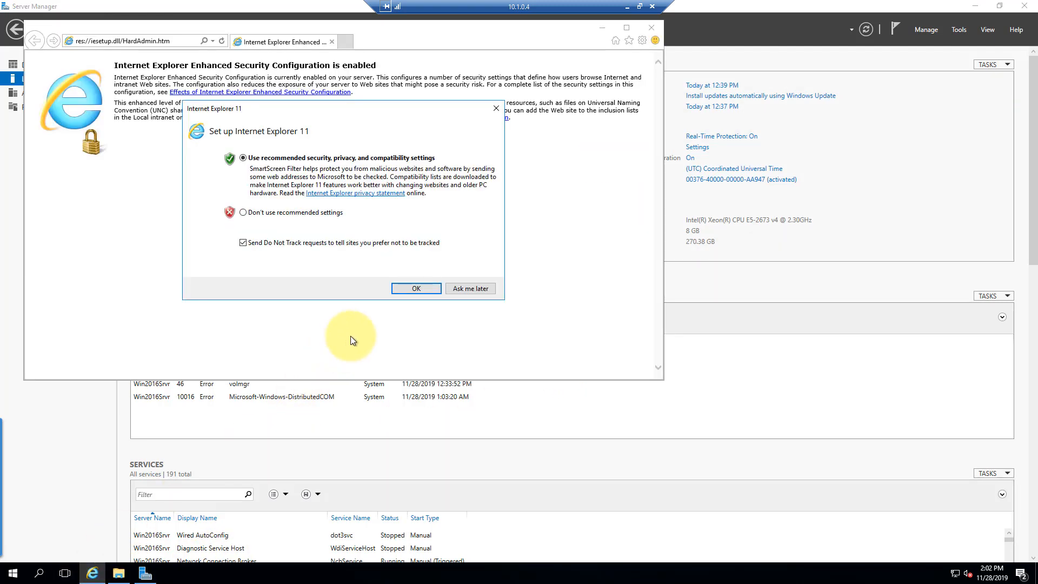
# Accept the recommended Internet Explorer settings, test a search for 'google', and close the browser
pyautogui.click(416, 288)
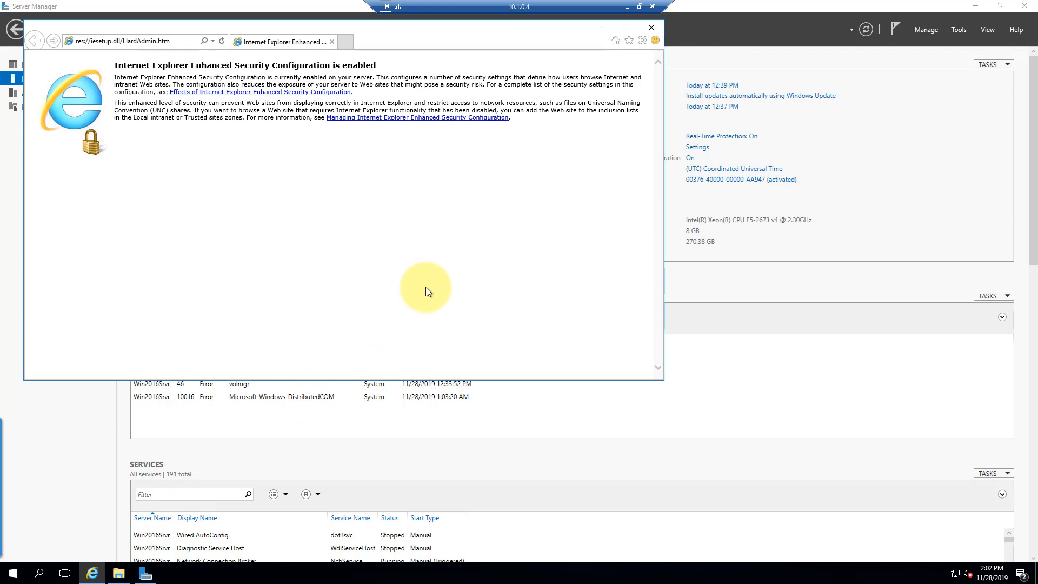
pyautogui.click(141, 41)
pyautogui.write('goo')
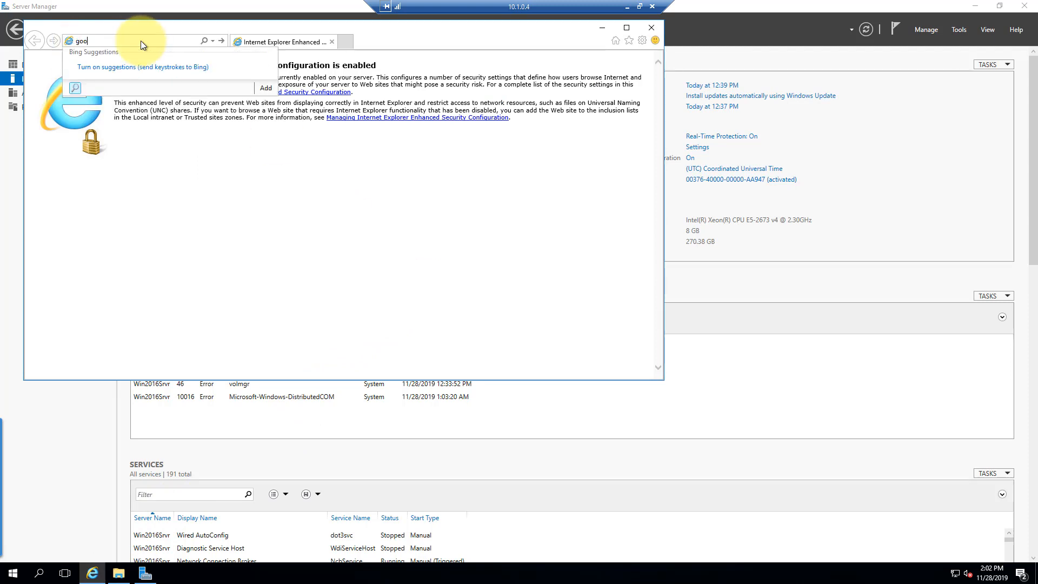
pyautogui.write('gle')
pyautogui.press('Return')
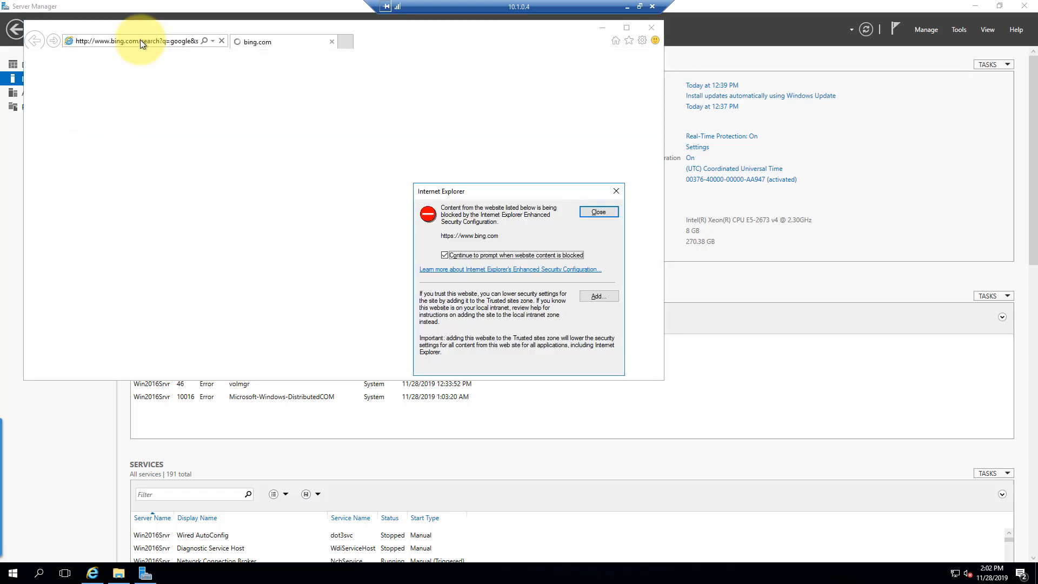
pyautogui.click(597, 211)
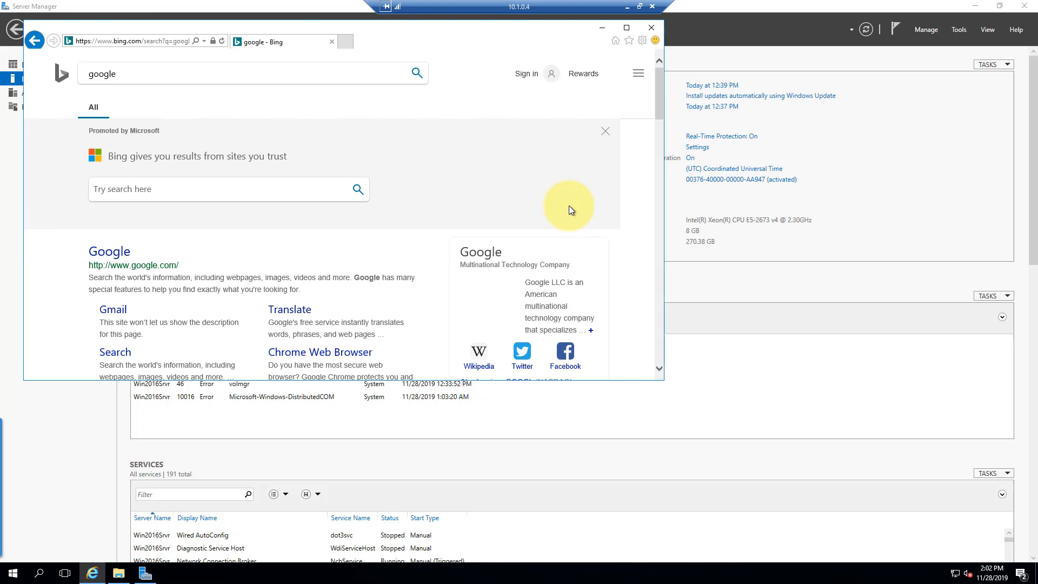
pyautogui.click(651, 28)
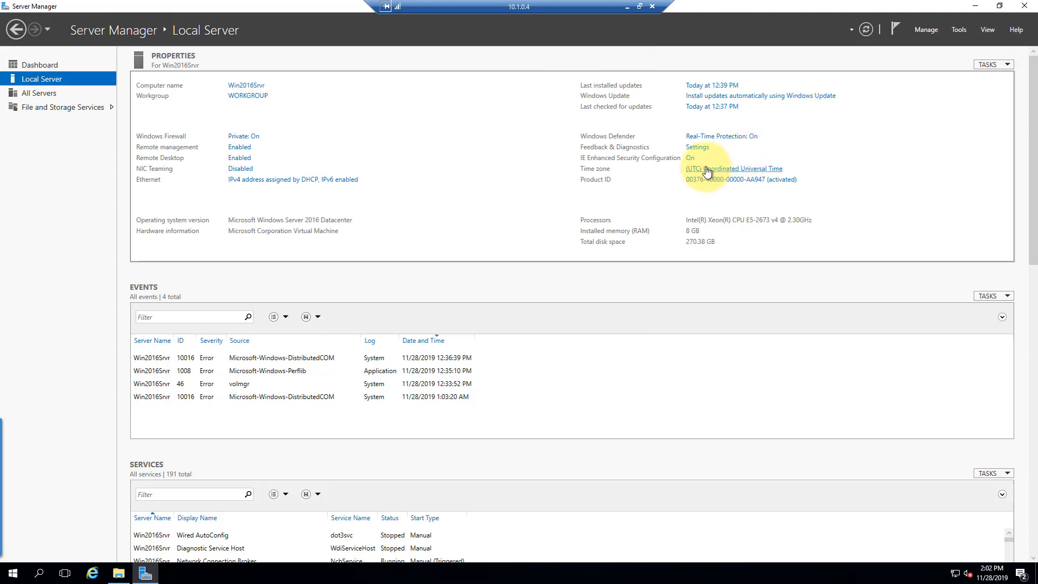
# Confirm IE Enhanced Security stays off, close Server Manager, and reopen Internet Explorer
pyautogui.click(692, 158)
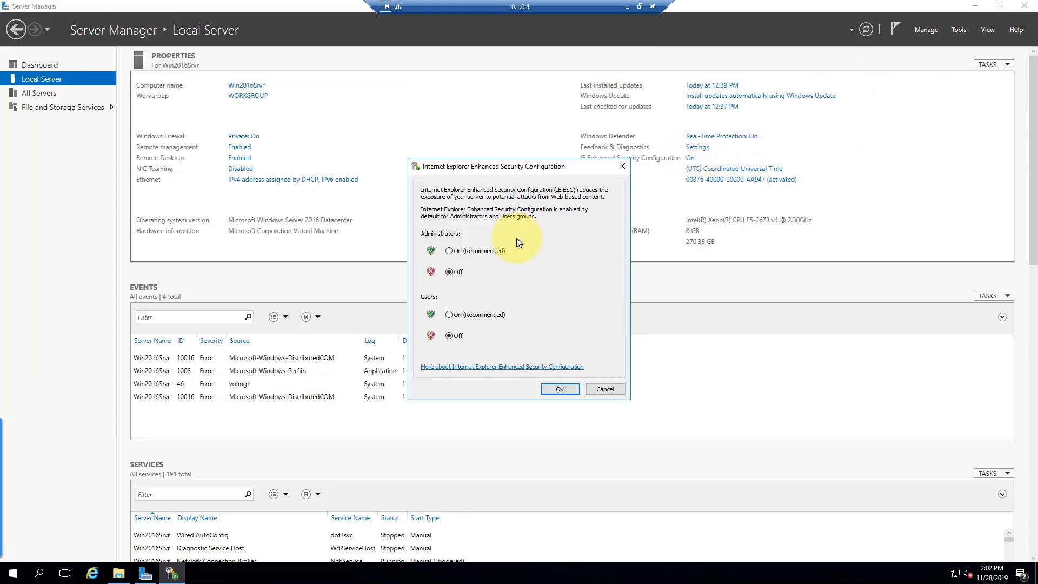
pyautogui.click(560, 389)
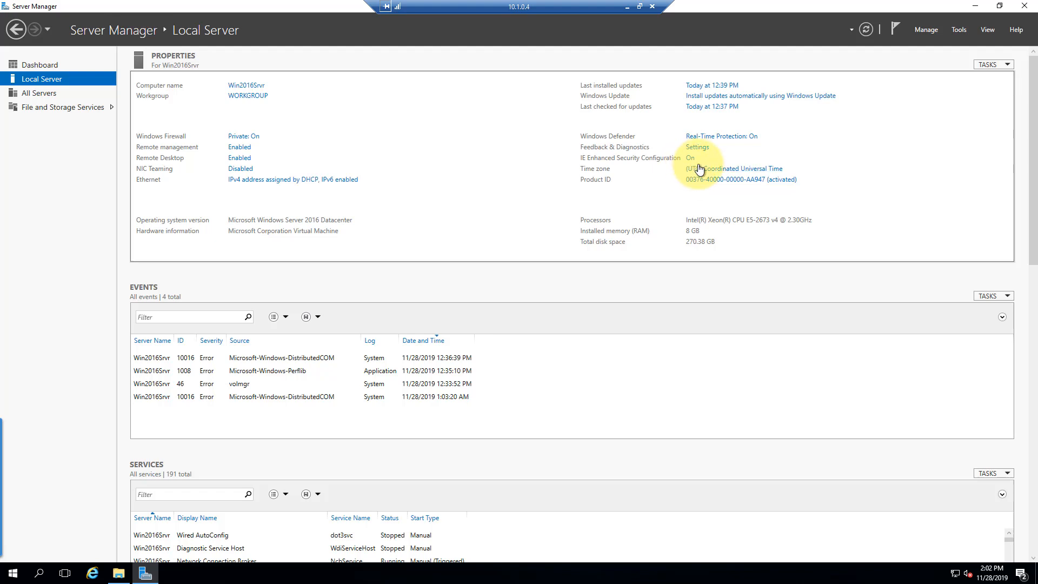
pyautogui.click(1025, 6)
pyautogui.click(99, 579)
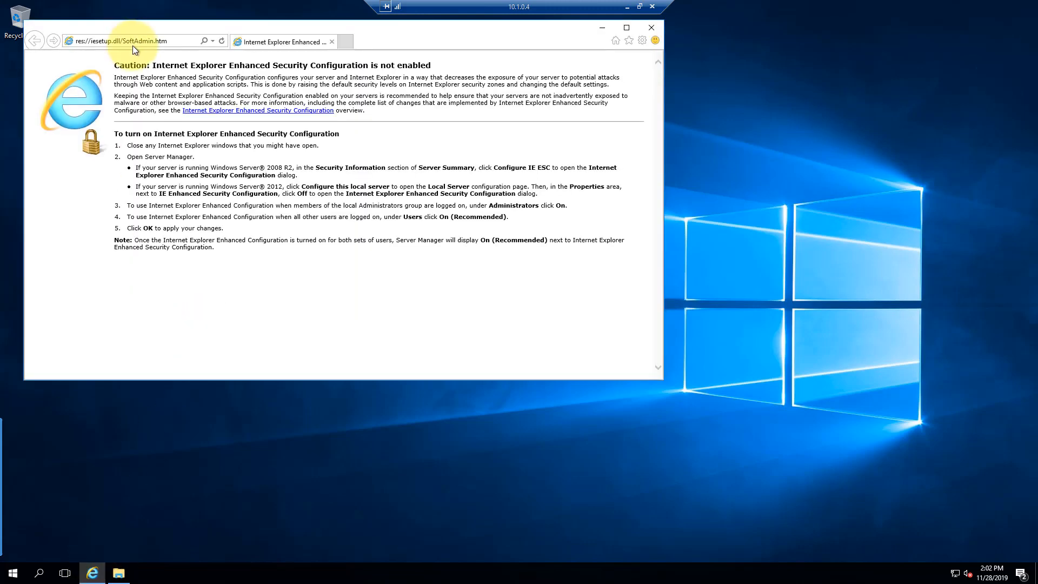
# Go to google.com, decline the Chrome offer, and maximize the browser window
pyautogui.click(134, 40)
pyautogui.write('google.com')
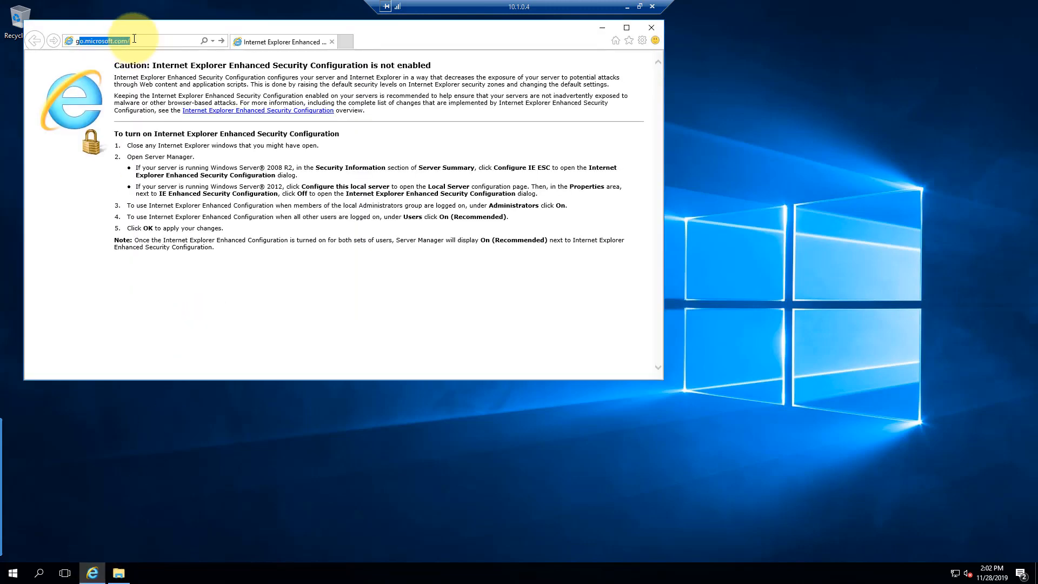
pyautogui.press('Return')
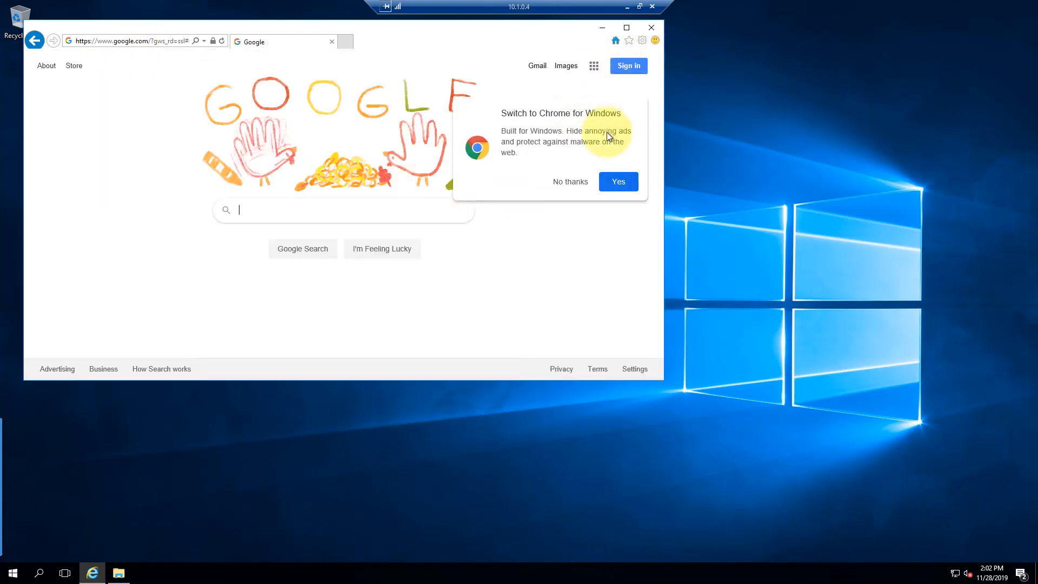
pyautogui.click(572, 182)
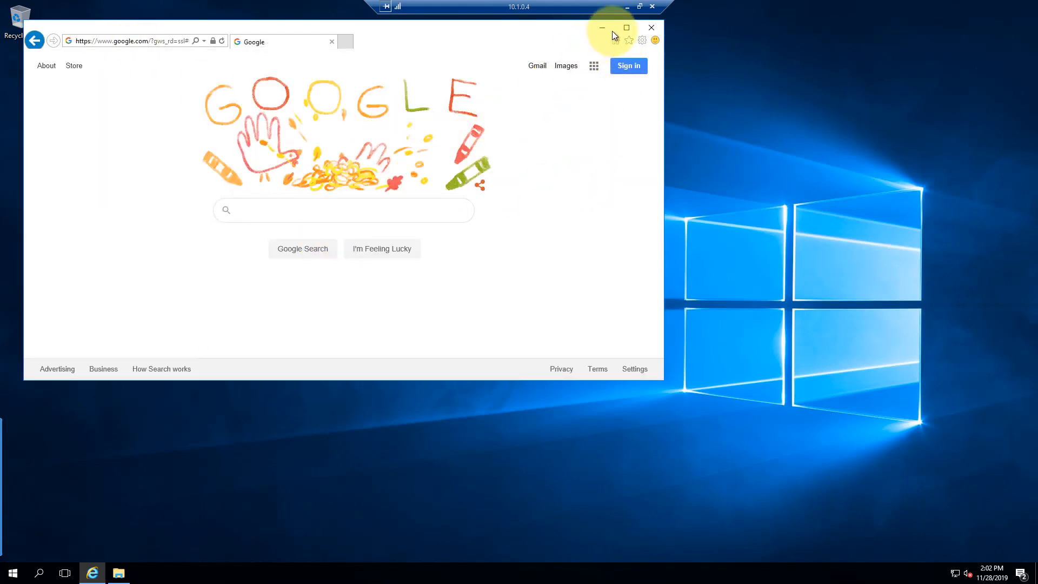
pyautogui.click(627, 27)
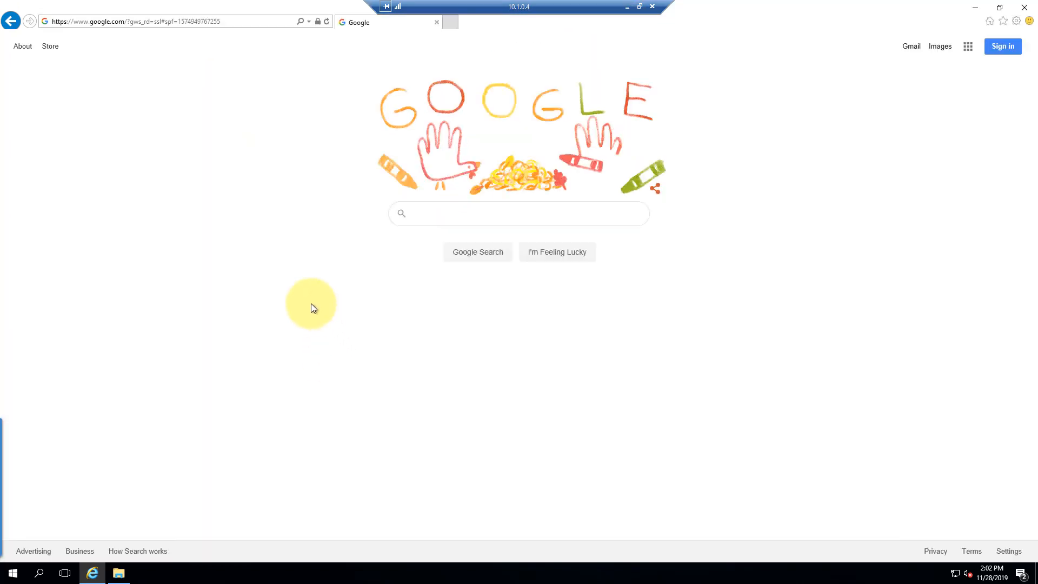
# Search Google for 'download azure file sync agent' and open the official Microsoft download result
pyautogui.click(416, 214)
pyautogui.write('dow')
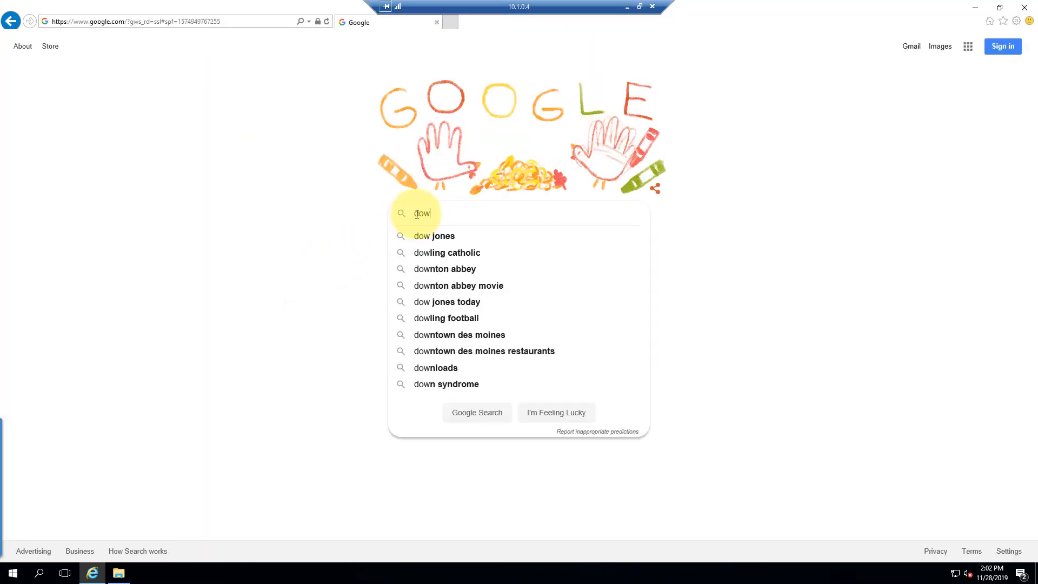
pyautogui.write('nload ')
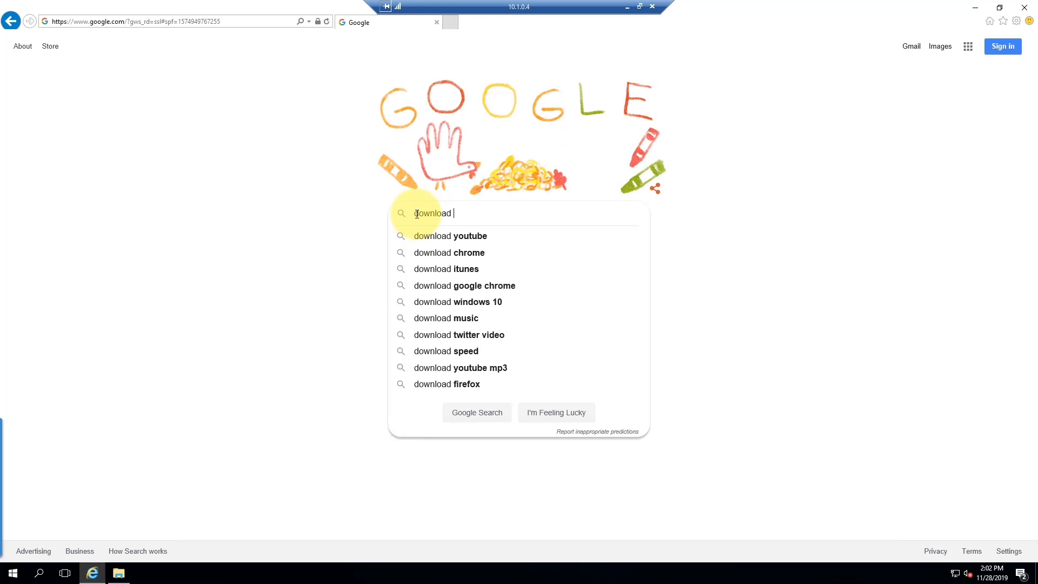
pyautogui.write('azur')
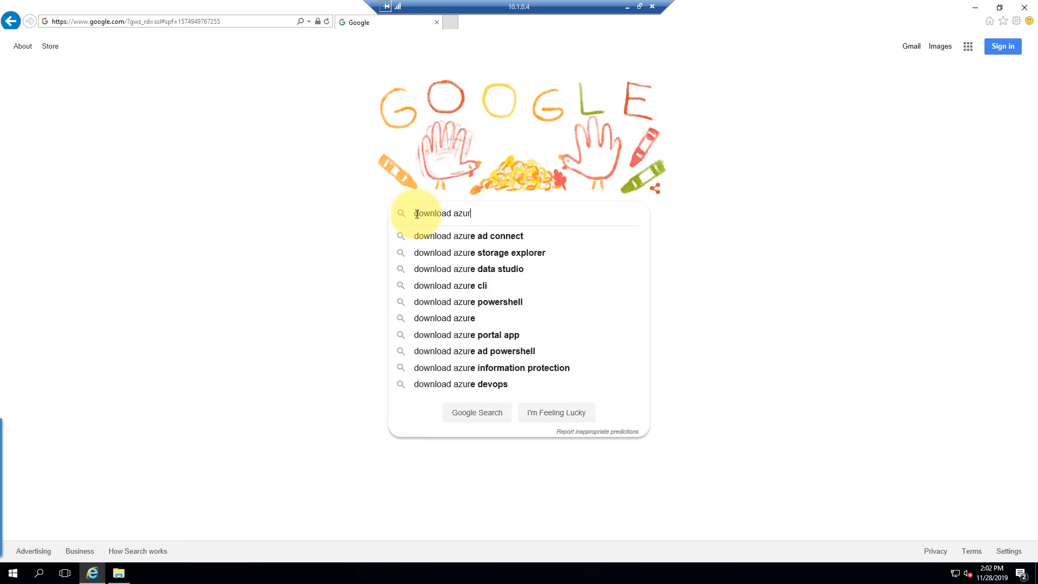
pyautogui.press('BackSpace')
pyautogui.write('e file ')
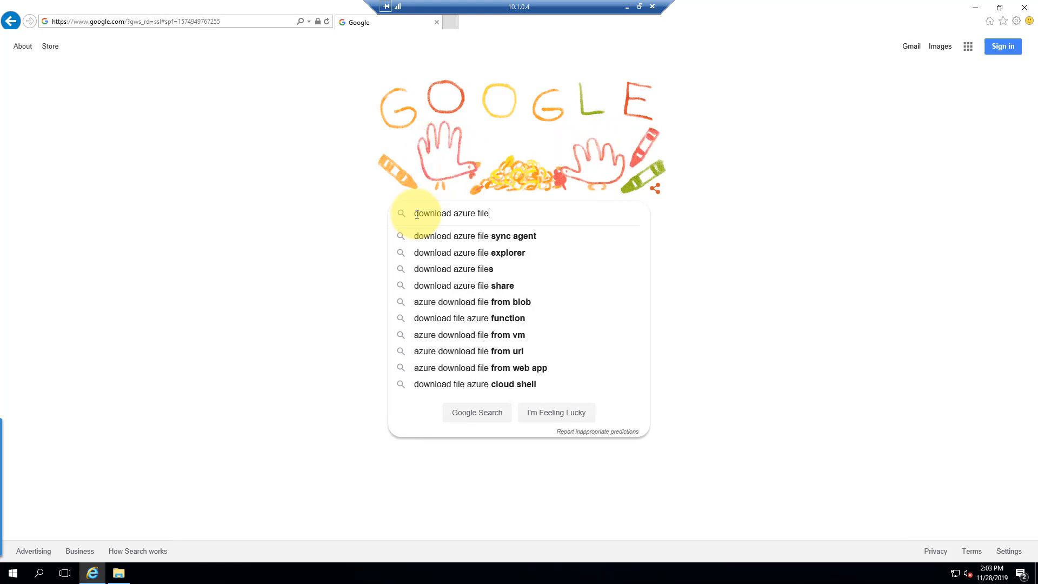
pyautogui.write('y')
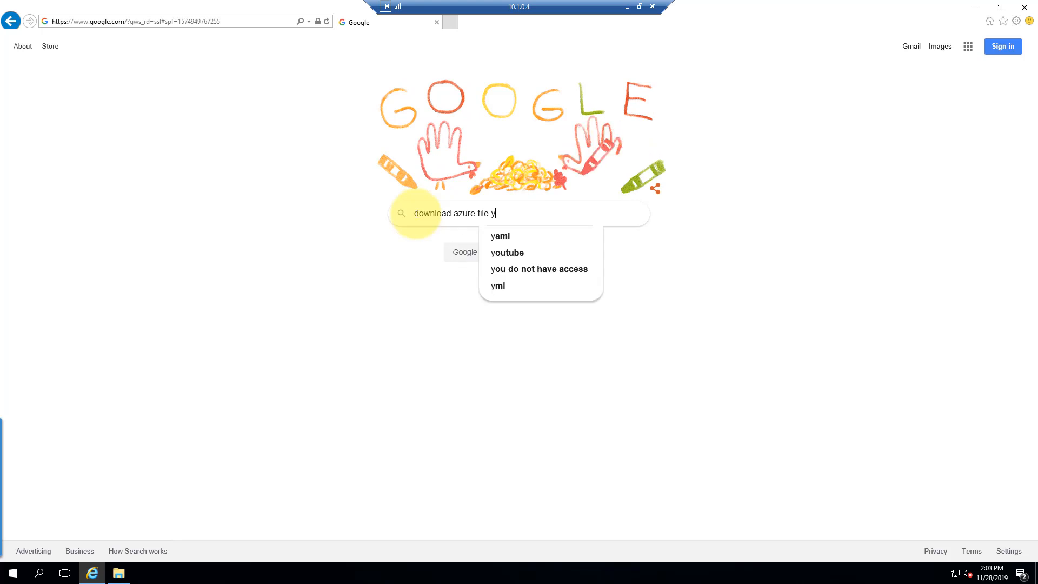
pyautogui.press('BackSpace')
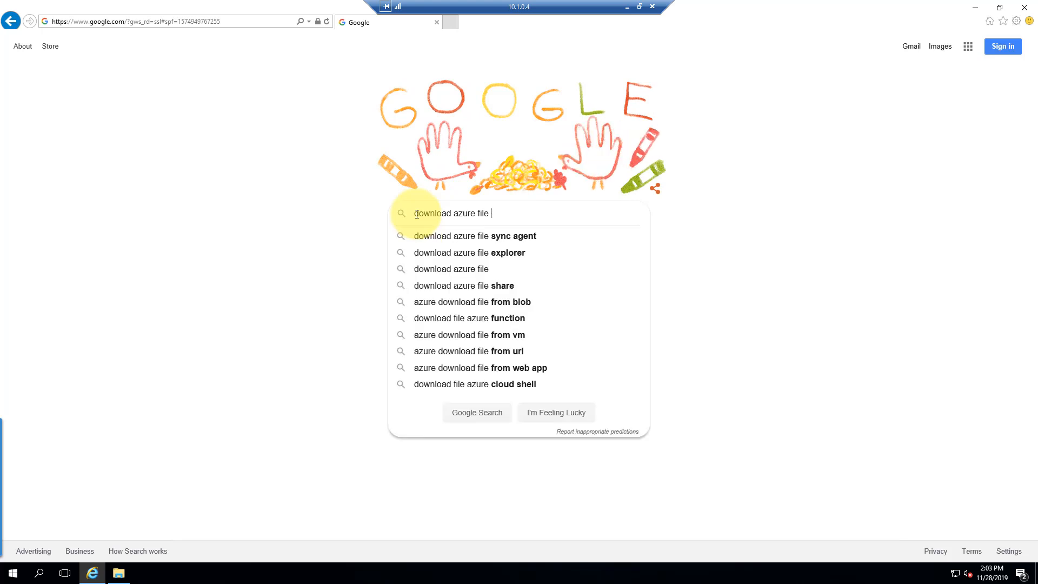
pyautogui.click(467, 240)
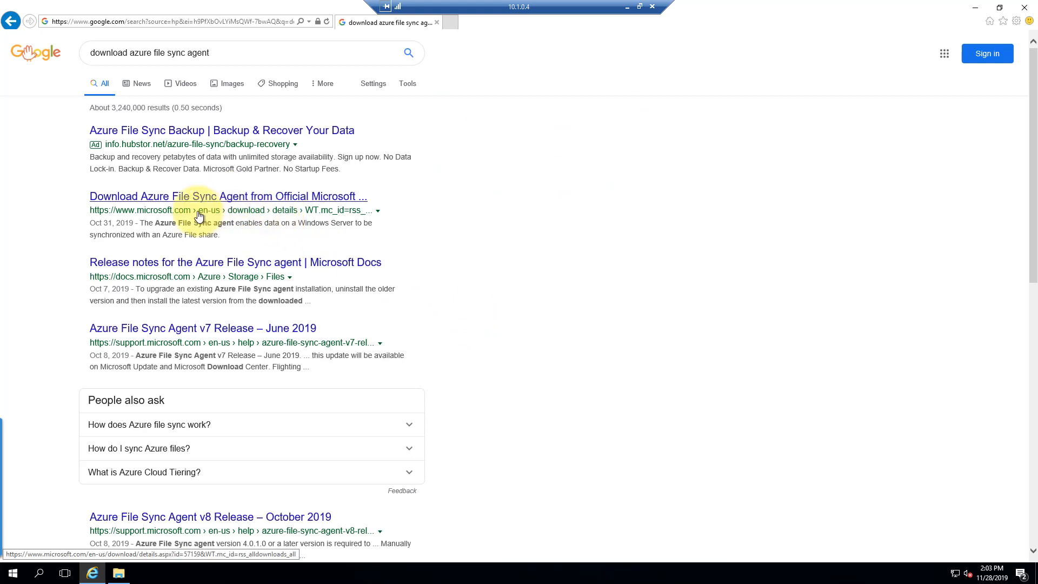
pyautogui.click(236, 201)
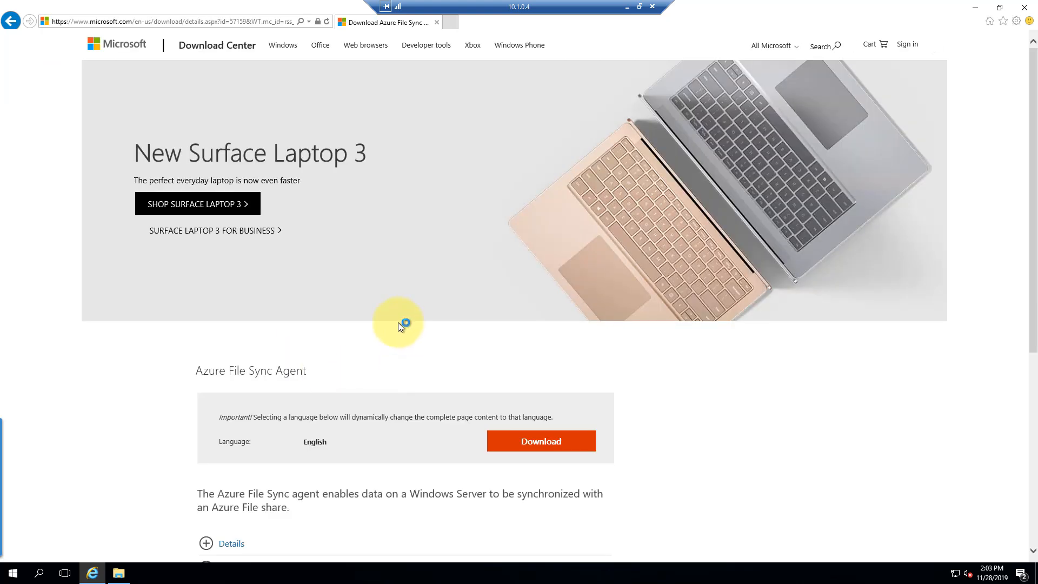
# Copy the Microsoft Download Center page address from the address bar
pyautogui.click(274, 22)
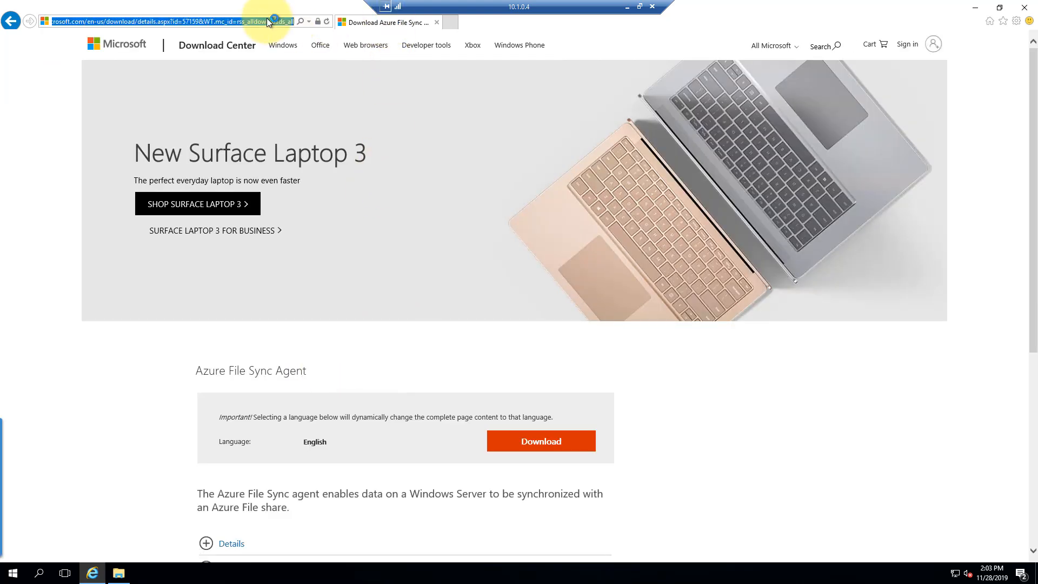
pyautogui.rightClick(274, 22)
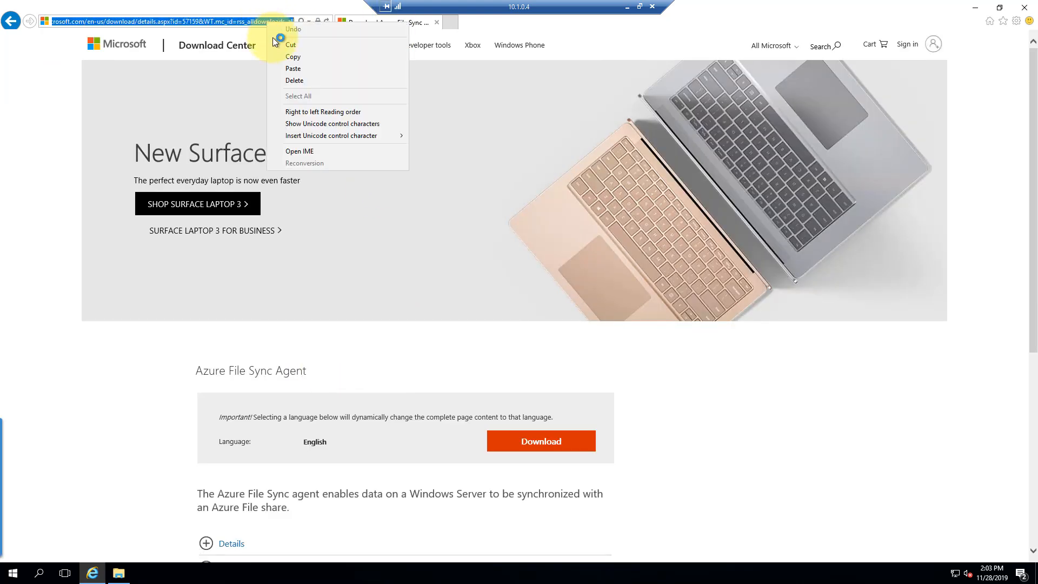
pyautogui.click(296, 56)
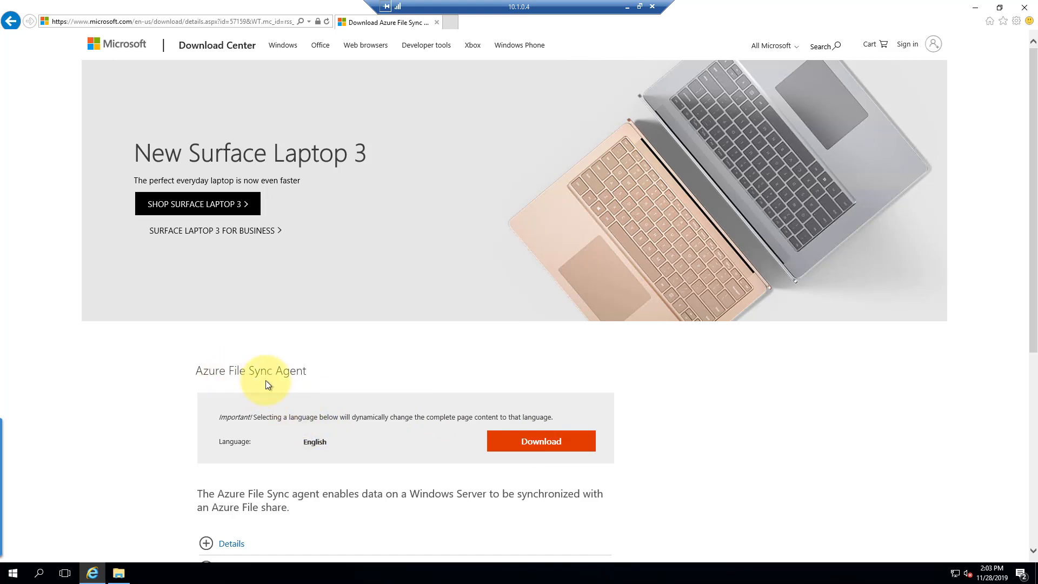
# Download and run StorageSyncAgent_WS2016.msi, always allowing pop-ups from microsoft.com
pyautogui.click(547, 444)
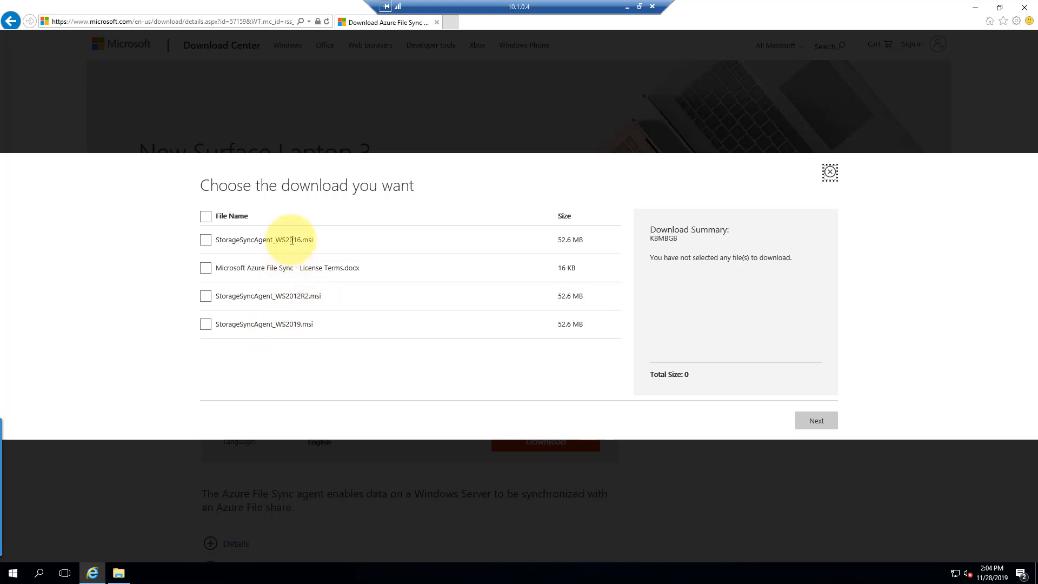
pyautogui.click(206, 243)
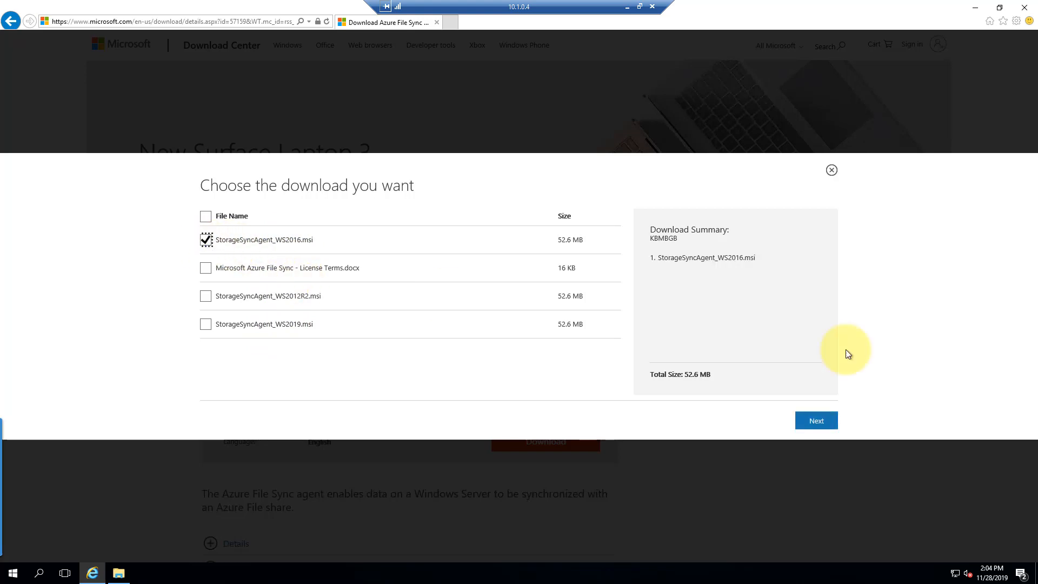
pyautogui.click(813, 425)
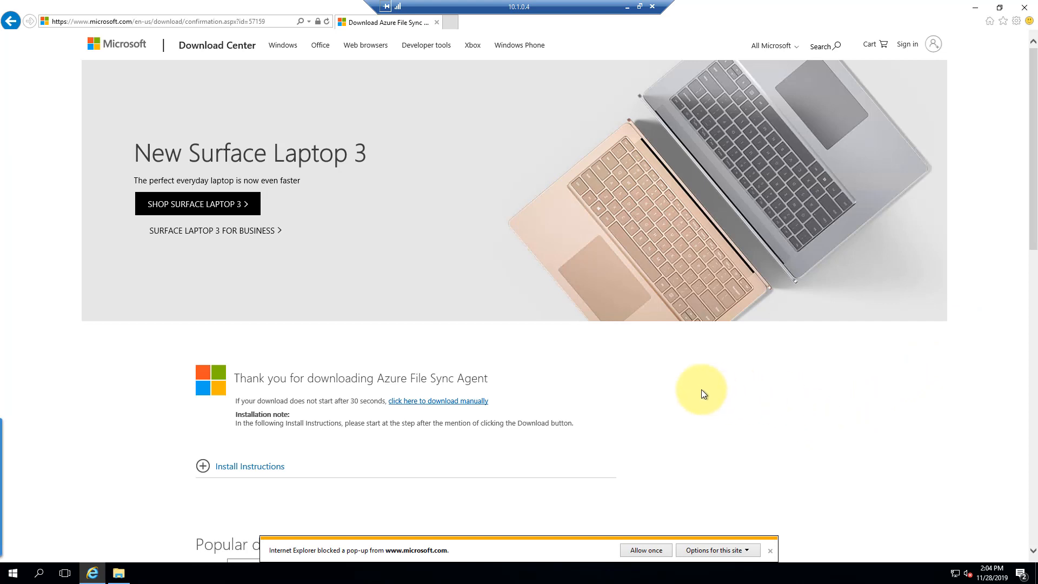
pyautogui.scroll(-1, 703, 394)
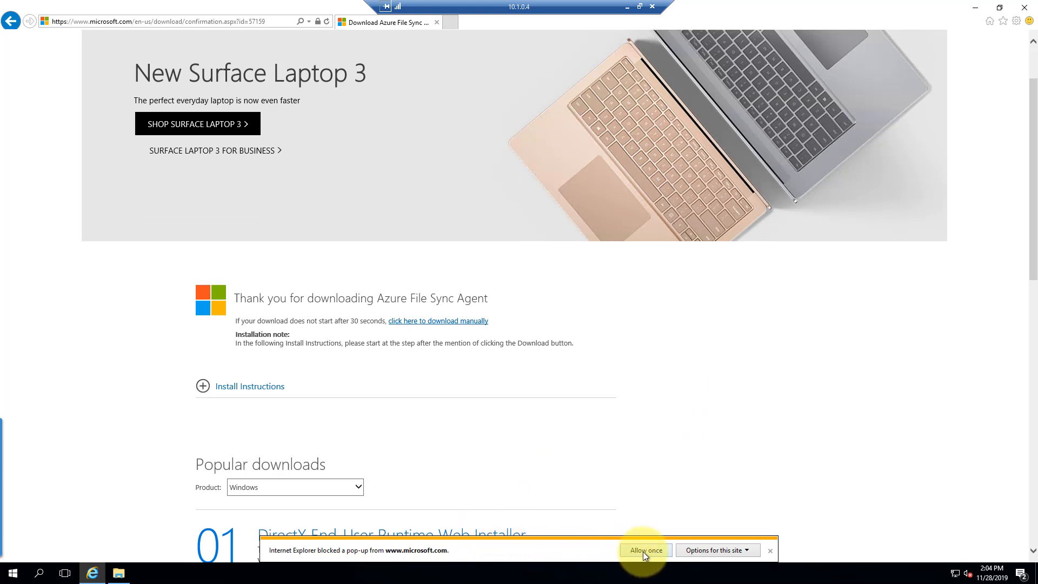
pyautogui.click(746, 552)
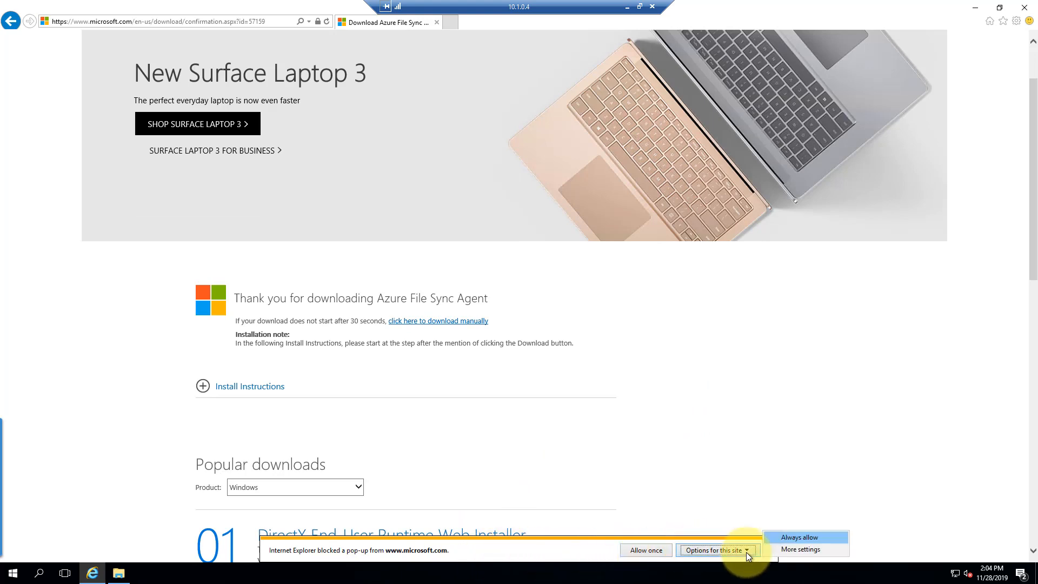
pyautogui.click(780, 536)
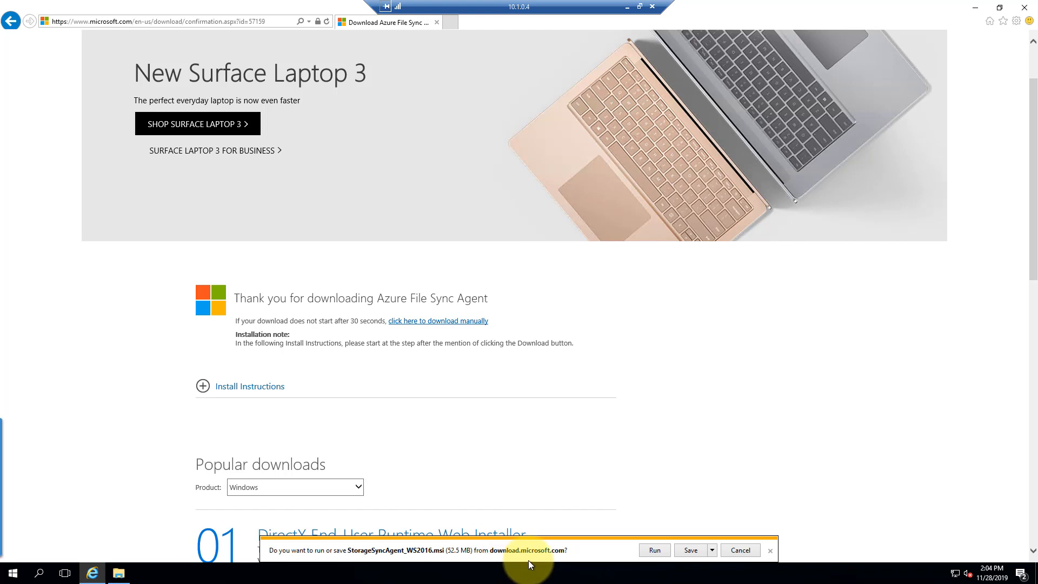
pyautogui.click(655, 549)
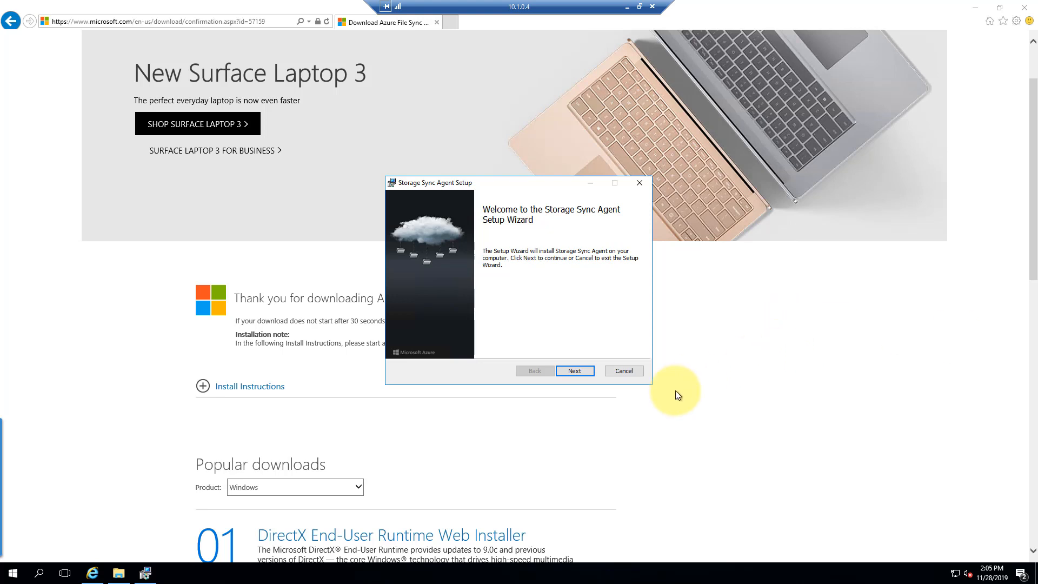
# Keep the defaults on the License, Feature, Proxy and Microsoft Update pages, and enable automatic agent updates
pyautogui.click(584, 371)
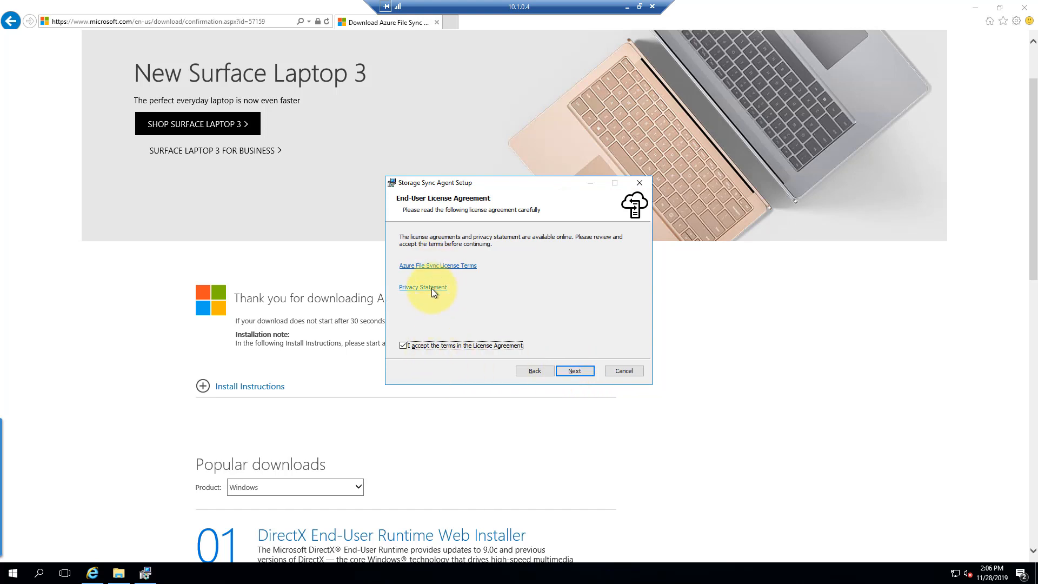
pyautogui.click(580, 368)
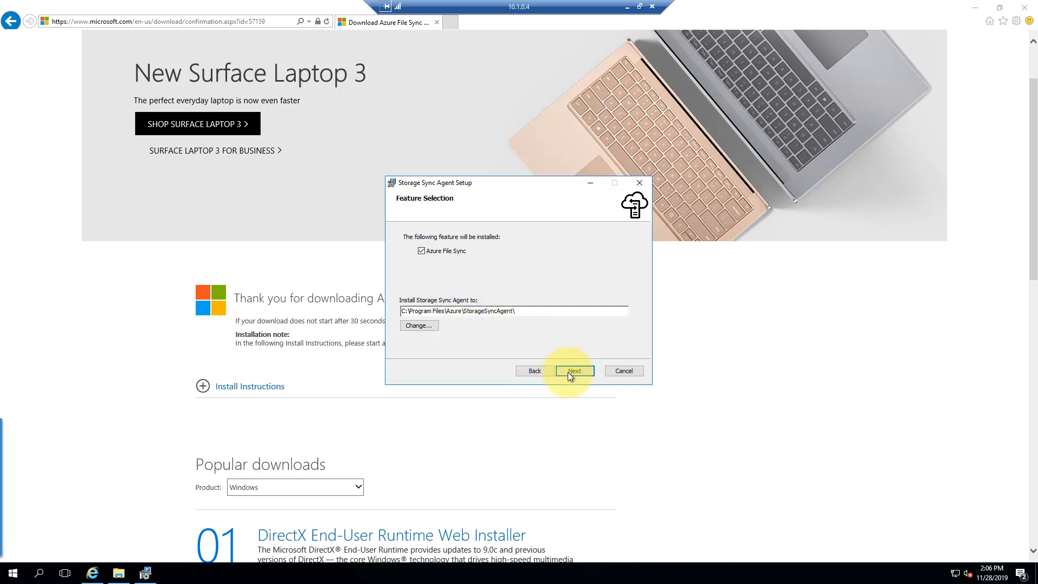
pyautogui.click(578, 373)
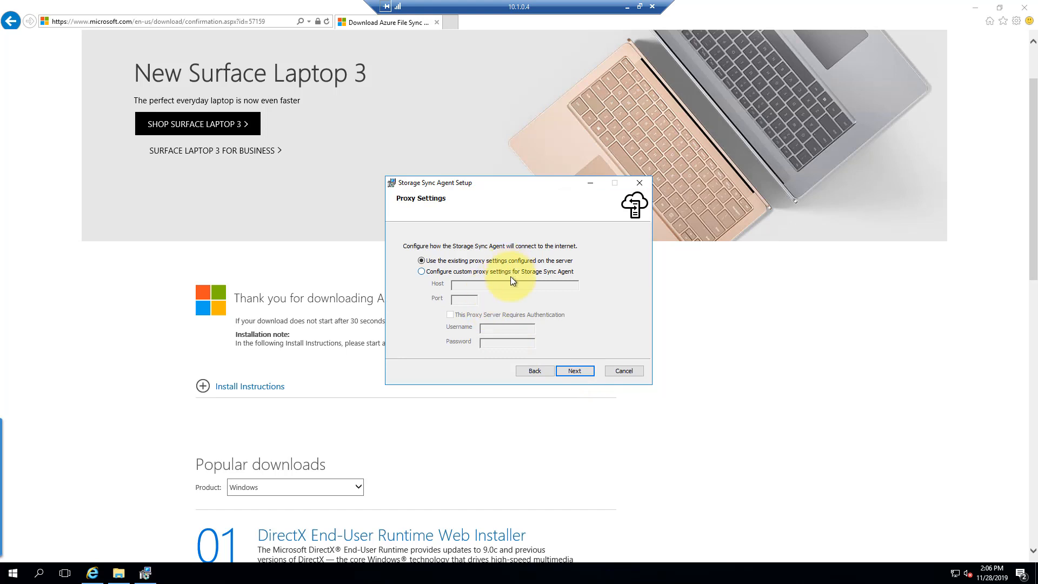
pyautogui.click(581, 371)
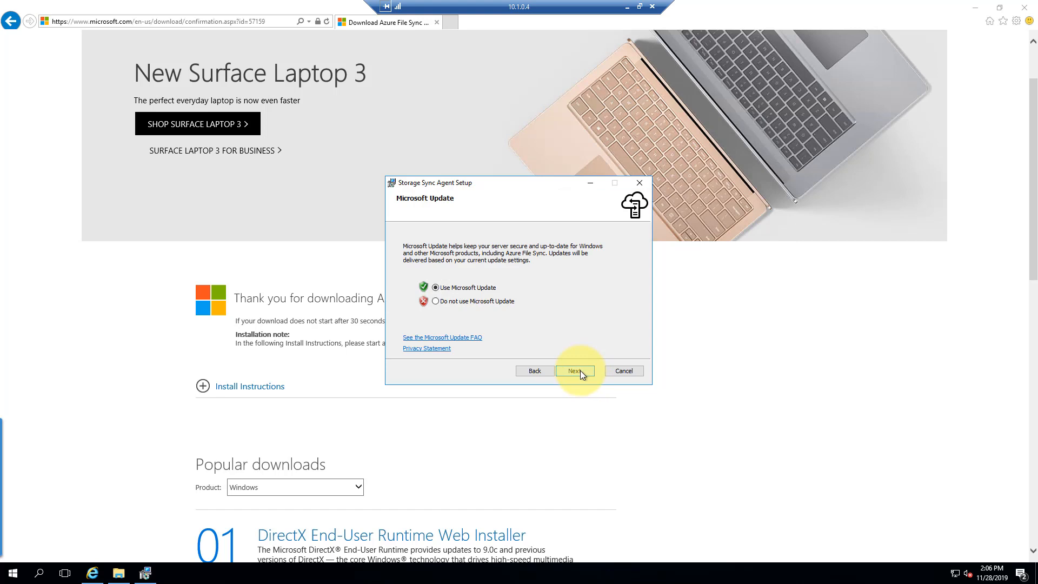
pyautogui.click(580, 371)
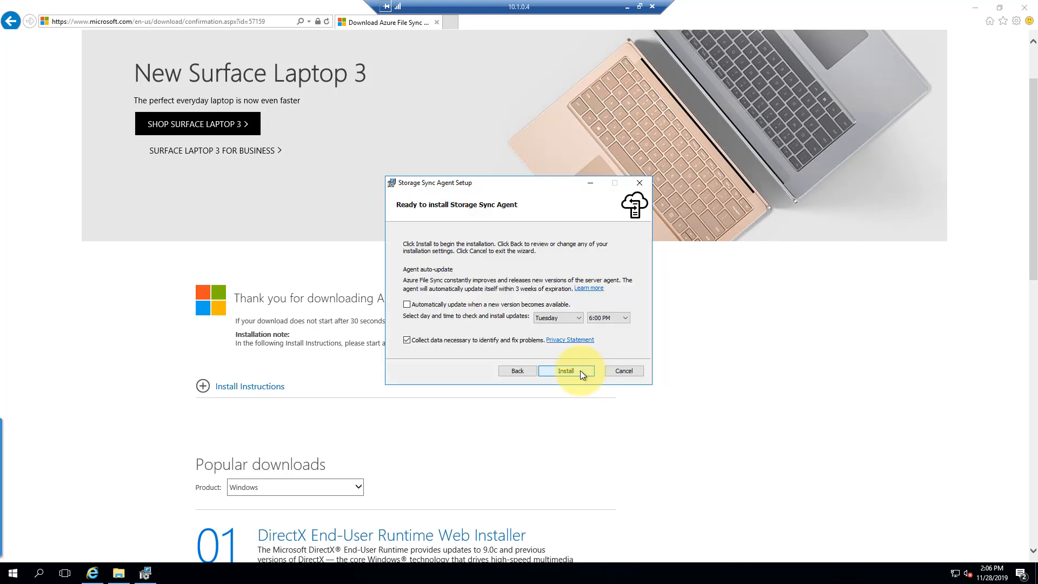
pyautogui.click(420, 305)
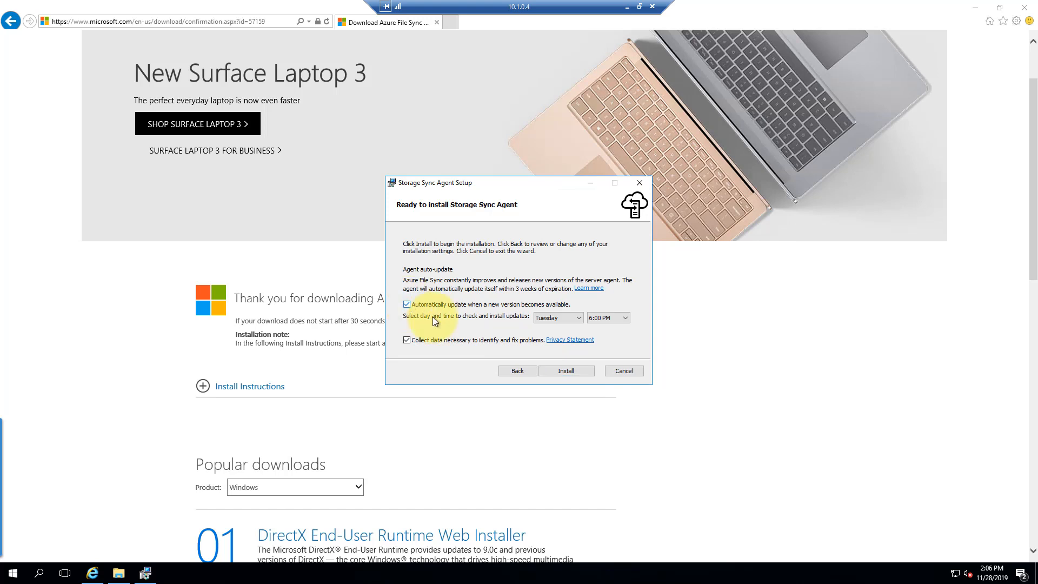
# Run the Storage Sync Agent installation and finish the wizard once it completes
pyautogui.click(570, 370)
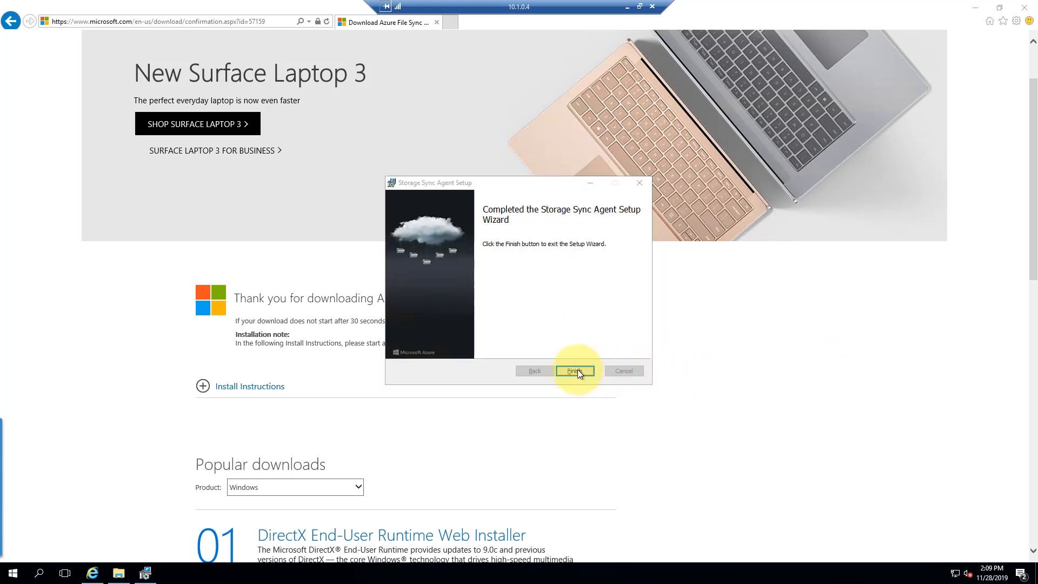
pyautogui.click(575, 371)
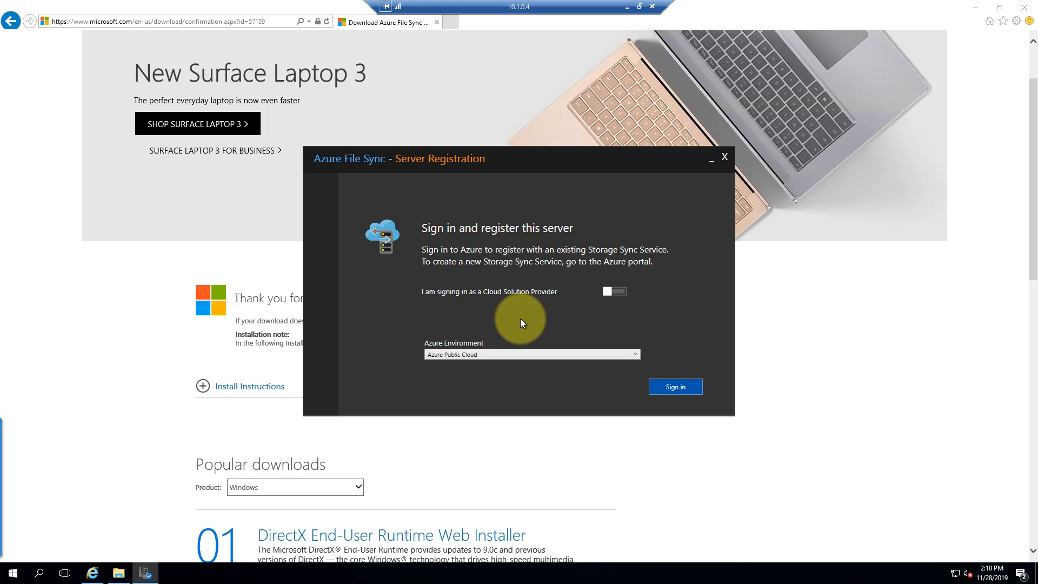
# Keep Azure Public Cloud as the environment and sign in to Azure for server registration
pyautogui.click(583, 354)
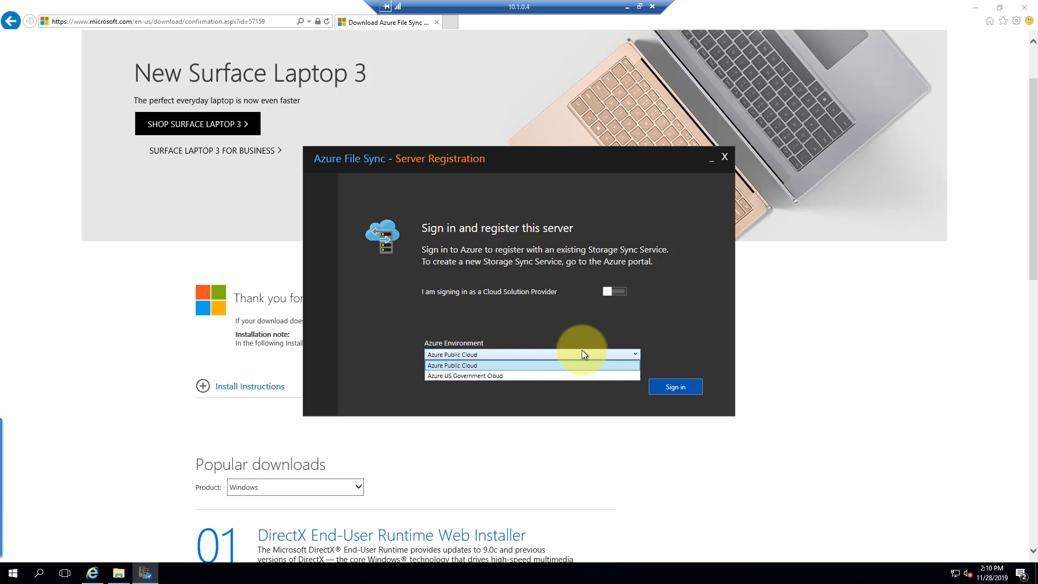
pyautogui.click(554, 366)
pyautogui.click(677, 386)
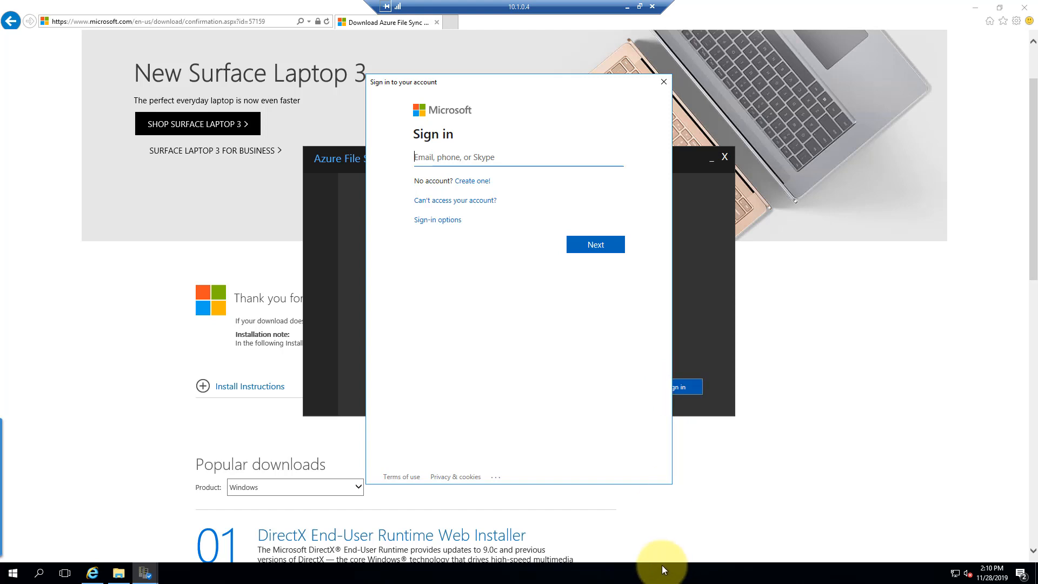
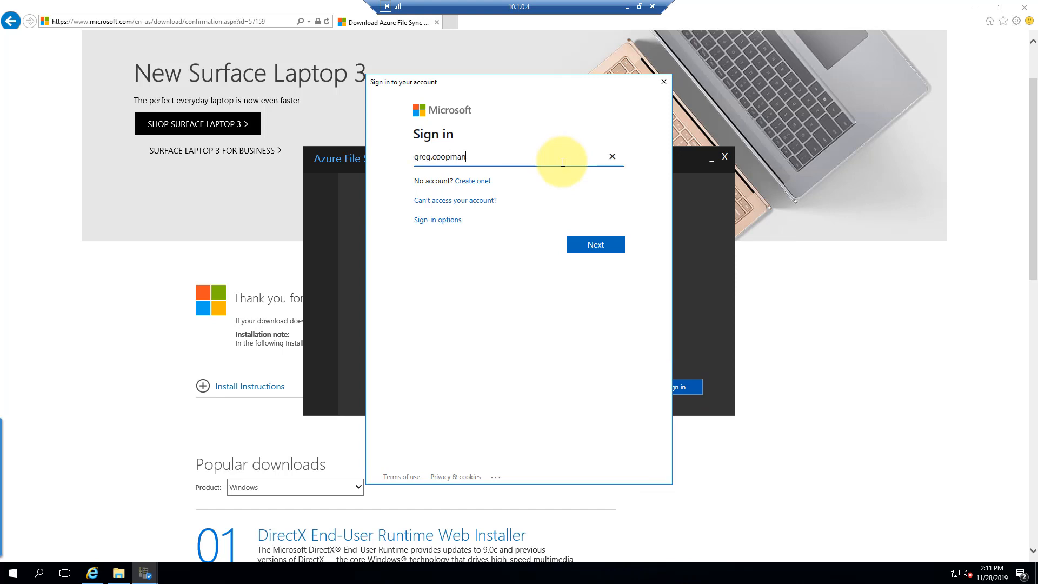
# Sign in to Azure File Sync Server Registration with the Azure account e-mail and password
pyautogui.click(599, 249)
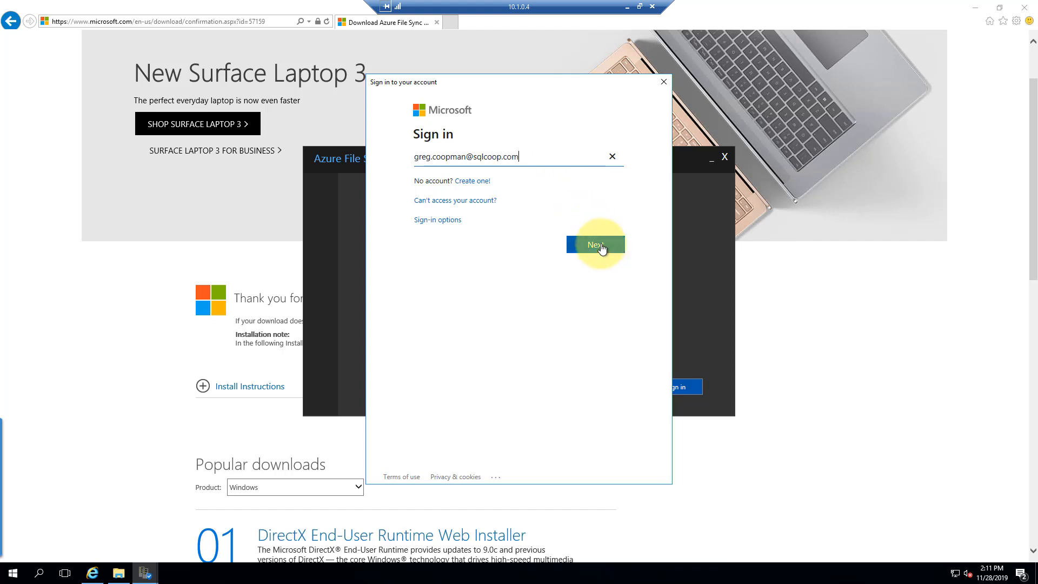
pyautogui.hotkey('ctrl', 'v')
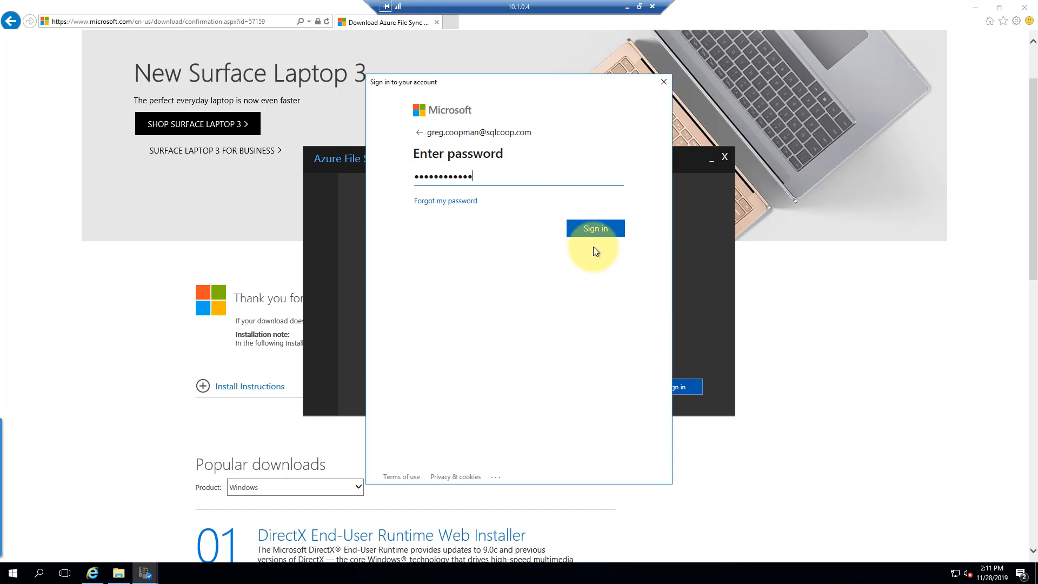
pyautogui.click(590, 230)
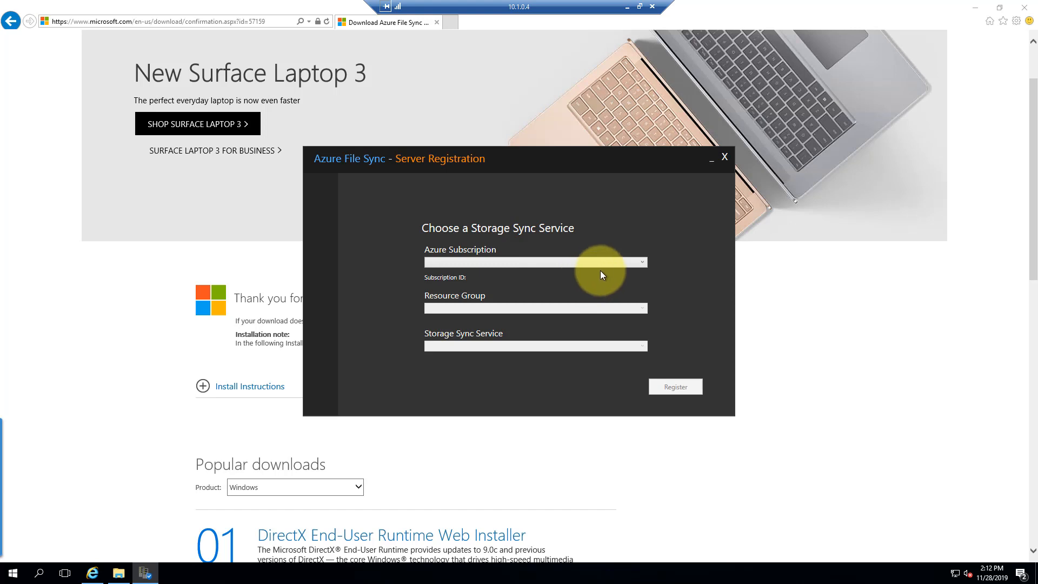
# Register the server to OnPremVPNAndSync01 under Pay-As-You-Go 2 and resource group OnPremVPNAndSync
pyautogui.click(641, 263)
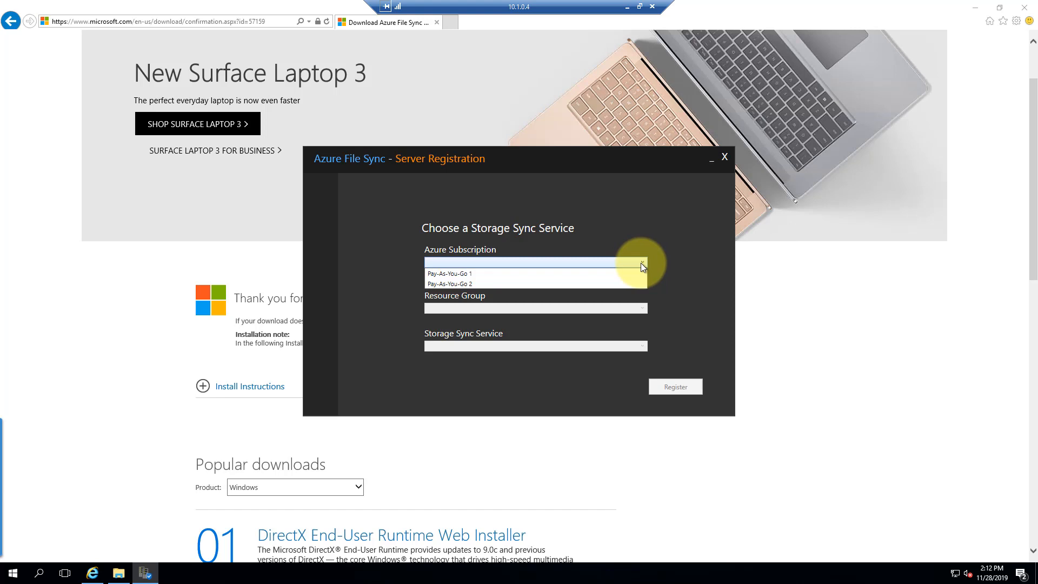
pyautogui.click(533, 283)
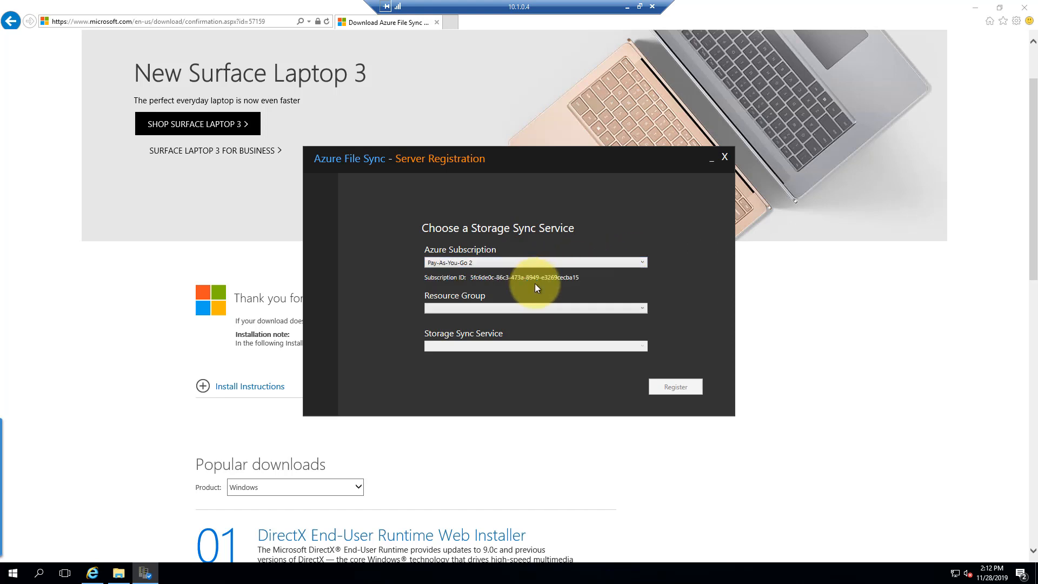
pyautogui.click(541, 307)
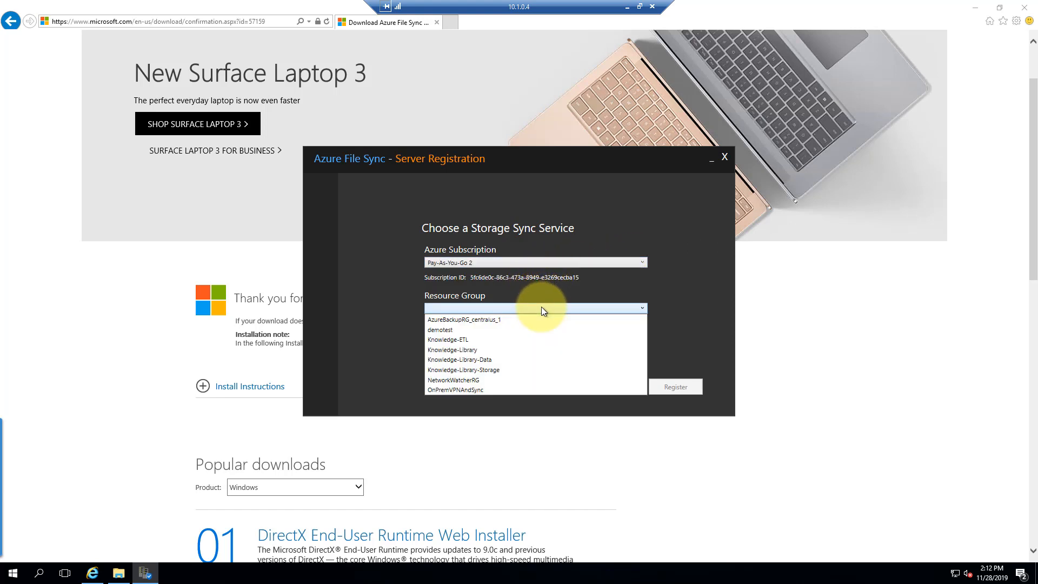
pyautogui.click(475, 389)
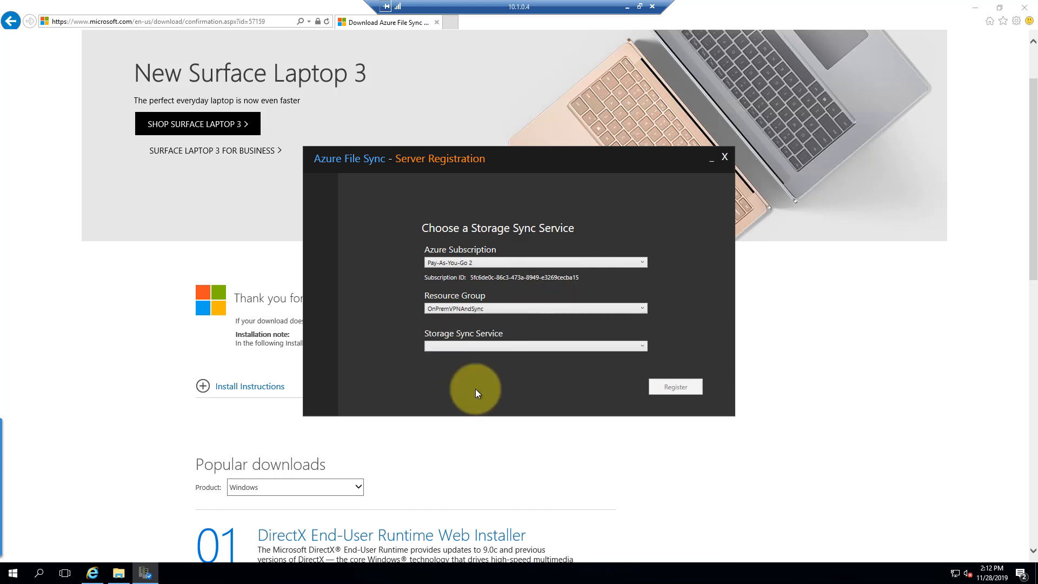
pyautogui.click(521, 346)
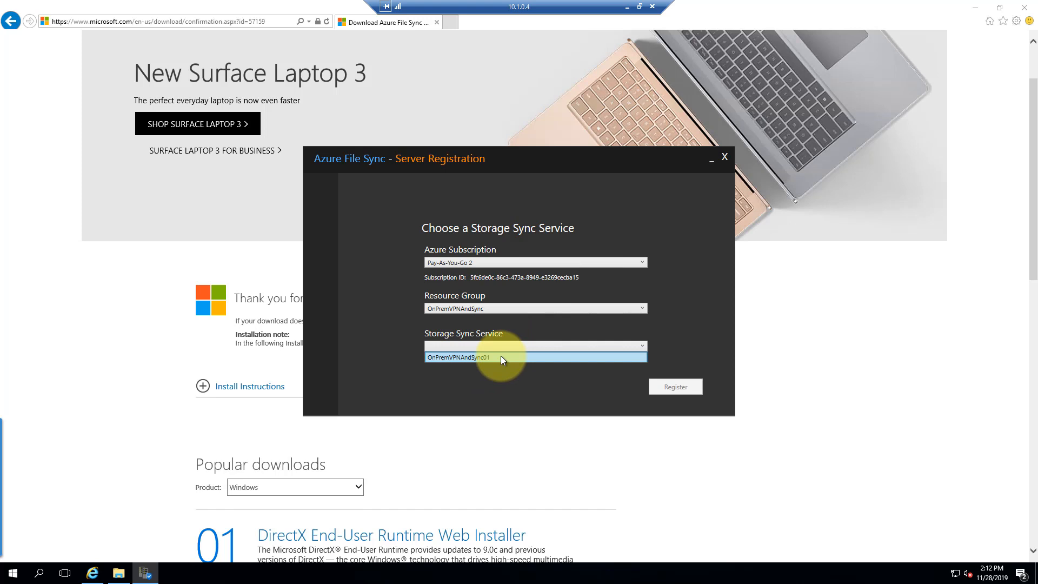
pyautogui.click(500, 357)
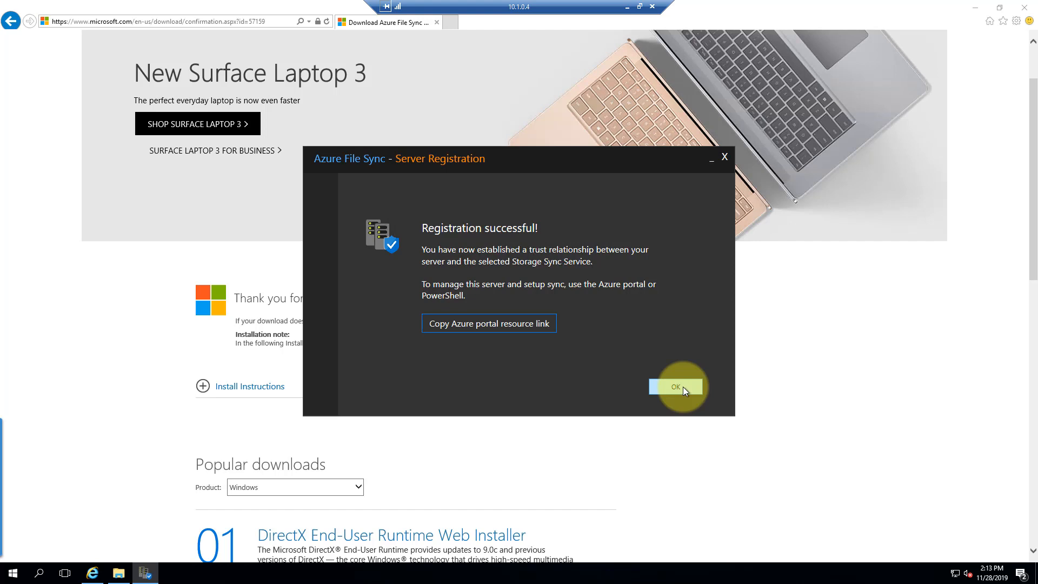
pyautogui.click(683, 386)
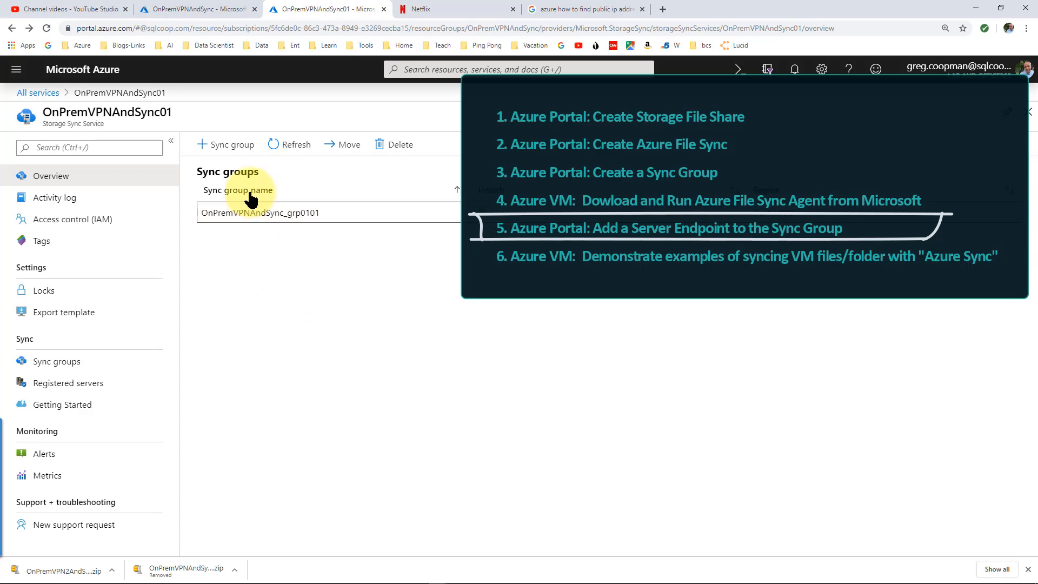
# Open the OnPremVPNAndSync_grp0101 sync group
pyautogui.click(253, 216)
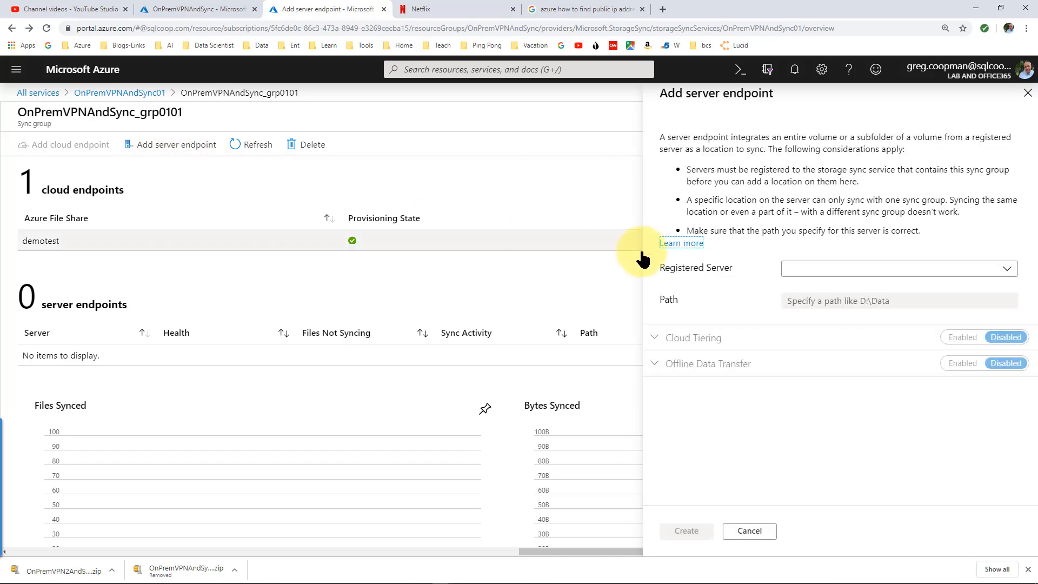
# Create a server endpoint for Win2016Srvr with path f:\kb, then switch to Storage Explorer
pyautogui.click(806, 272)
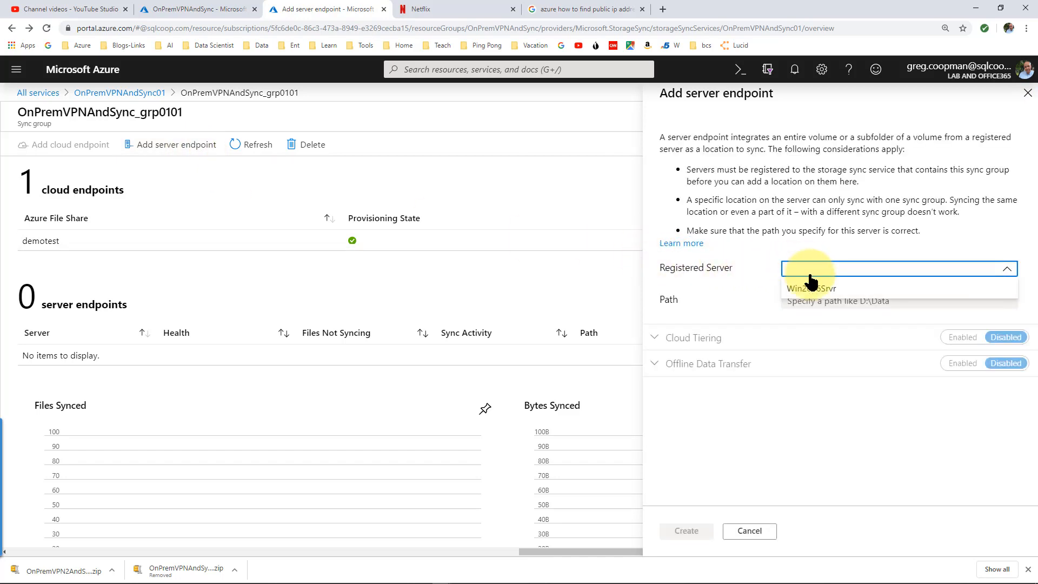
pyautogui.click(830, 292)
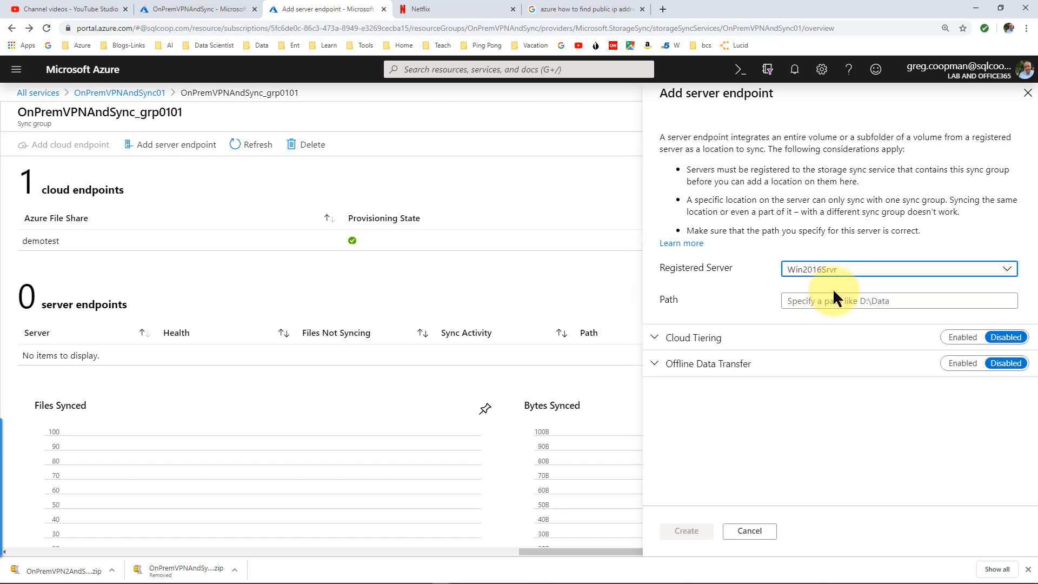
pyautogui.click(816, 301)
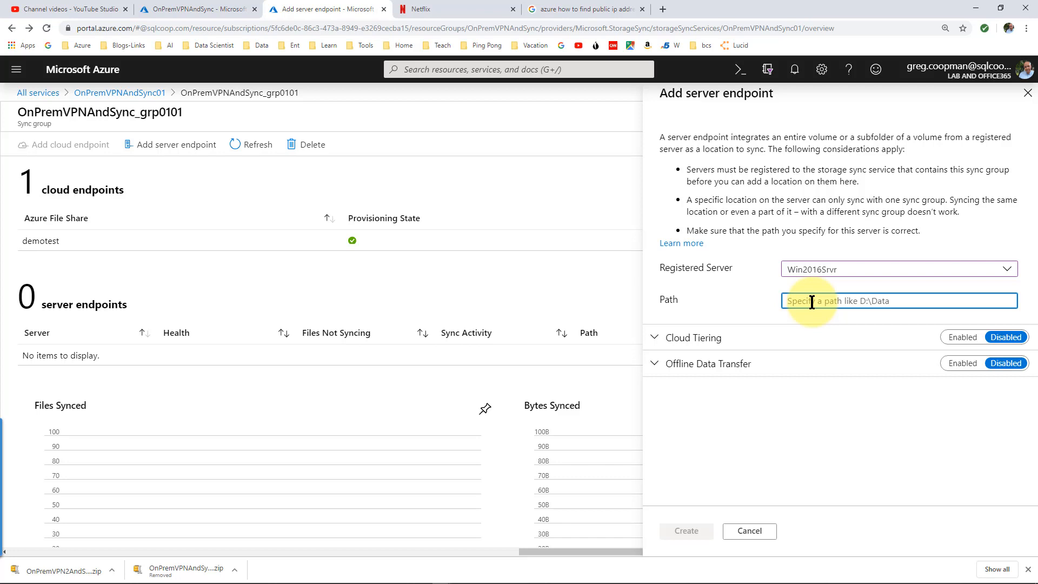
pyautogui.write('f:\\kb')
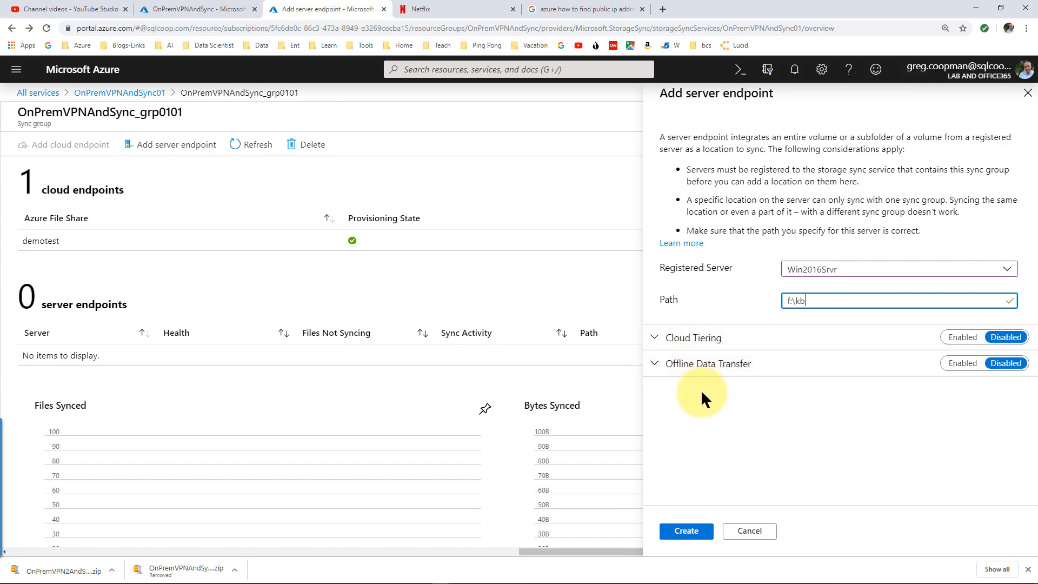
pyautogui.click(696, 539)
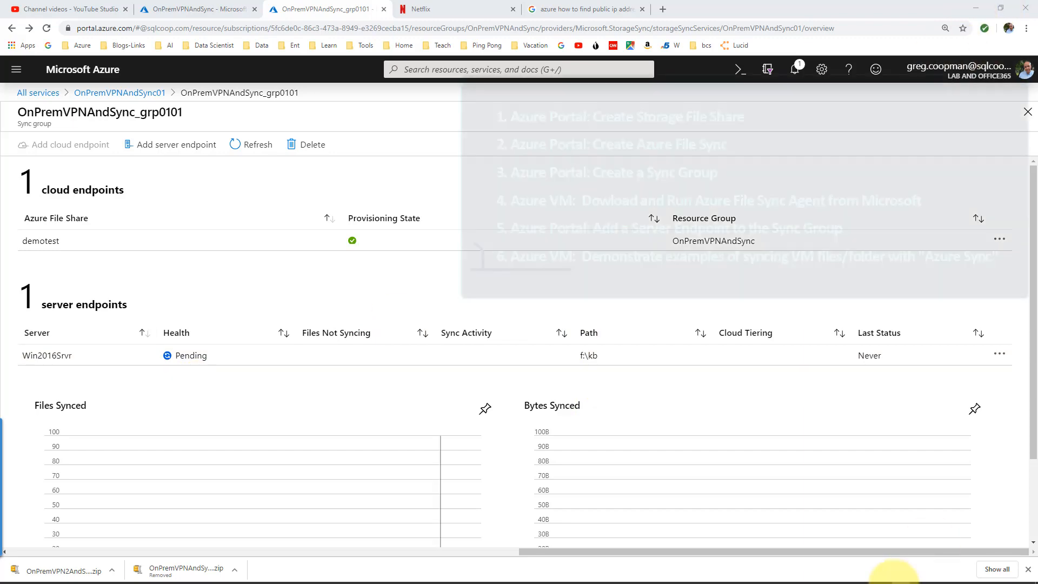
pyautogui.click(865, 576)
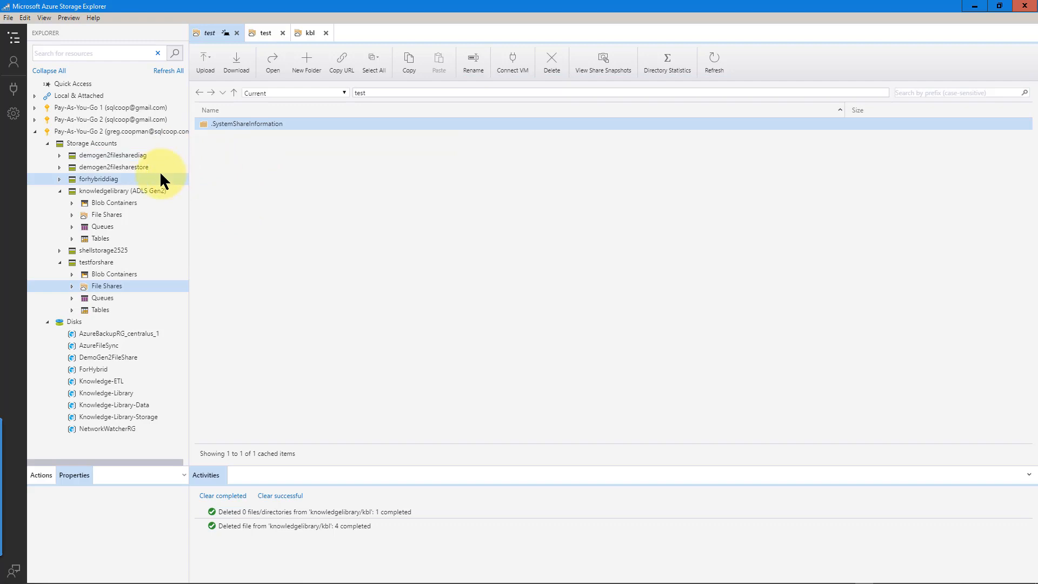
# Refresh the storage accounts and expand demotest23423 down to its File Shares node
pyautogui.click(58, 190)
pyautogui.rightClick(85, 132)
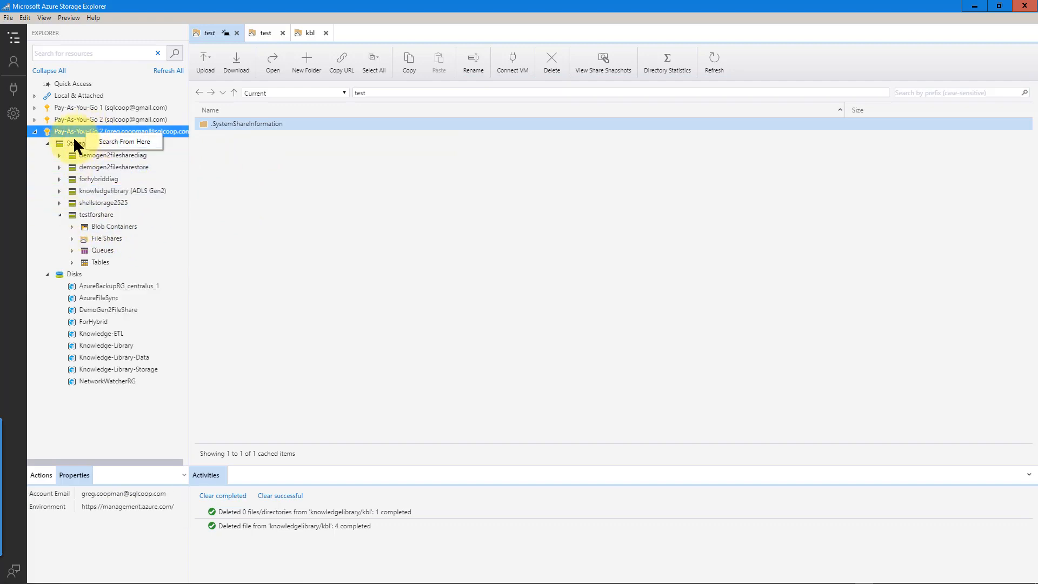
pyautogui.rightClick(74, 142)
pyautogui.click(95, 177)
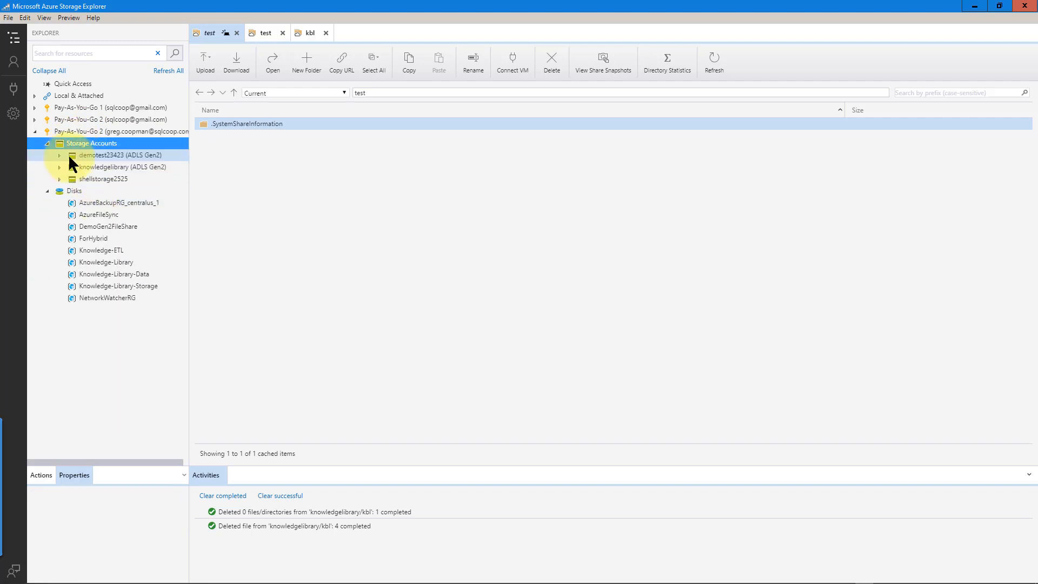
pyautogui.click(86, 156)
pyautogui.click(58, 155)
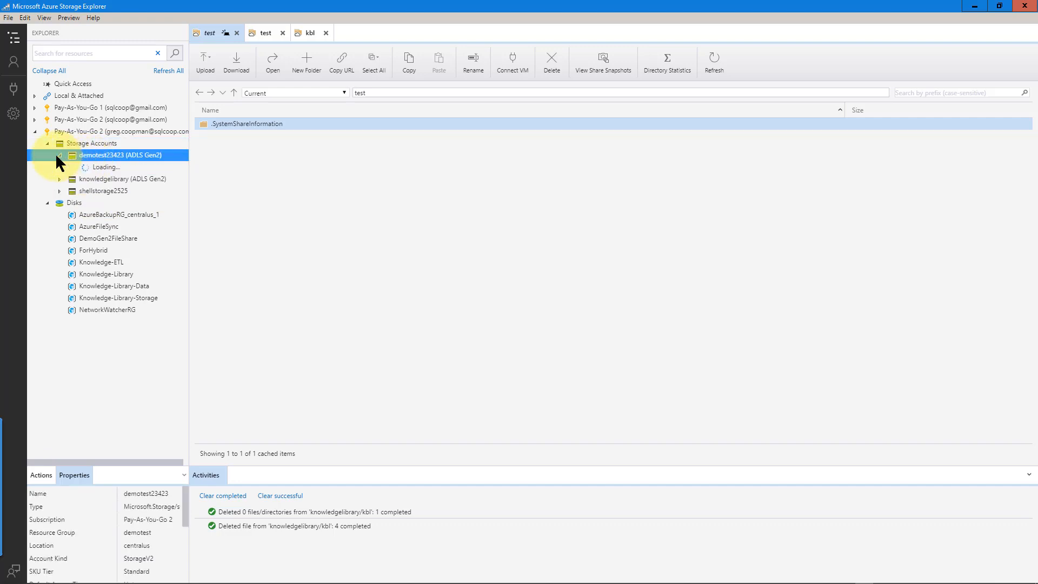
pyautogui.click(71, 179)
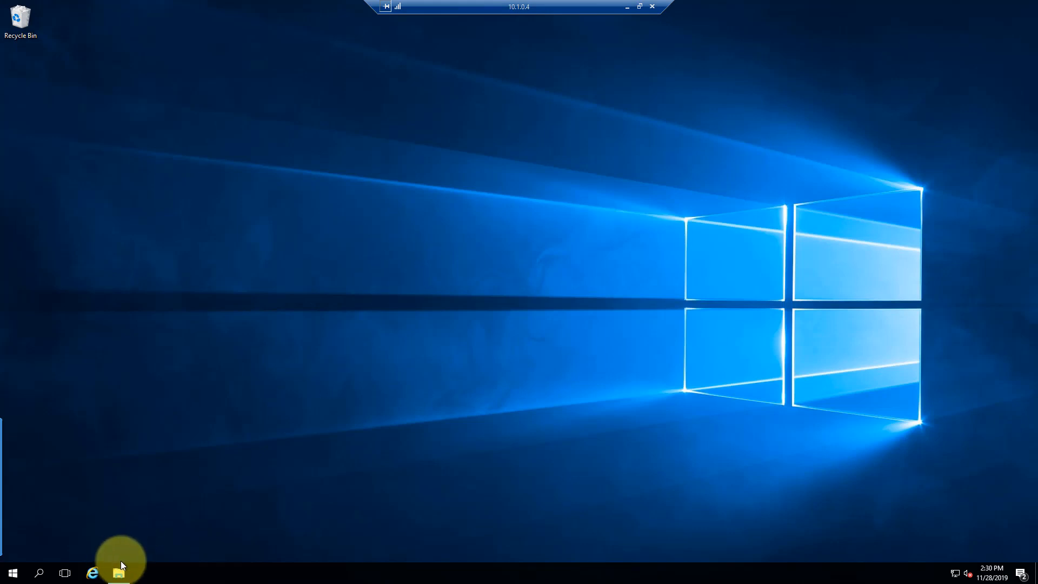
# In the server's File Explorer, browse F:\kb into Users, the profile folder and Downloads
pyautogui.click(120, 572)
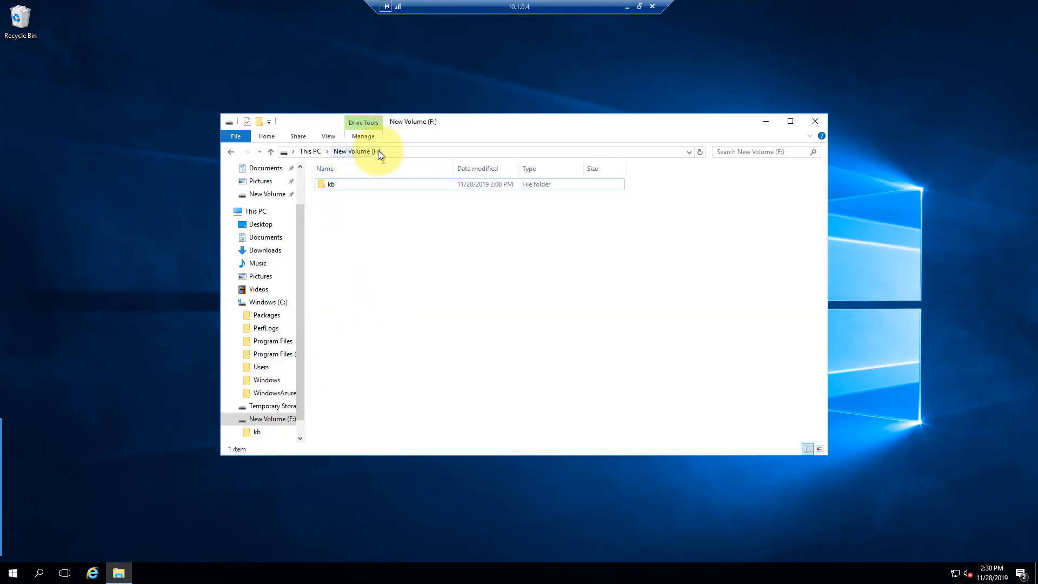
pyautogui.doubleClick(332, 186)
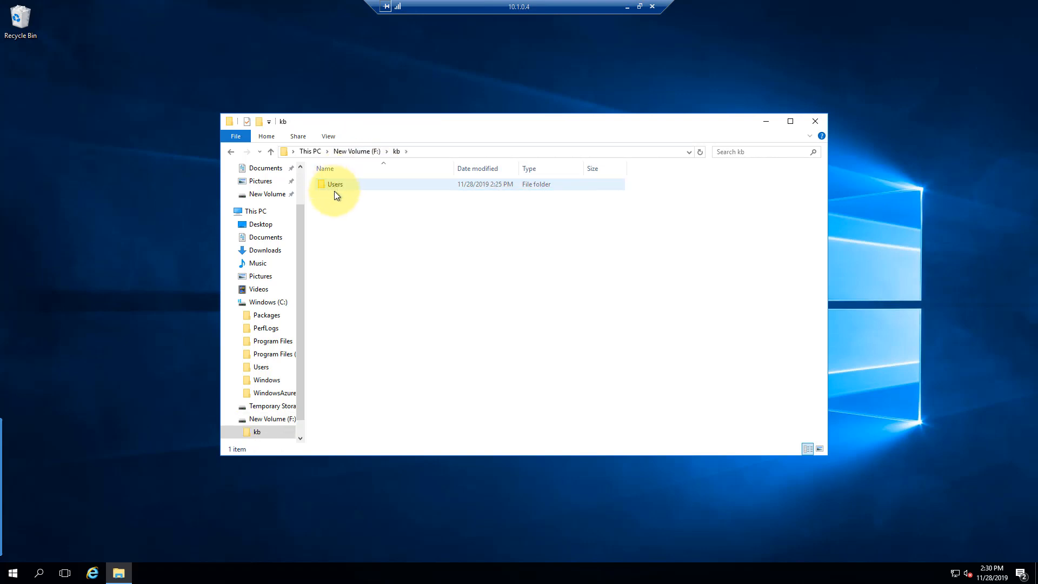
pyautogui.doubleClick(340, 186)
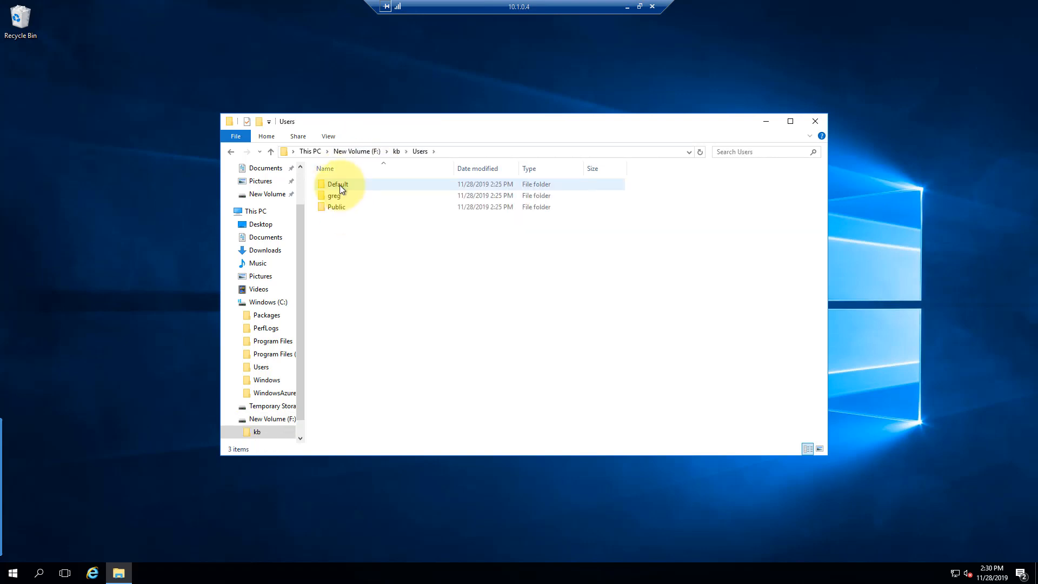
pyautogui.doubleClick(336, 196)
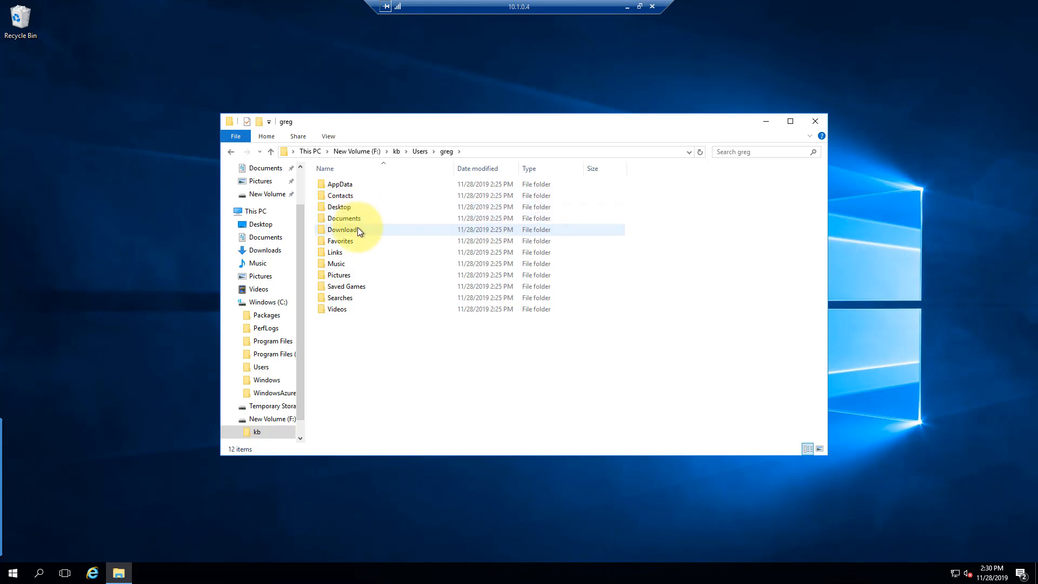
pyautogui.doubleClick(359, 232)
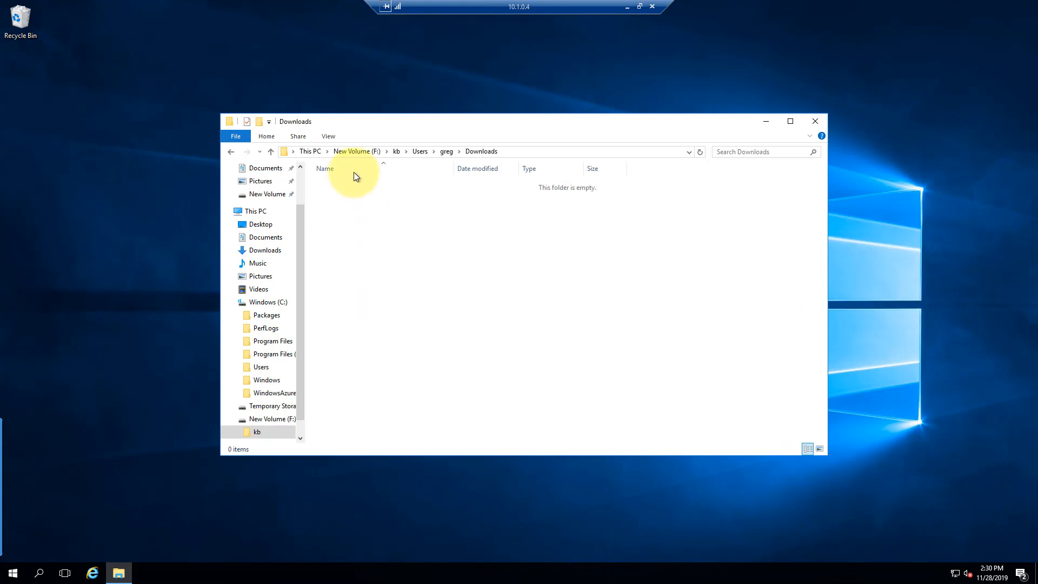
# Browse the profile's AppData\LocalLow folder, return to kb, then switch to Storage Explorer
pyautogui.click(446, 152)
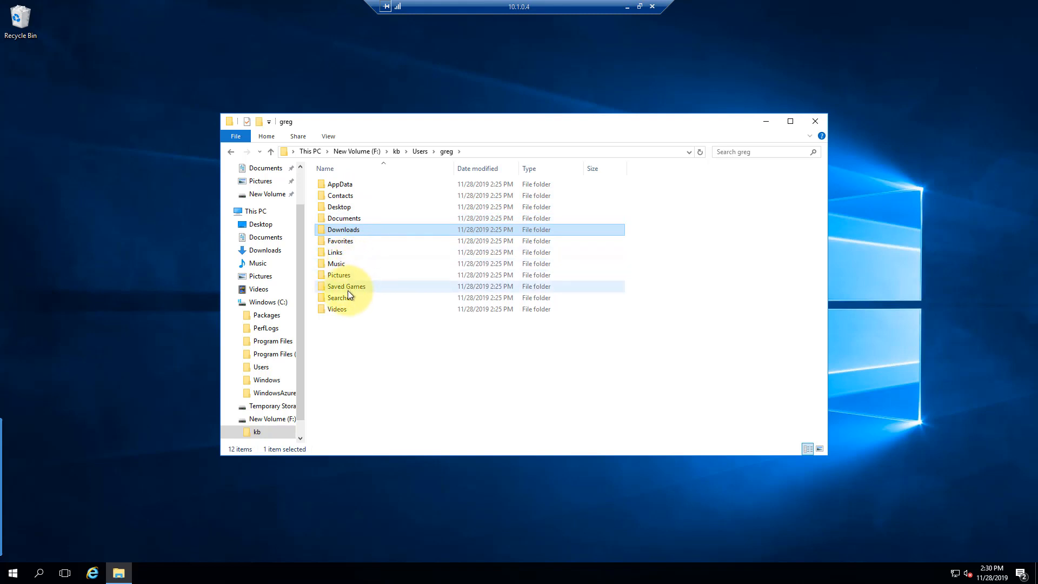
pyautogui.doubleClick(342, 185)
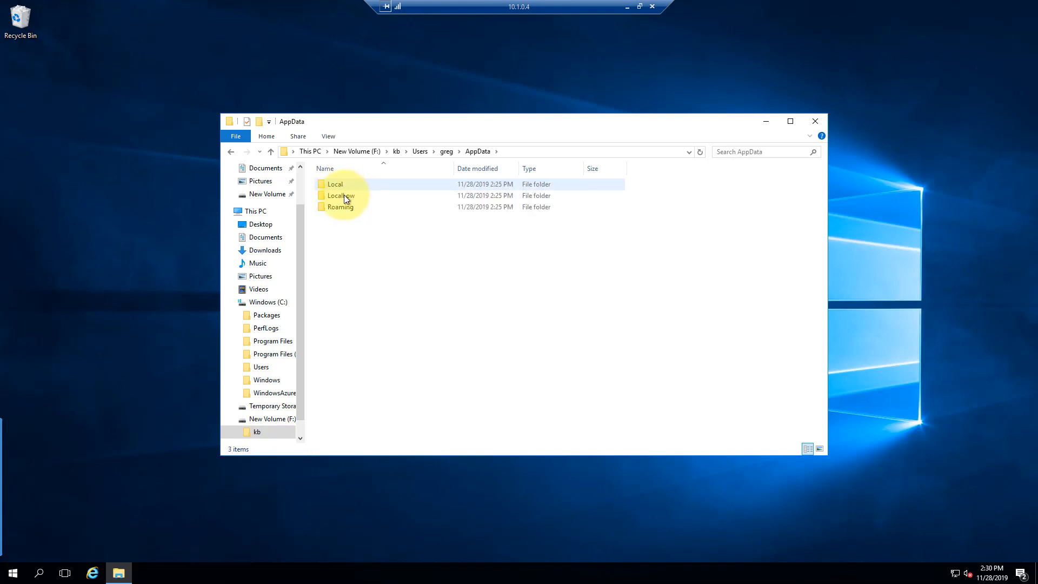
pyautogui.doubleClick(345, 197)
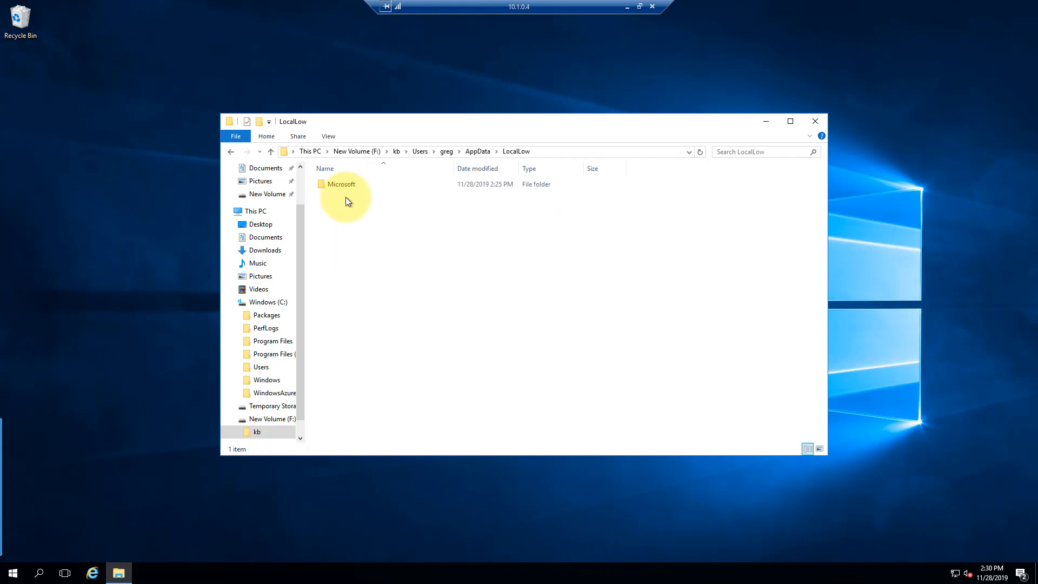
pyautogui.click(449, 153)
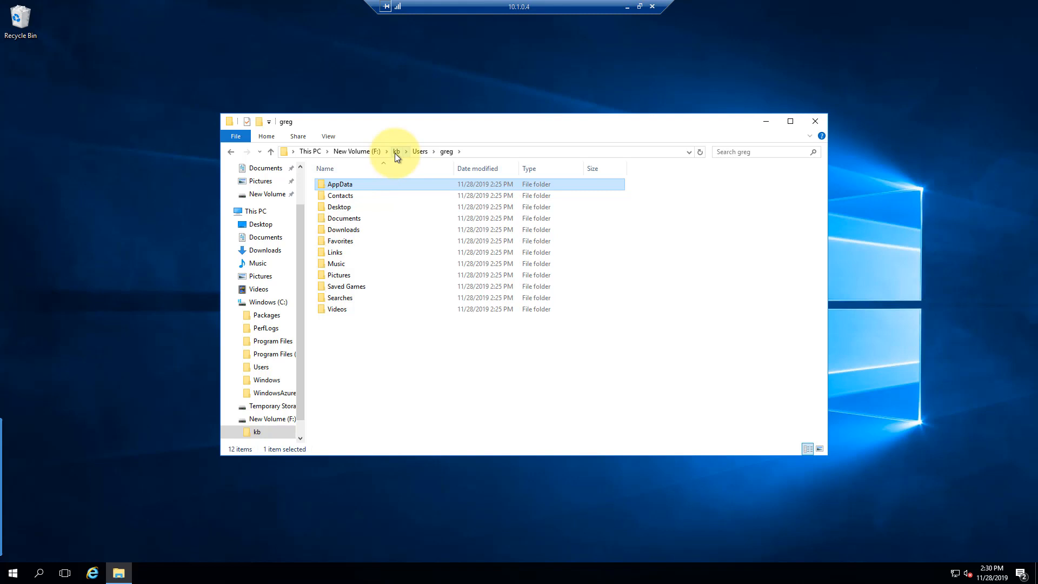
pyautogui.click(396, 152)
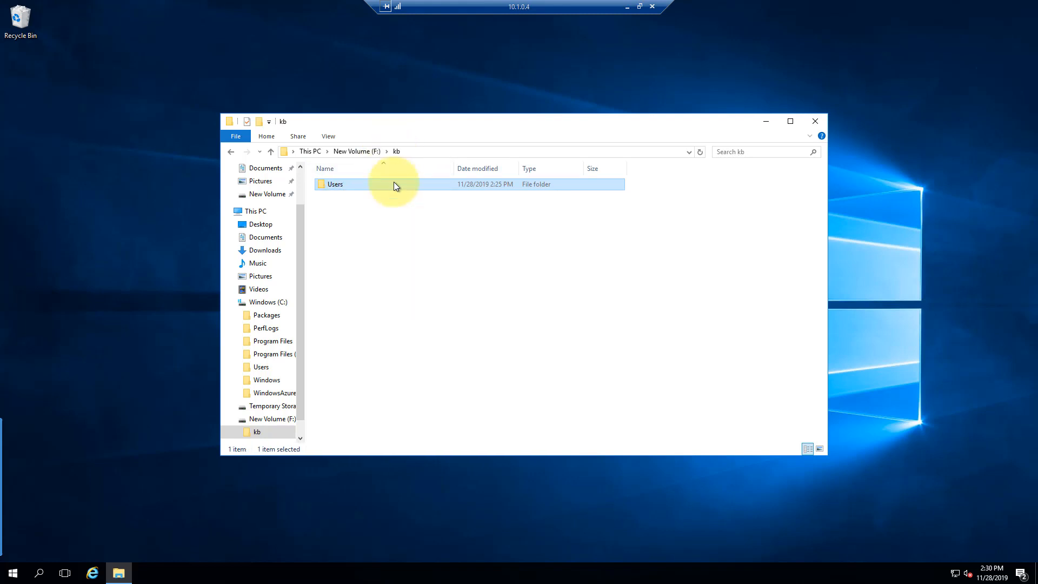
pyautogui.click(391, 262)
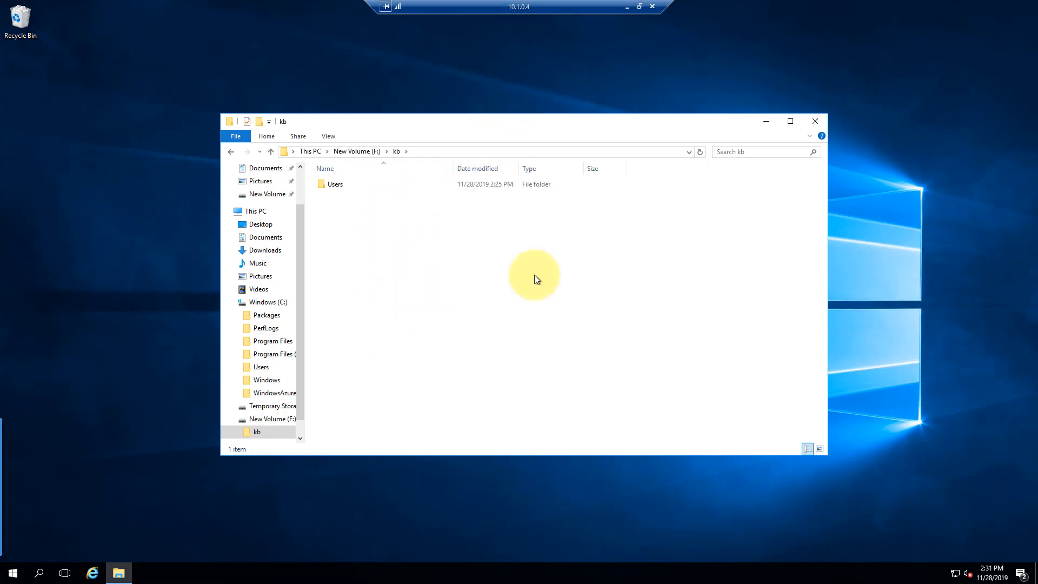
pyautogui.hotkey('alt', 'Tab')
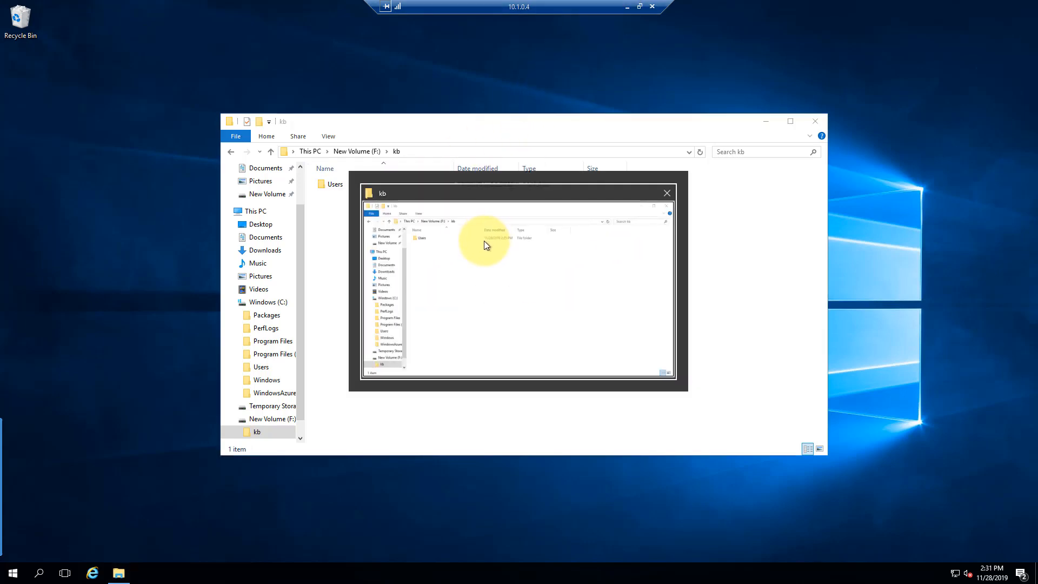
pyautogui.click(627, 5)
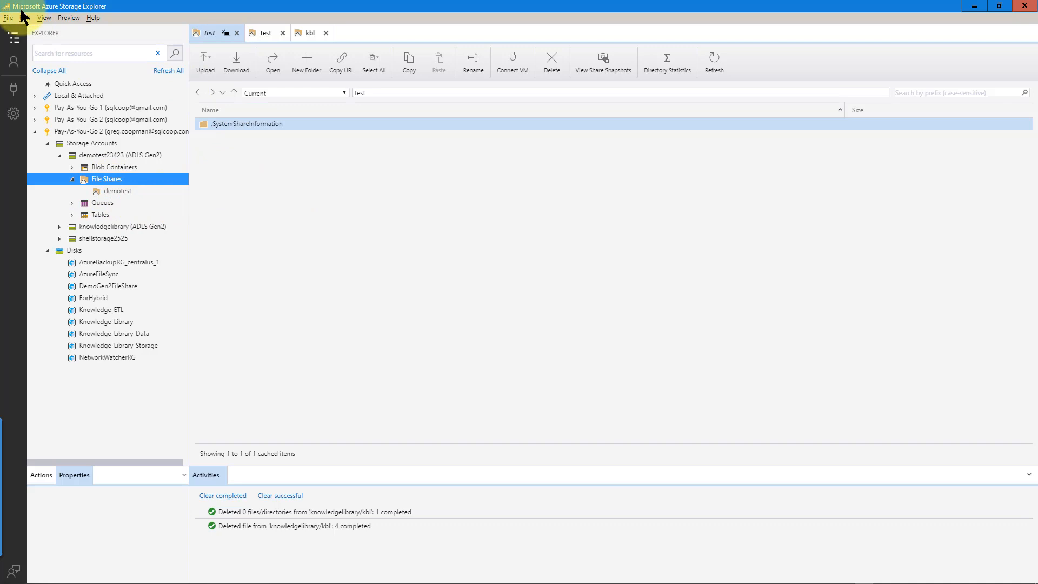
# Browse the demotest share through the synced Users and profile folders into the empty Documents folder
pyautogui.doubleClick(103, 188)
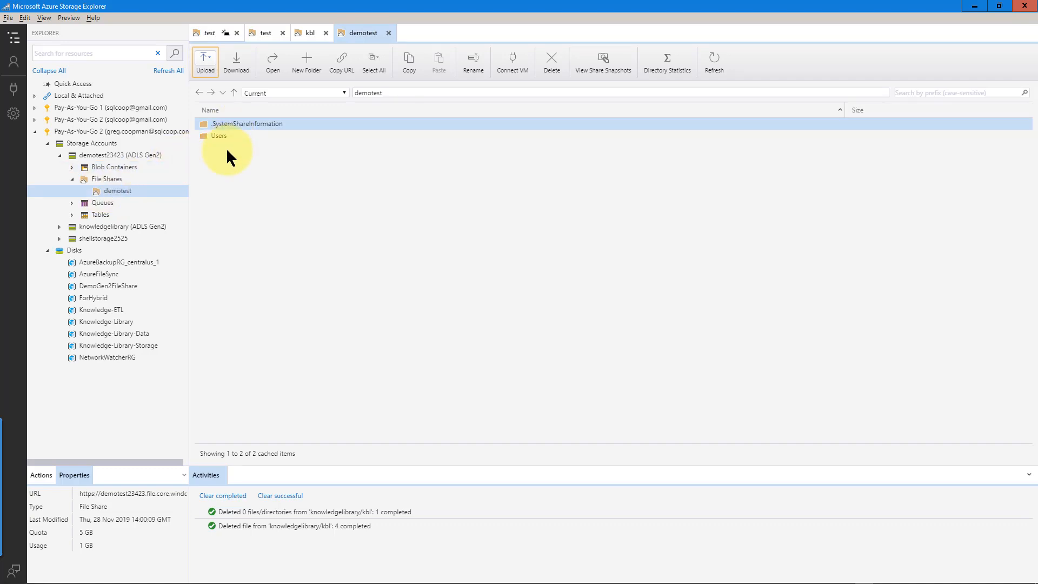
pyautogui.doubleClick(220, 135)
pyautogui.doubleClick(219, 136)
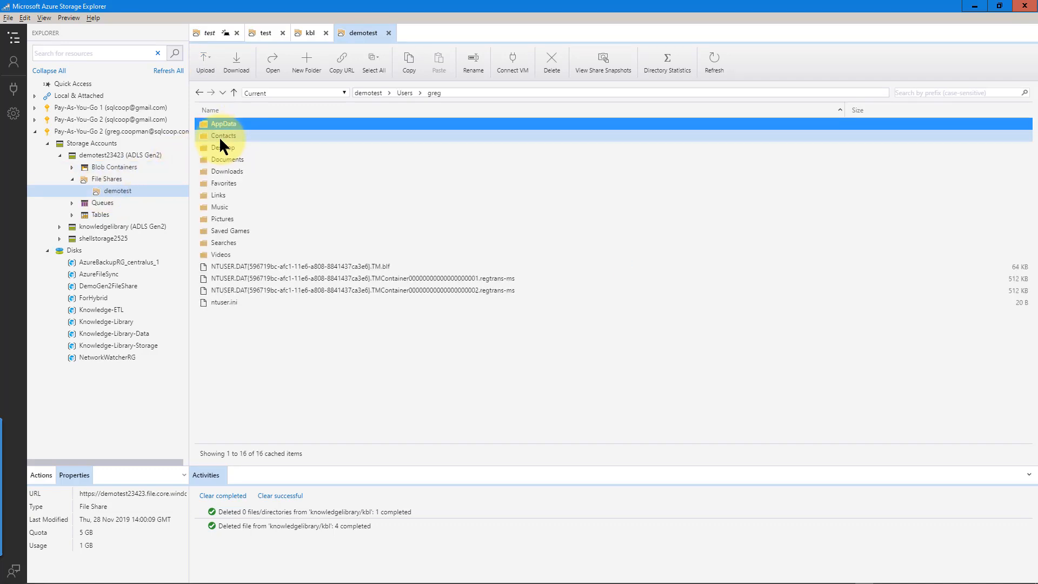
pyautogui.doubleClick(222, 153)
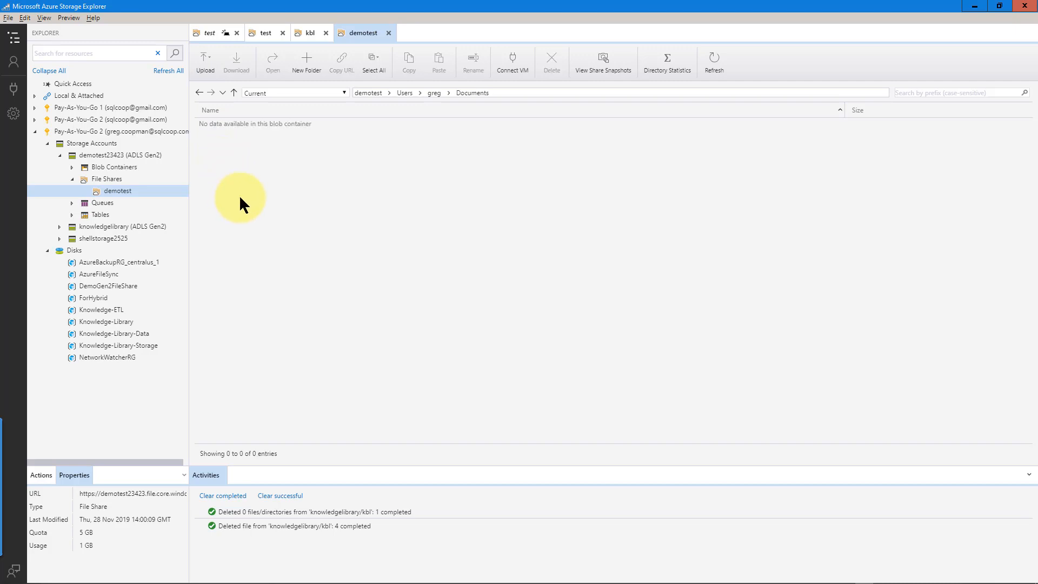
# Create a new text document named TestForSync.txt in the server's kb folder
pyautogui.click(975, 8)
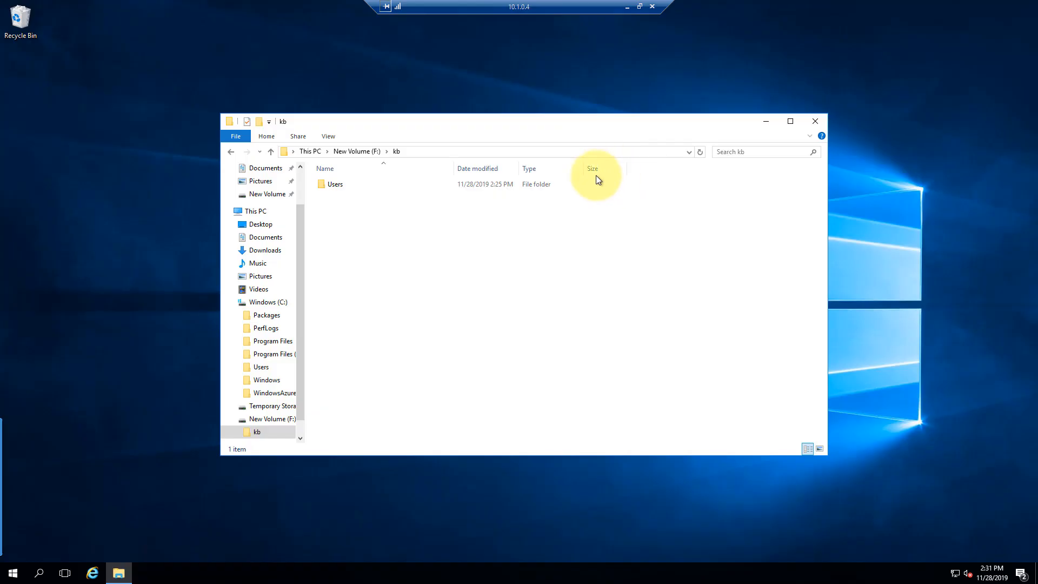
pyautogui.rightClick(350, 241)
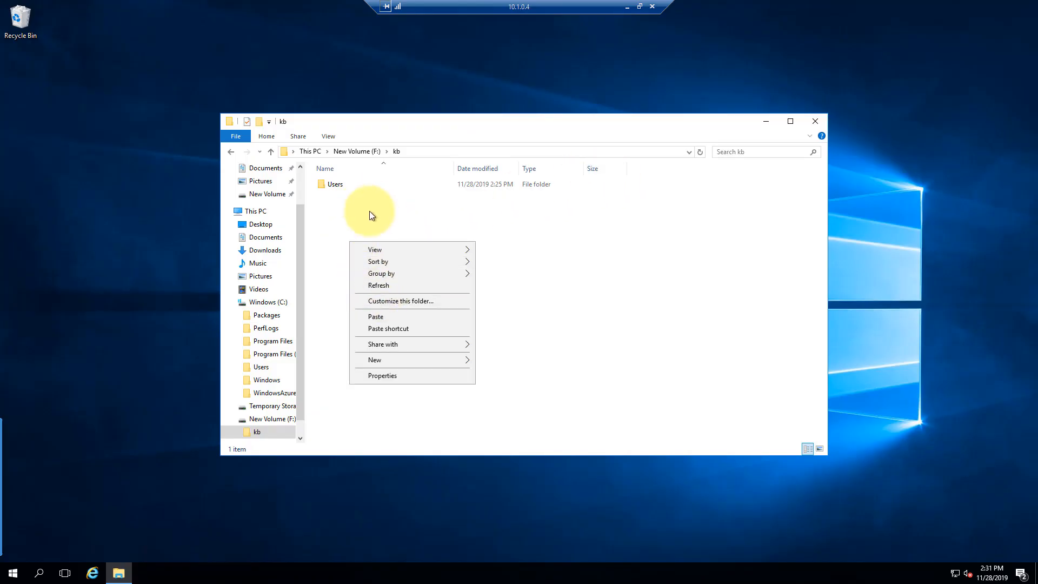
pyautogui.moveTo(385, 360)
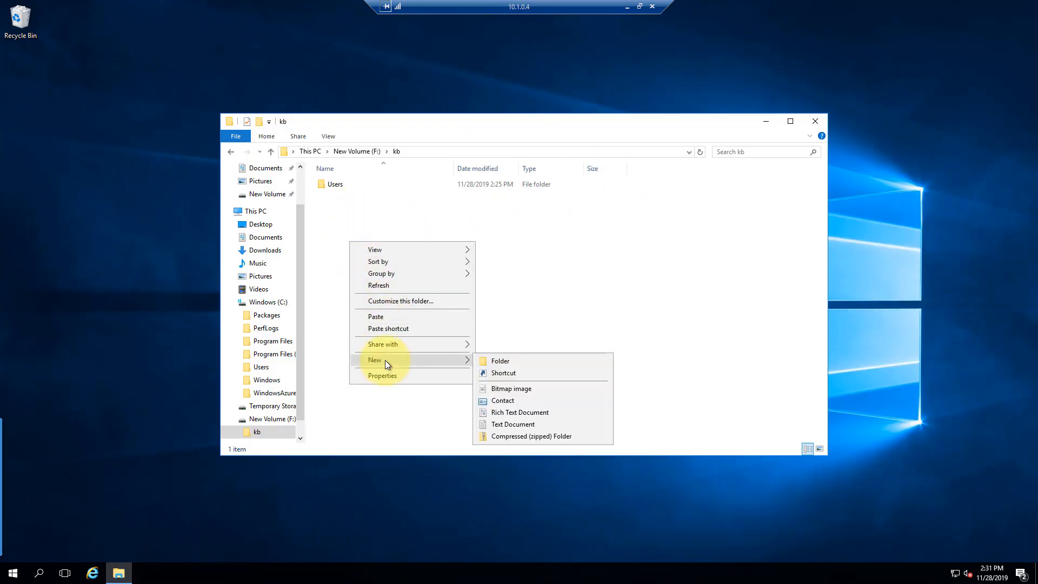
pyautogui.click(540, 423)
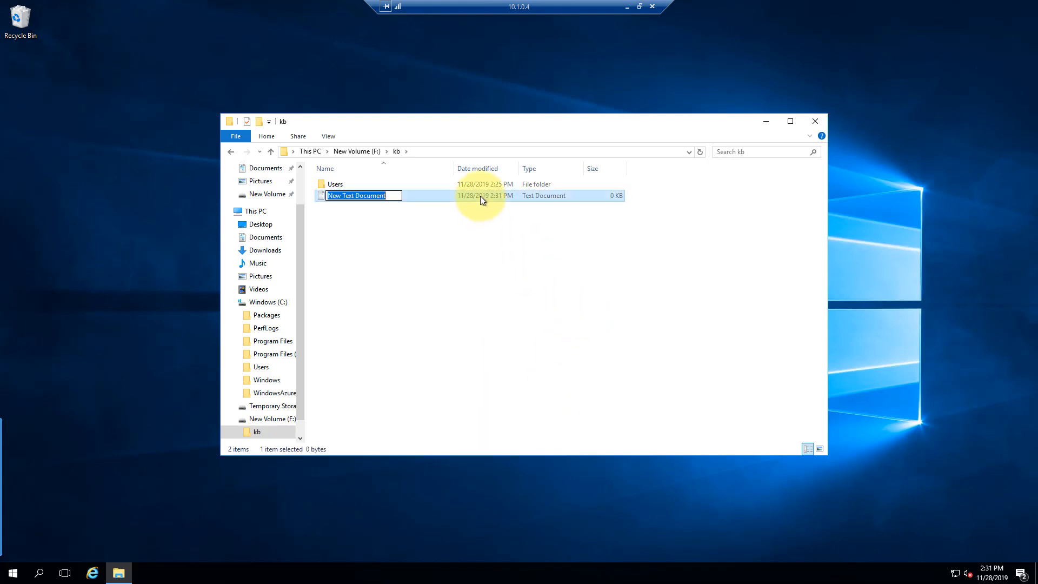
pyautogui.write('Test')
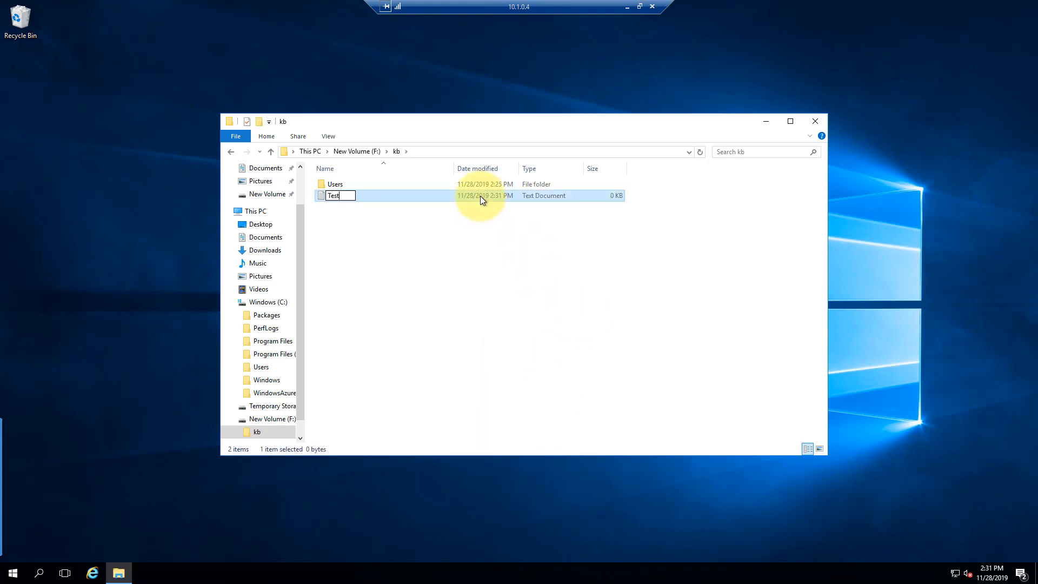
pyautogui.write('ForSync.txt')
pyautogui.press('Return')
# Write 'This is a test.' into TestForSync.txt, save it and close Notepad
pyautogui.doubleClick(471, 200)
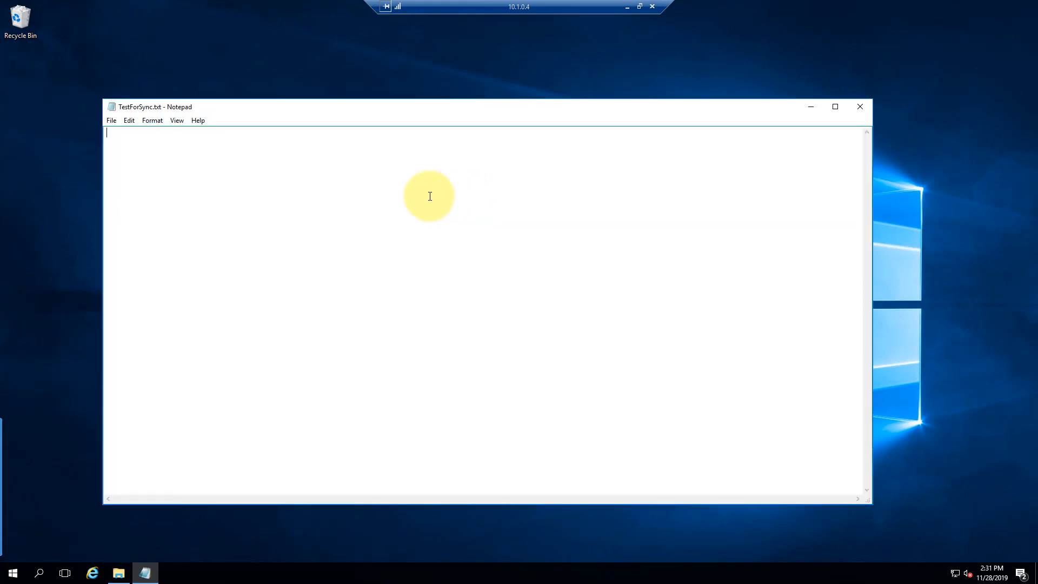
pyautogui.write('This is a test.')
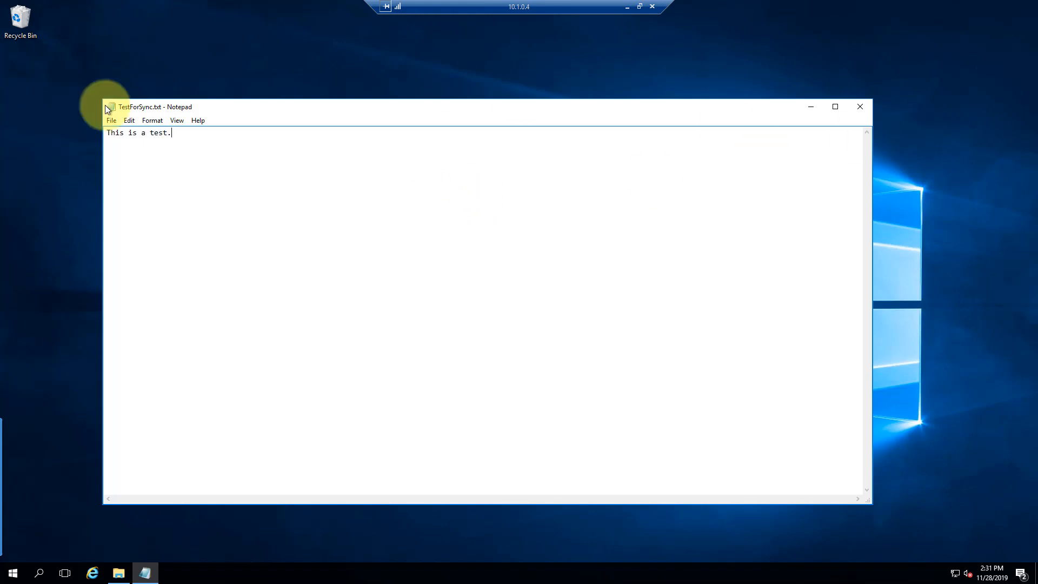
pyautogui.click(113, 124)
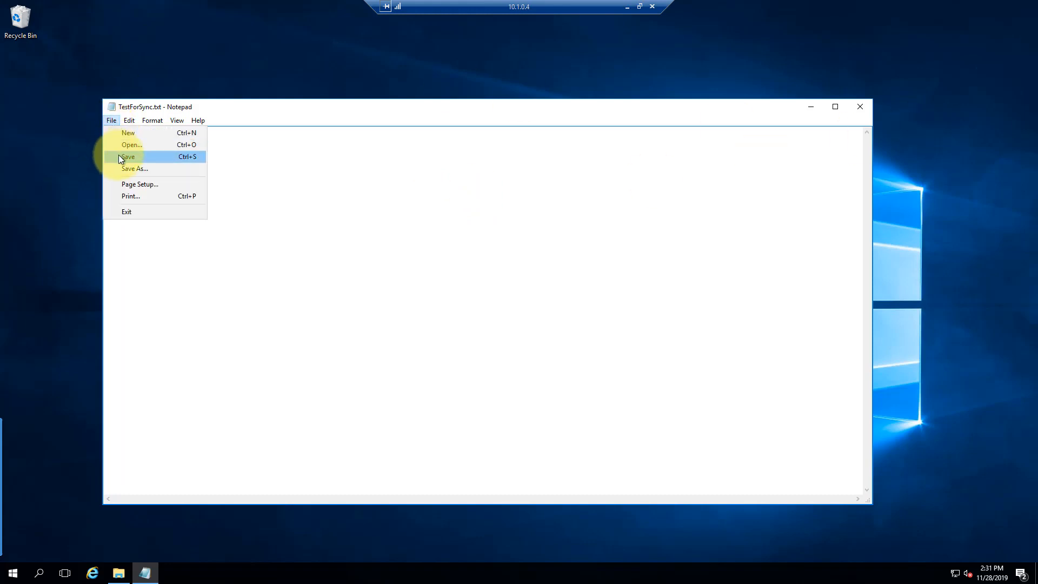
pyautogui.click(118, 154)
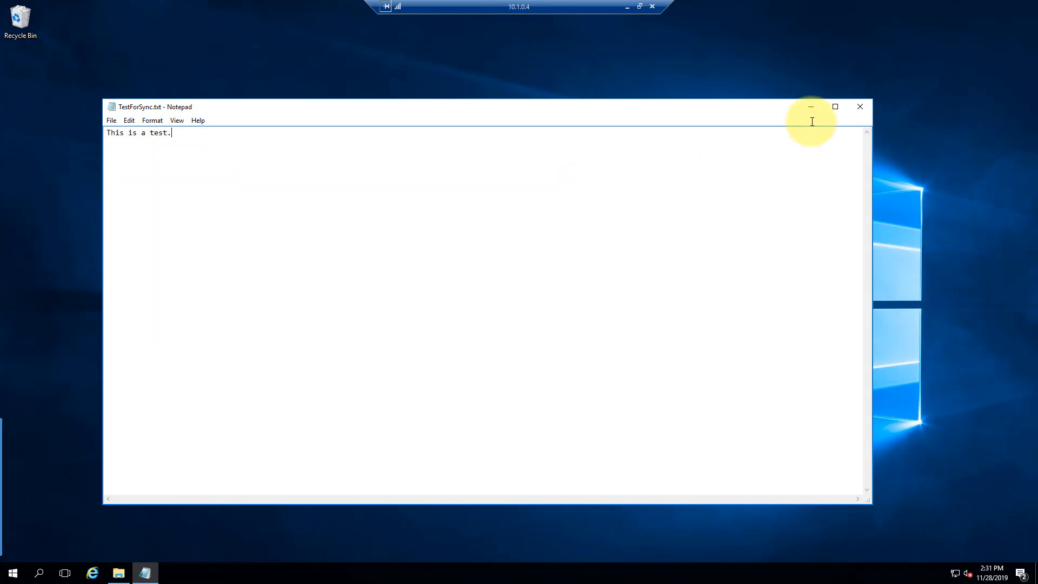
pyautogui.click(859, 108)
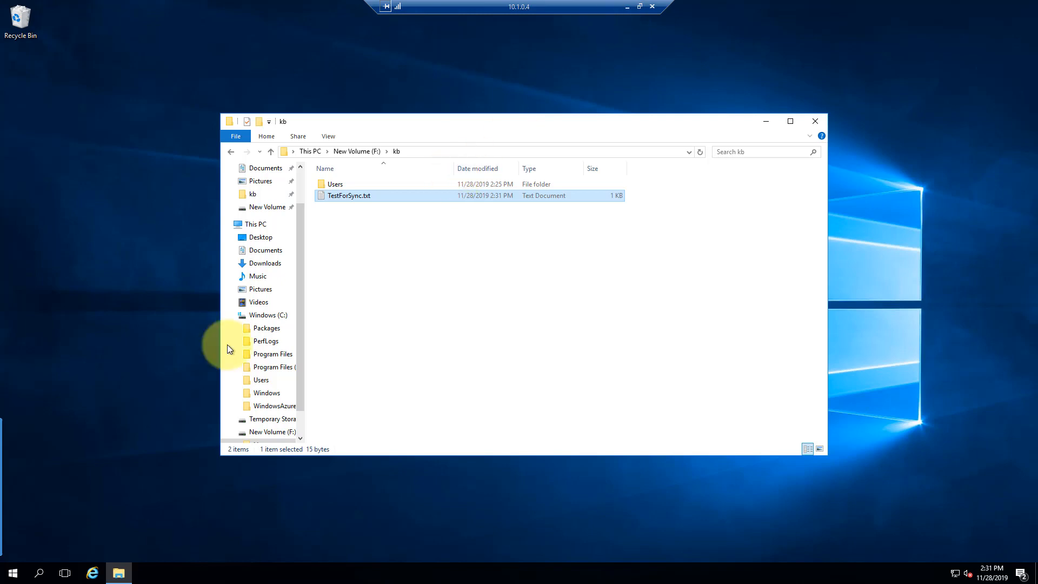
# At the demotest share root, open the synced TestForSync.txt.txt and confirm it reads 'This is a test.'
pyautogui.click(628, 7)
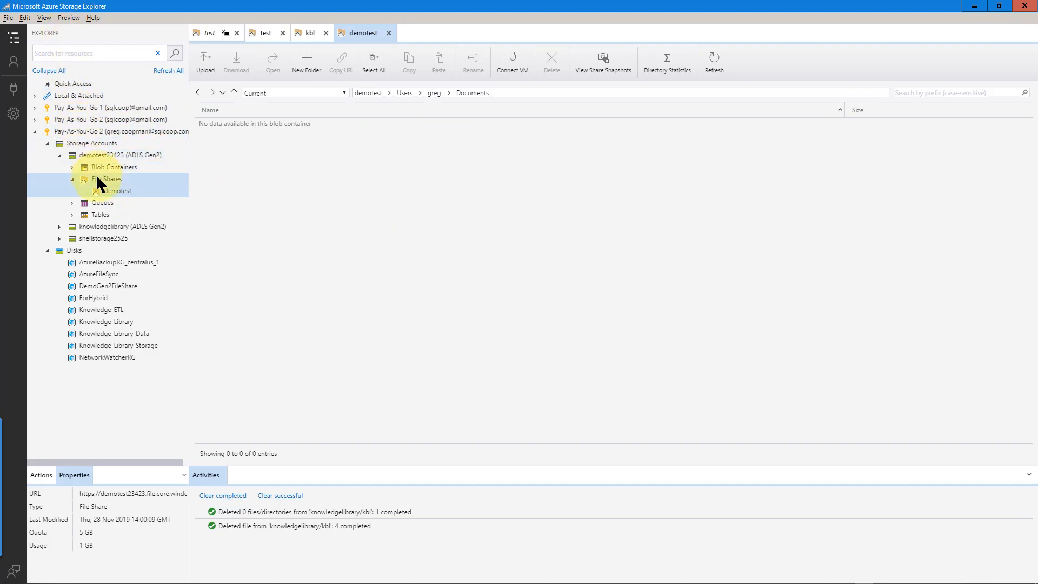
pyautogui.click(111, 194)
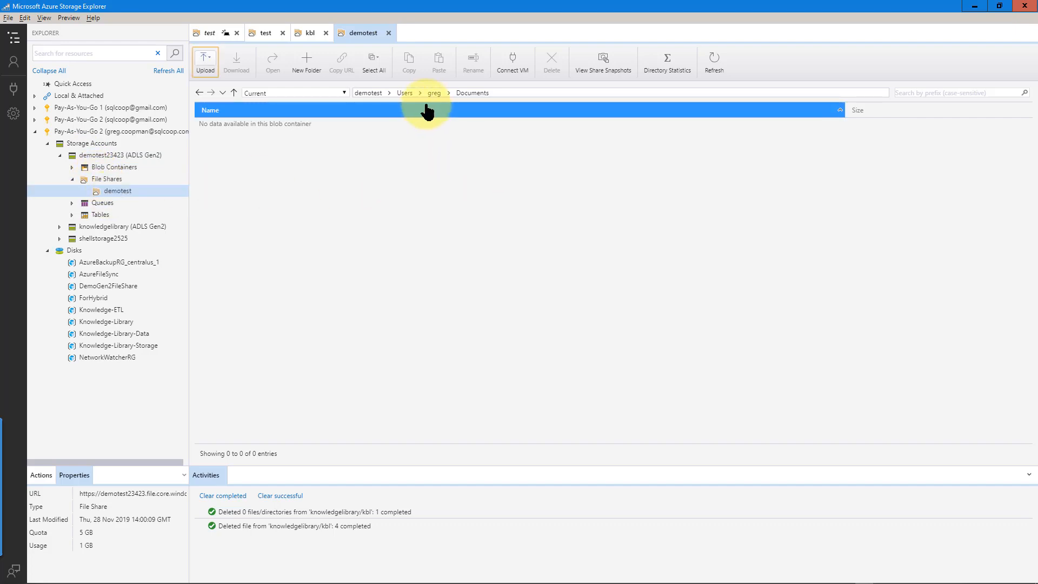
pyautogui.click(375, 92)
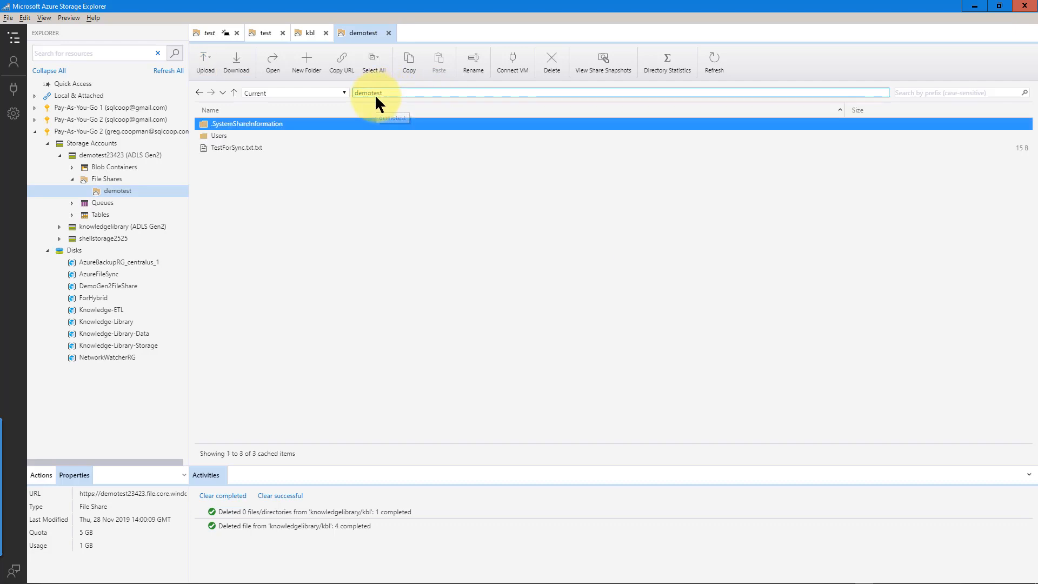
pyautogui.doubleClick(237, 150)
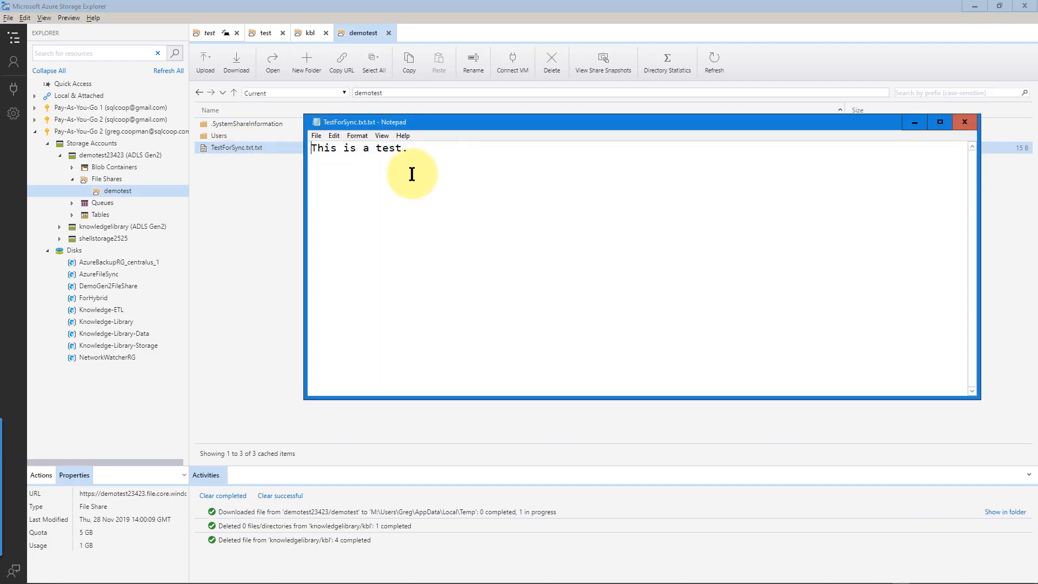
pyautogui.click(965, 123)
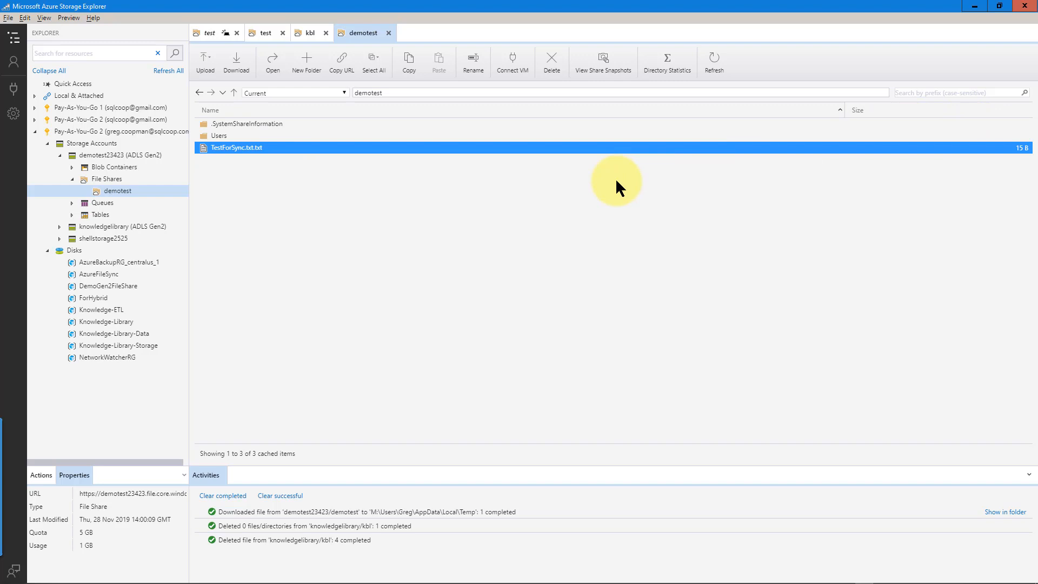
pyautogui.click(646, 233)
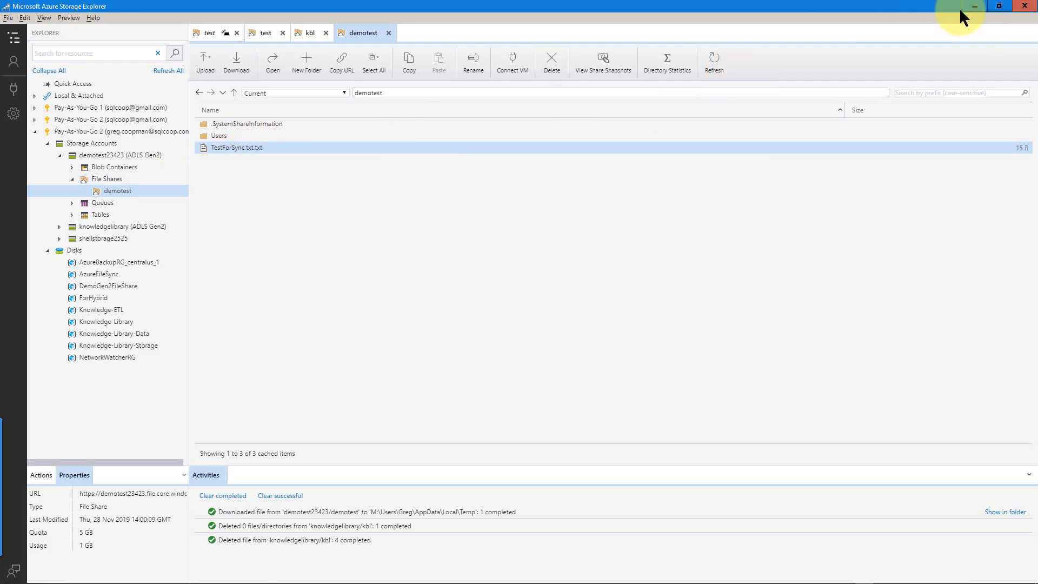
# Go up to the VM's New Volume (F:) drive, then minimize the remote session
pyautogui.click(976, 5)
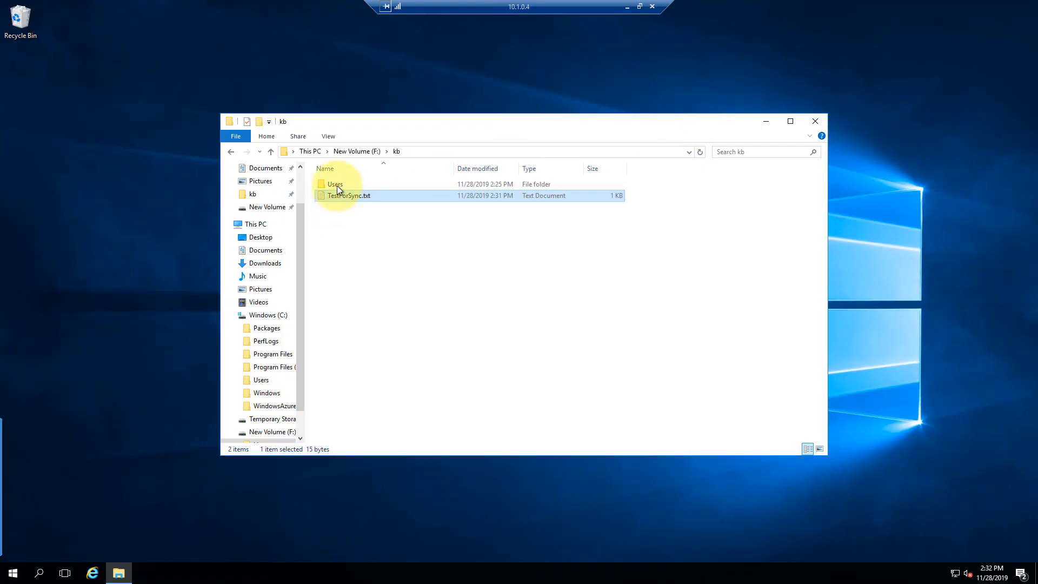
pyautogui.hotkey('alt', 'Up')
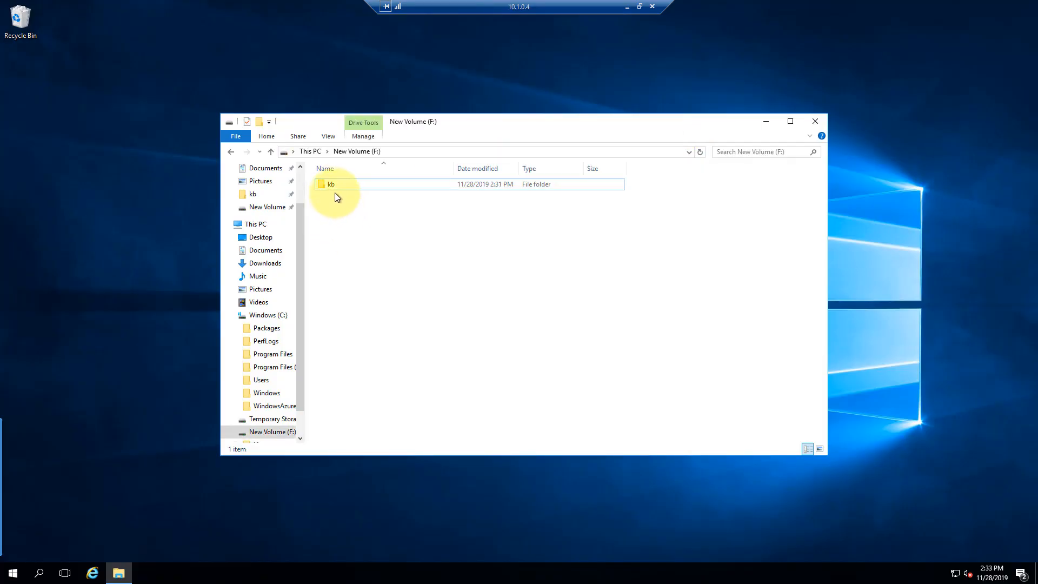
pyautogui.click(624, 7)
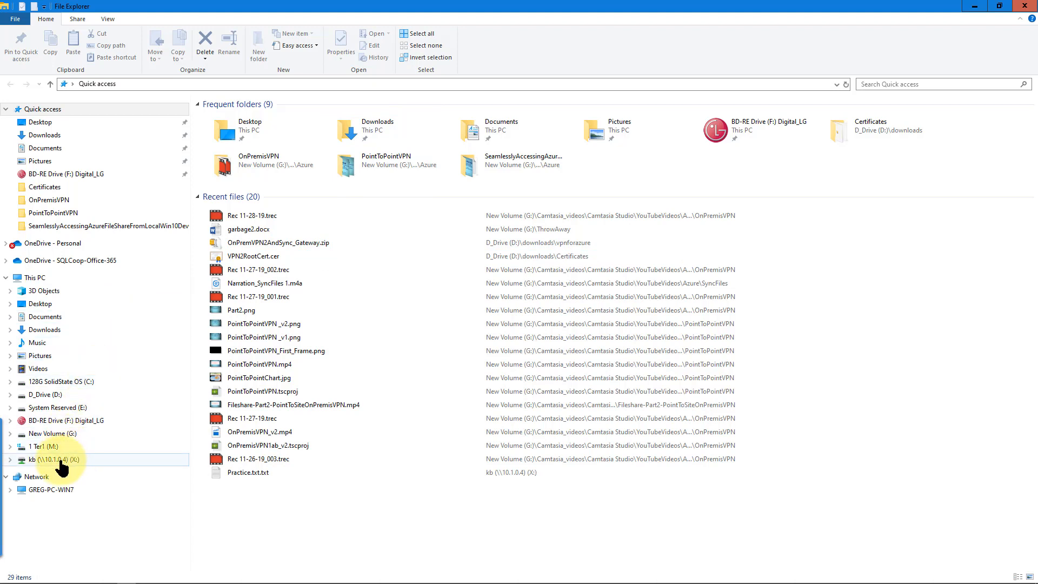
# Create an empty text file named GregTest.txt on the mapped kb (X:) drive
pyautogui.click(10, 460)
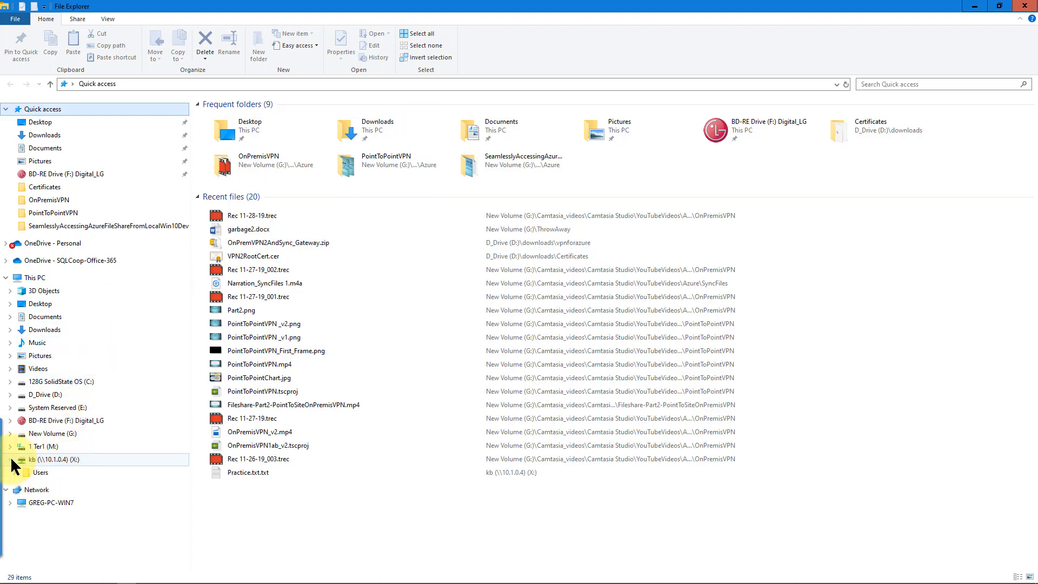
pyautogui.doubleClick(43, 460)
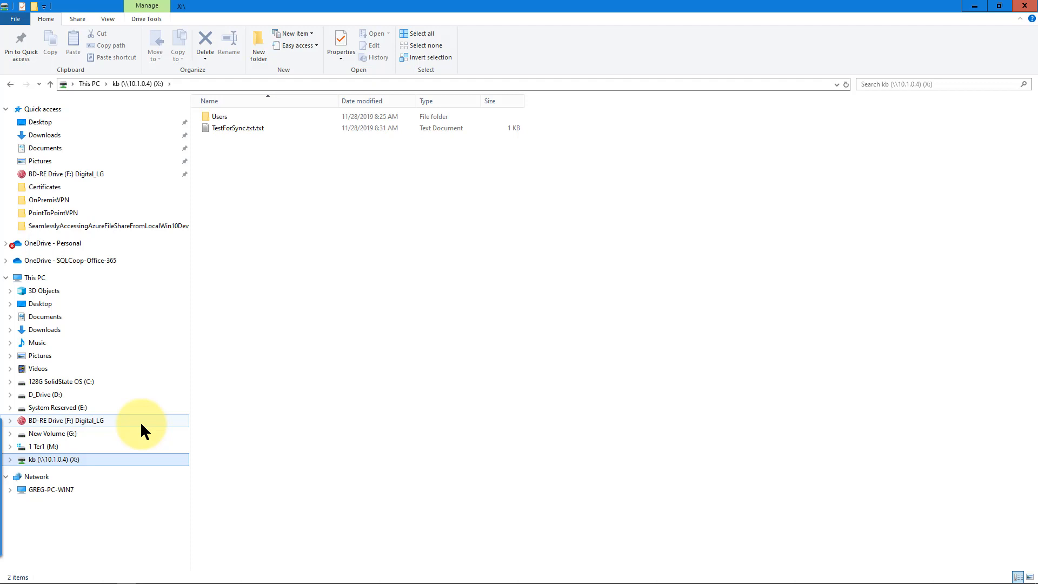
pyautogui.rightClick(248, 141)
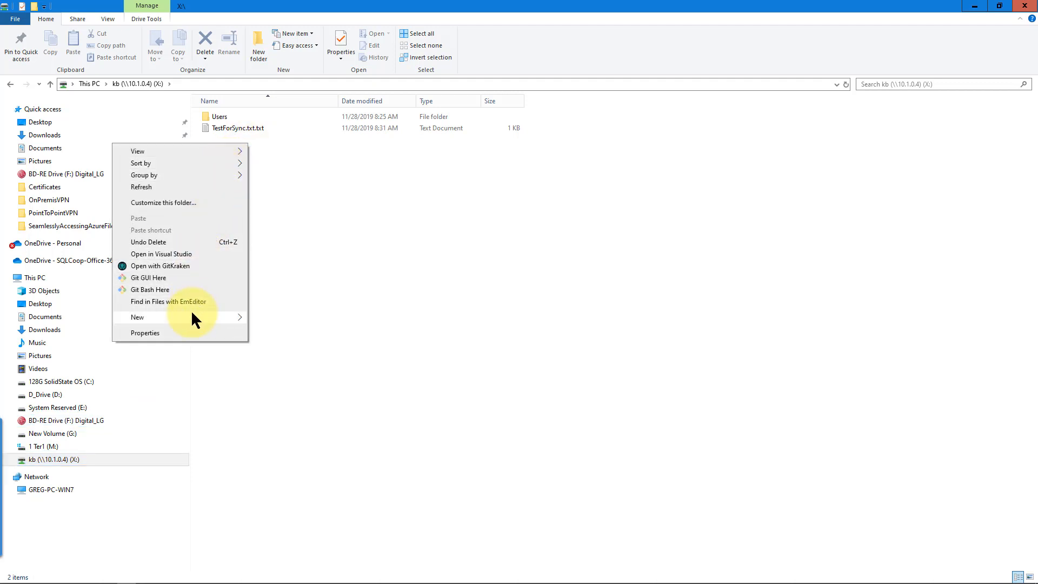
pyautogui.moveTo(192, 317)
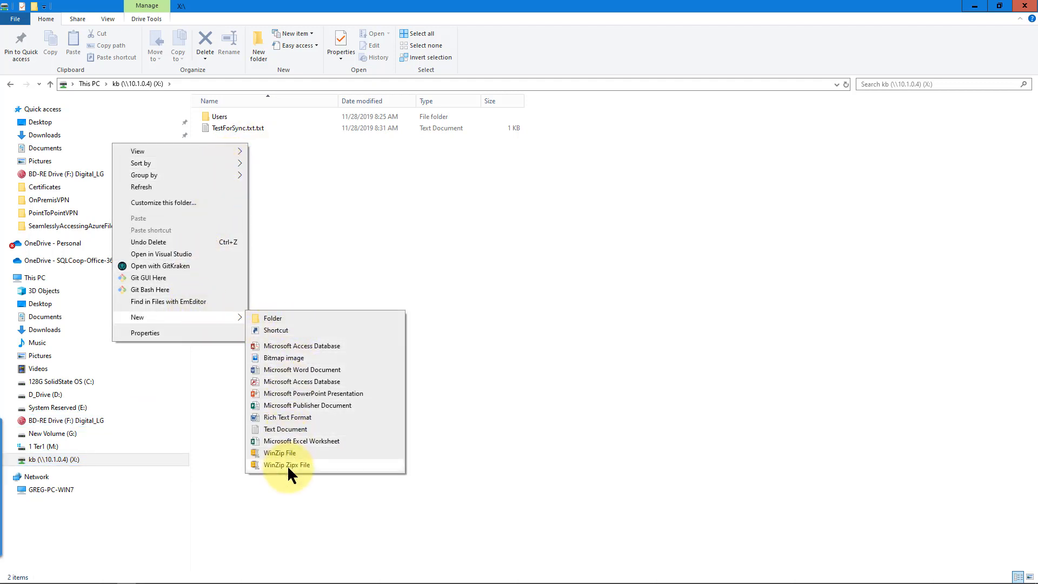
pyautogui.click(290, 429)
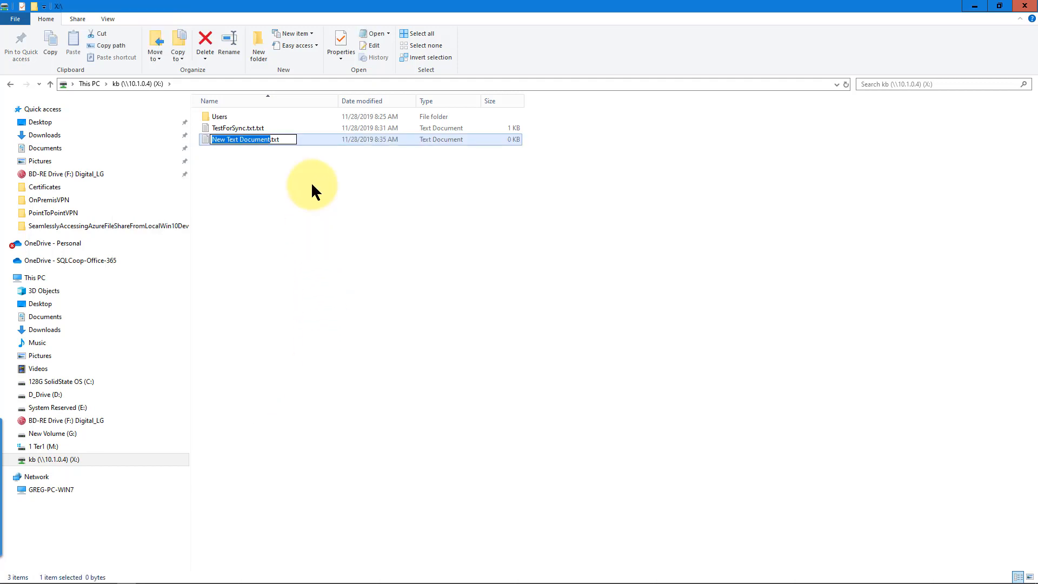
pyautogui.write('Gret')
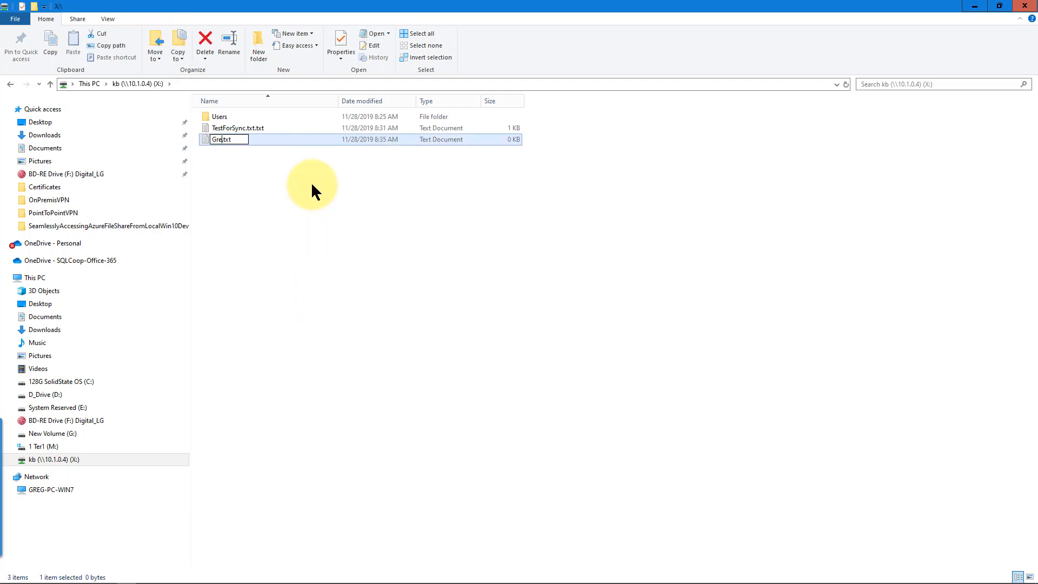
pyautogui.write('est')
pyautogui.press('BackSpace')
pyautogui.press('BackSpace')
pyautogui.press('BackSpace')
pyautogui.press('BackSpace')
pyautogui.write('gTest')
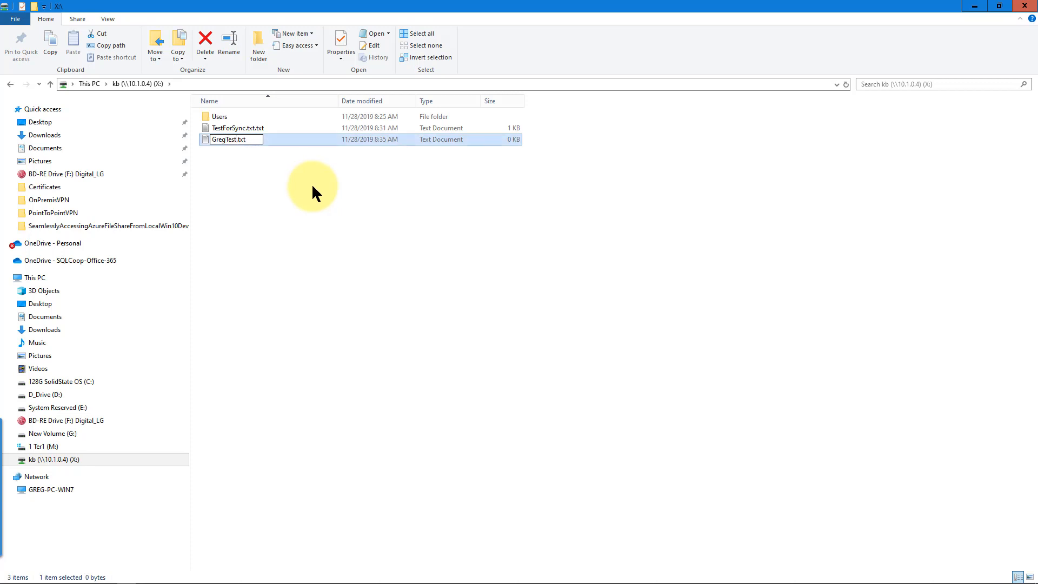
pyautogui.click(284, 169)
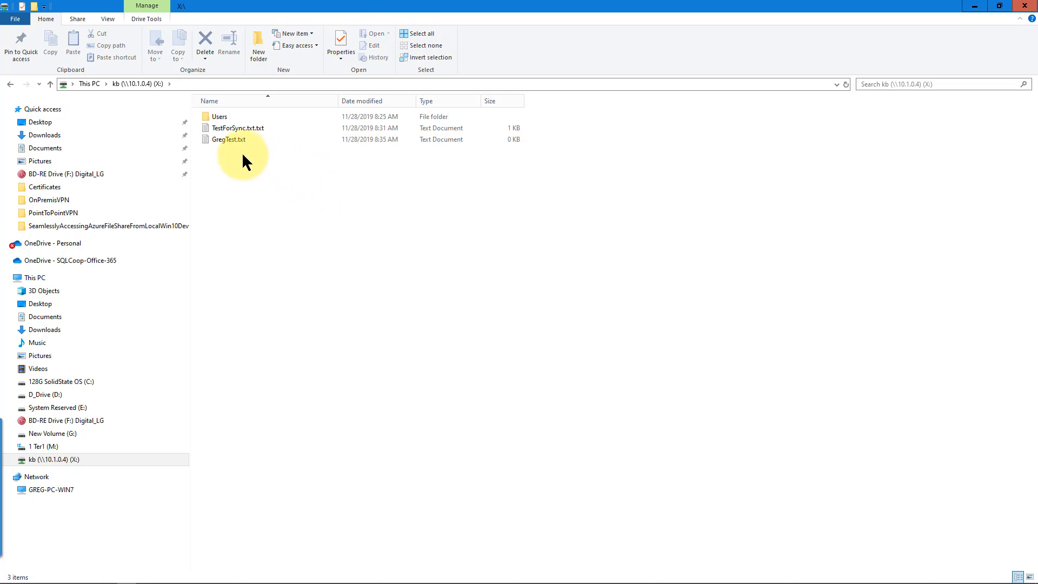
pyautogui.moveTo(238, 139)
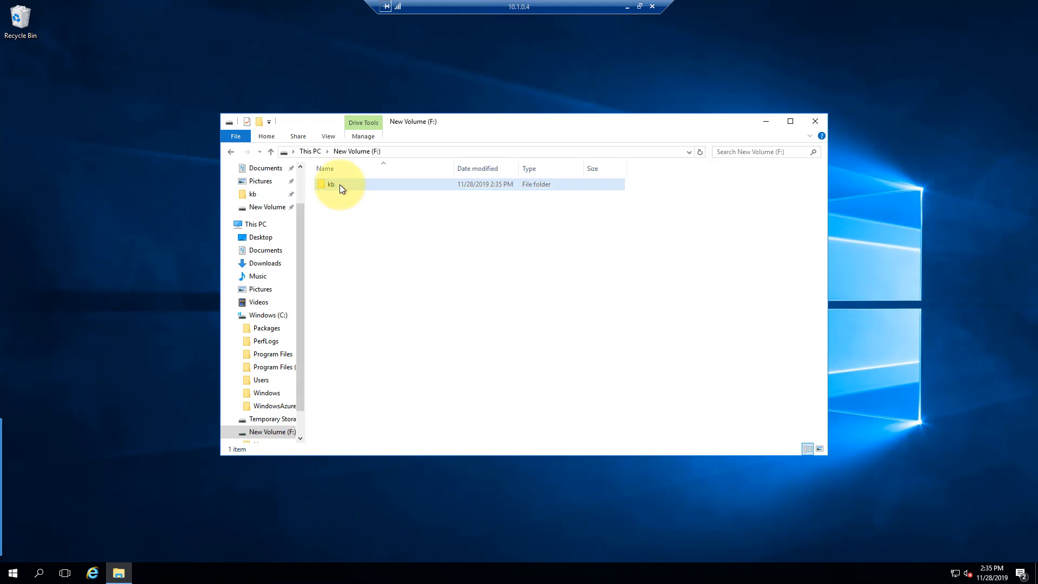
# Check the kb folder on F: for GregTest.txt, then refresh the demotest share in Storage Explorer
pyautogui.doubleClick(339, 184)
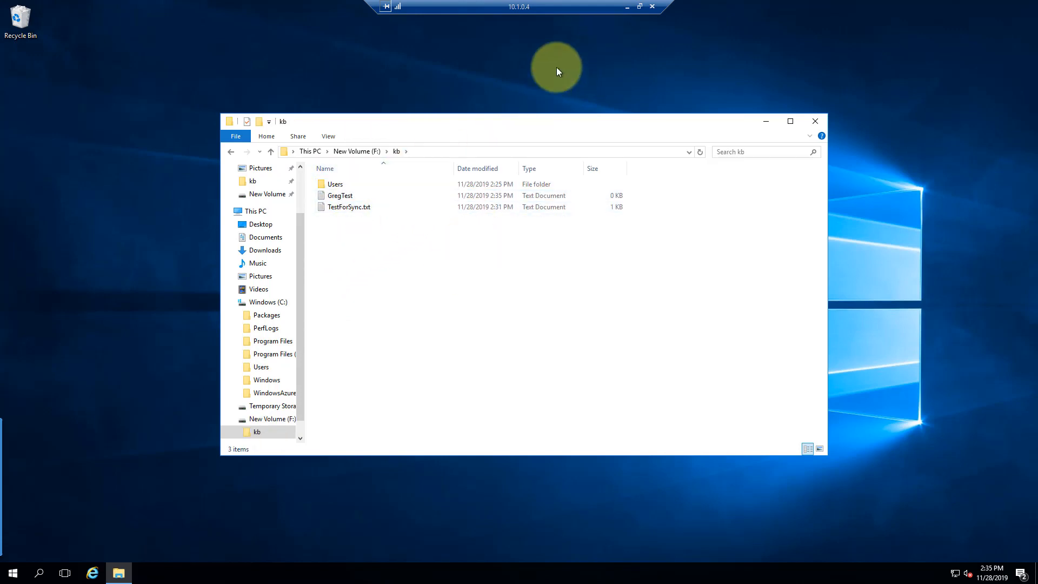
pyautogui.click(627, 6)
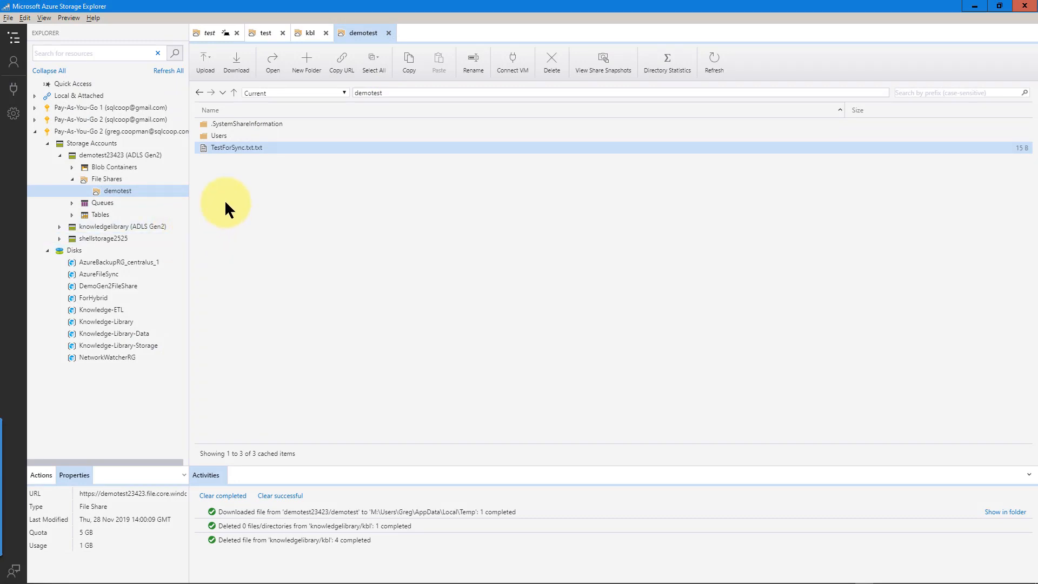
pyautogui.click(713, 57)
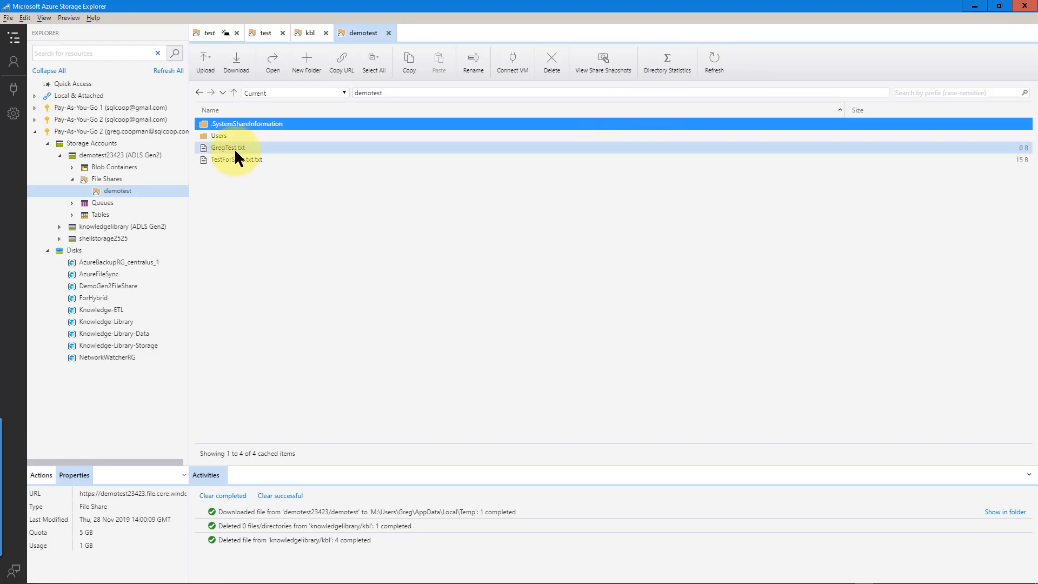